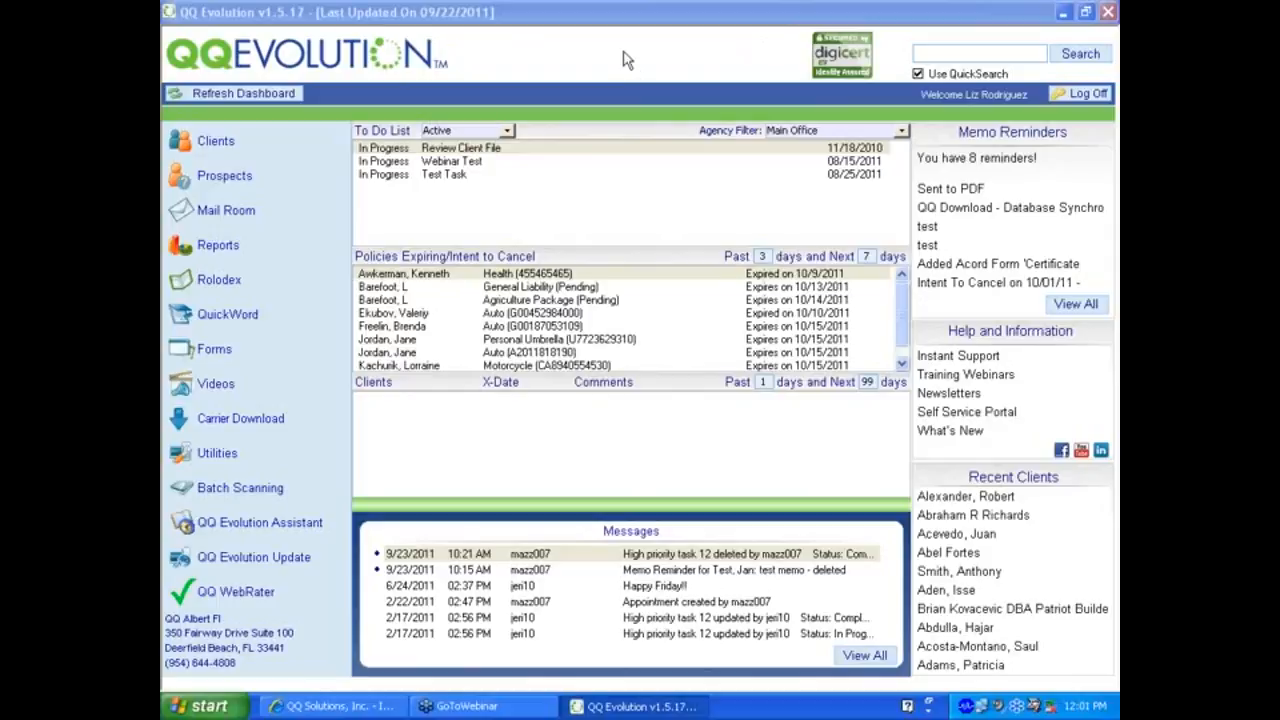
Open the Clients section from the left dashboard navigation.
click(228, 148)
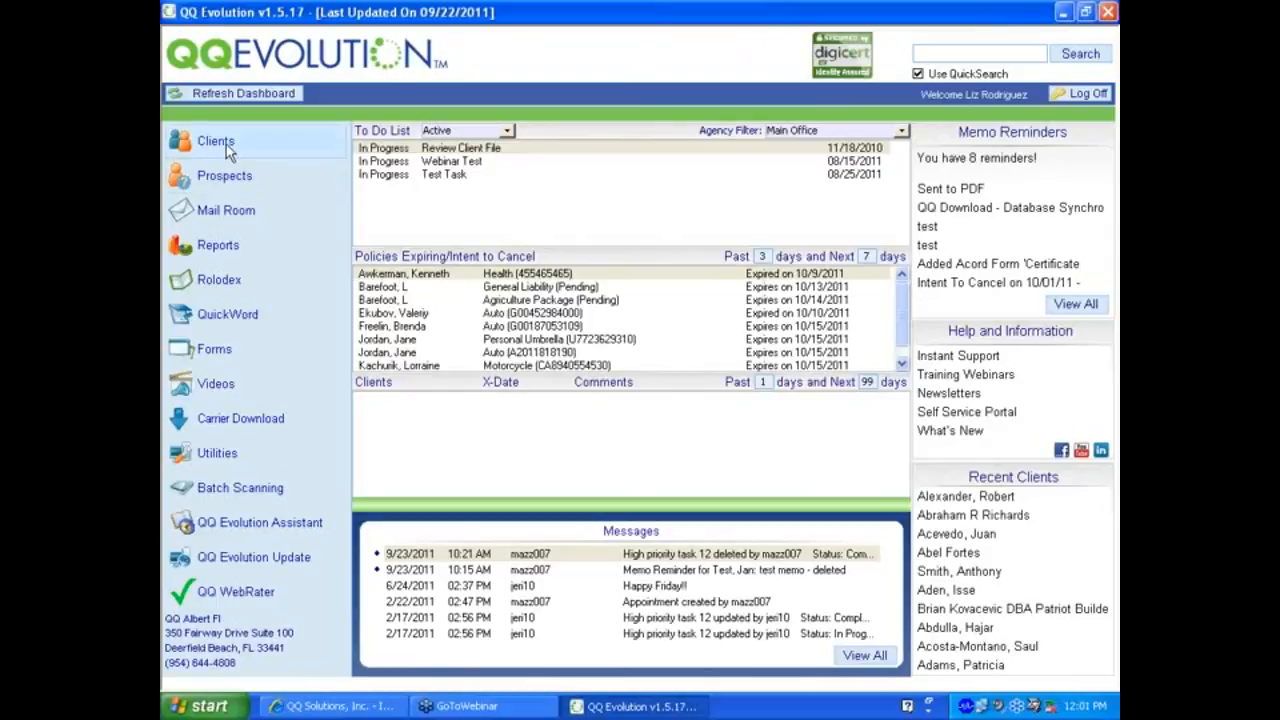
click(228, 148)
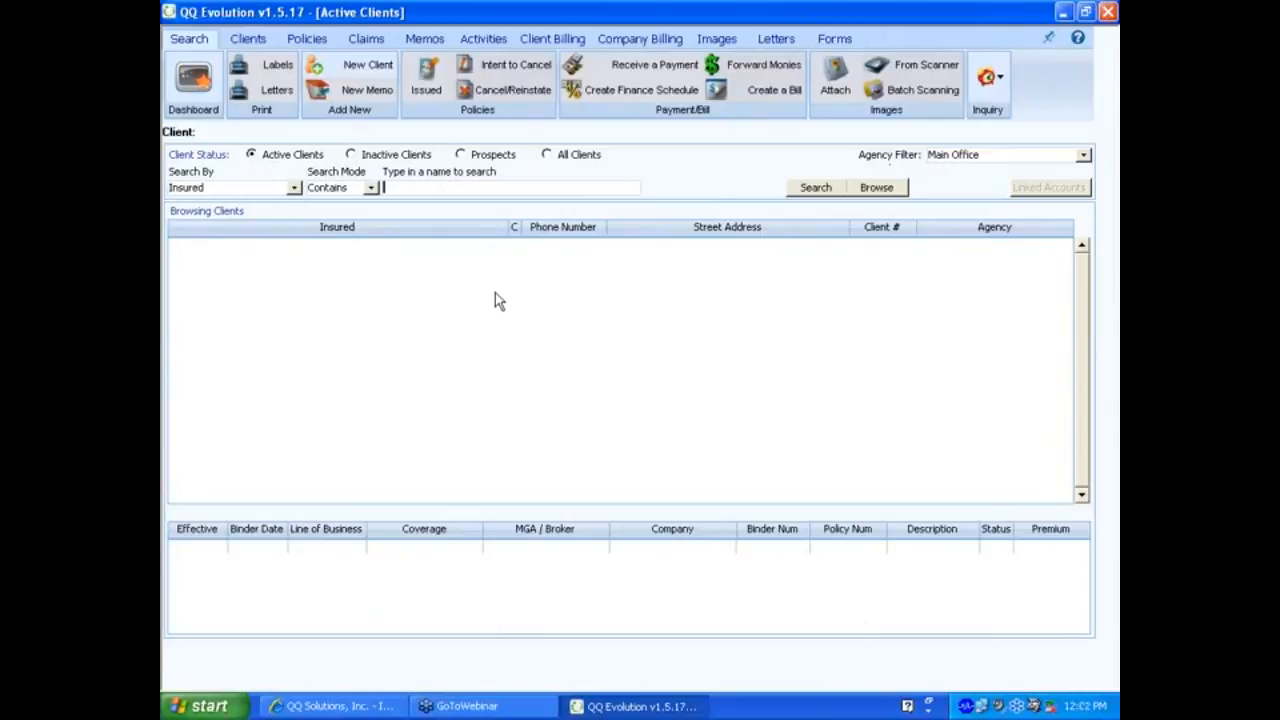
Browse the active clients and open the third client's record.
click(878, 188)
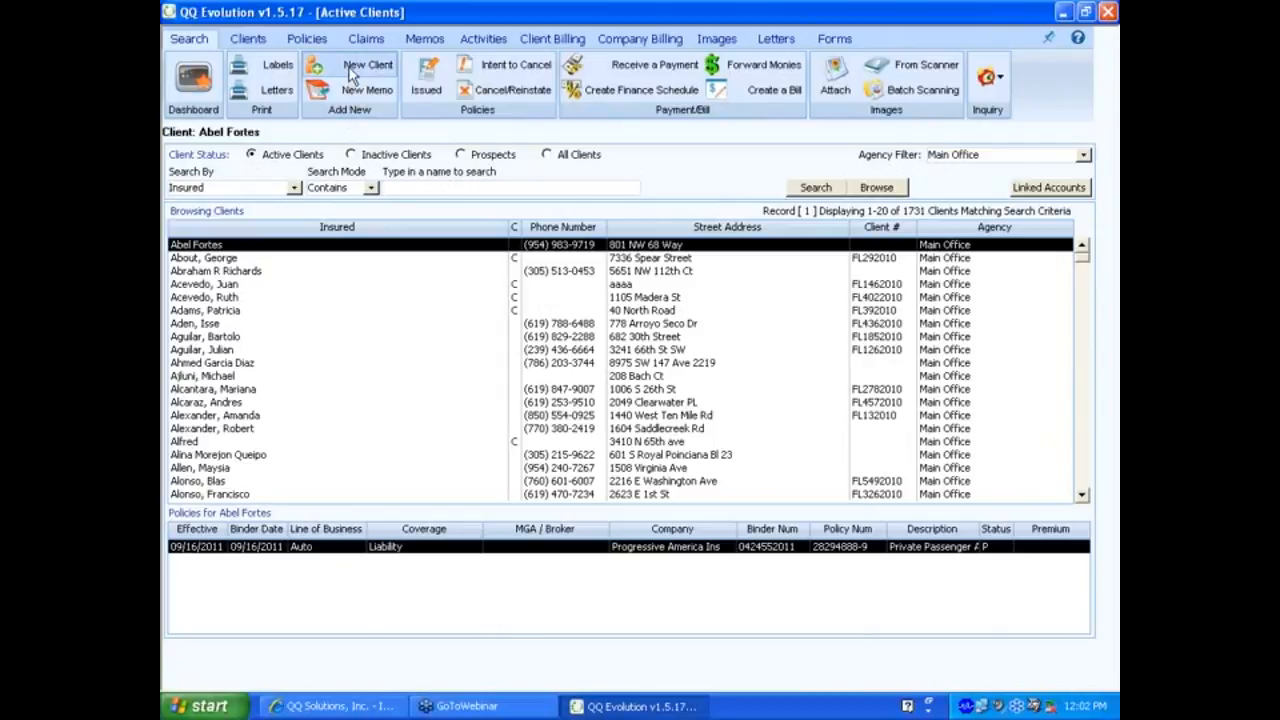
click(641, 280)
double_click(639, 273)
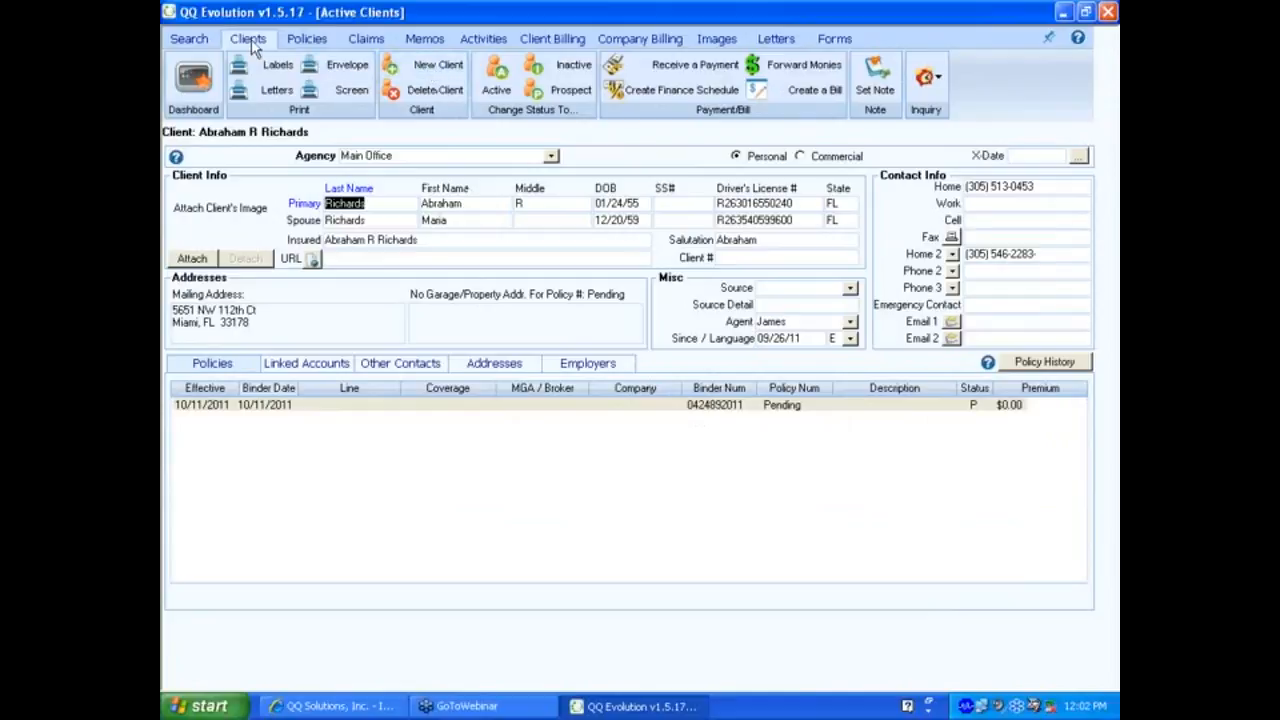
Create a new client record and set it to Personal after briefly trying Commercial.
click(424, 70)
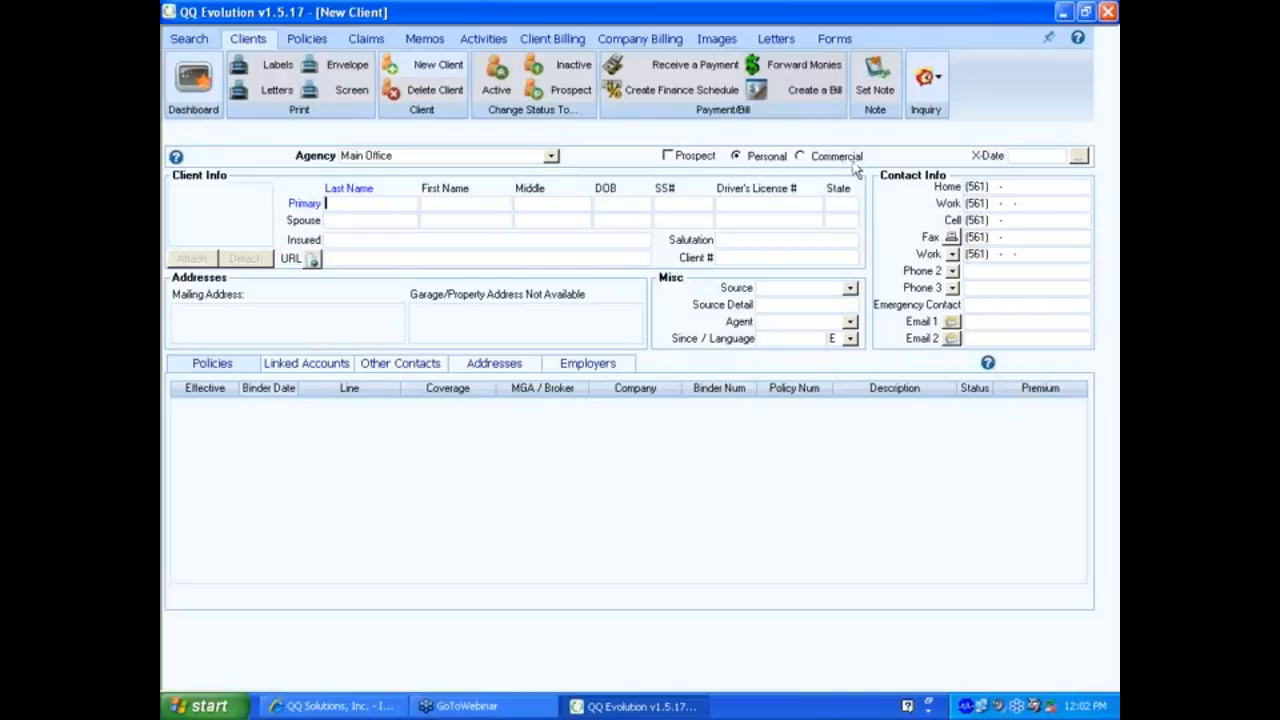
click(800, 157)
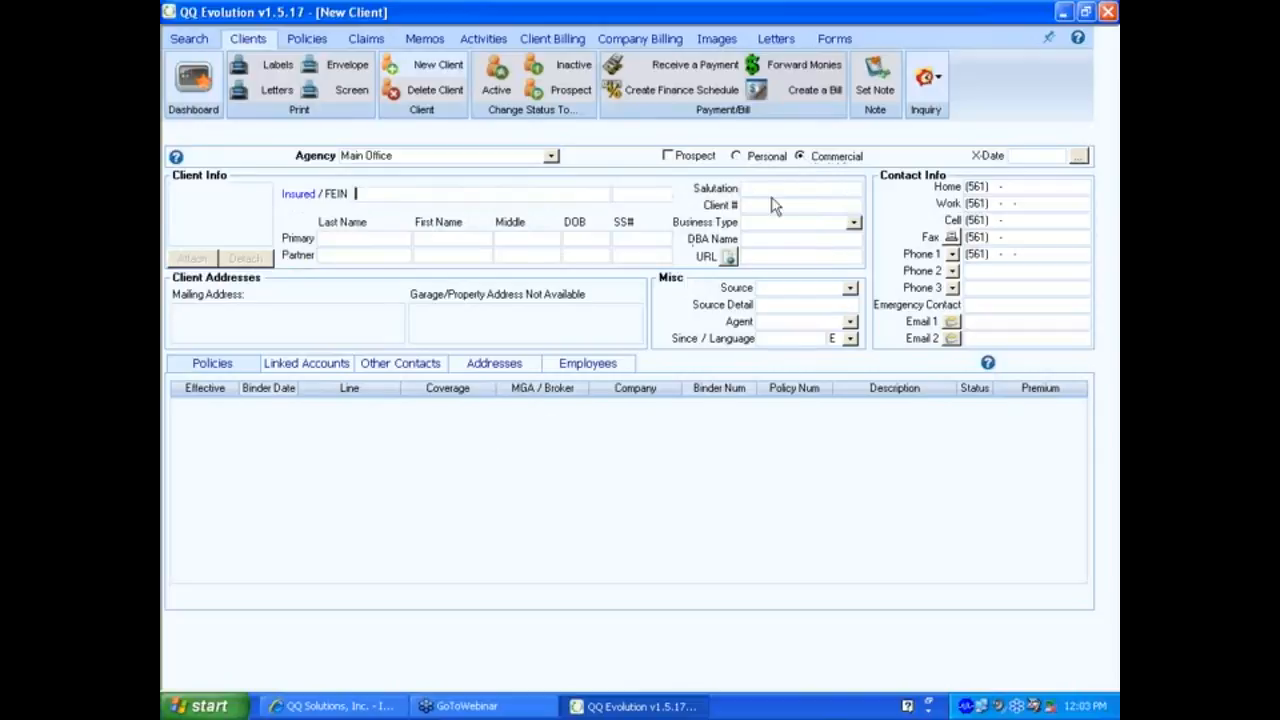
click(760, 160)
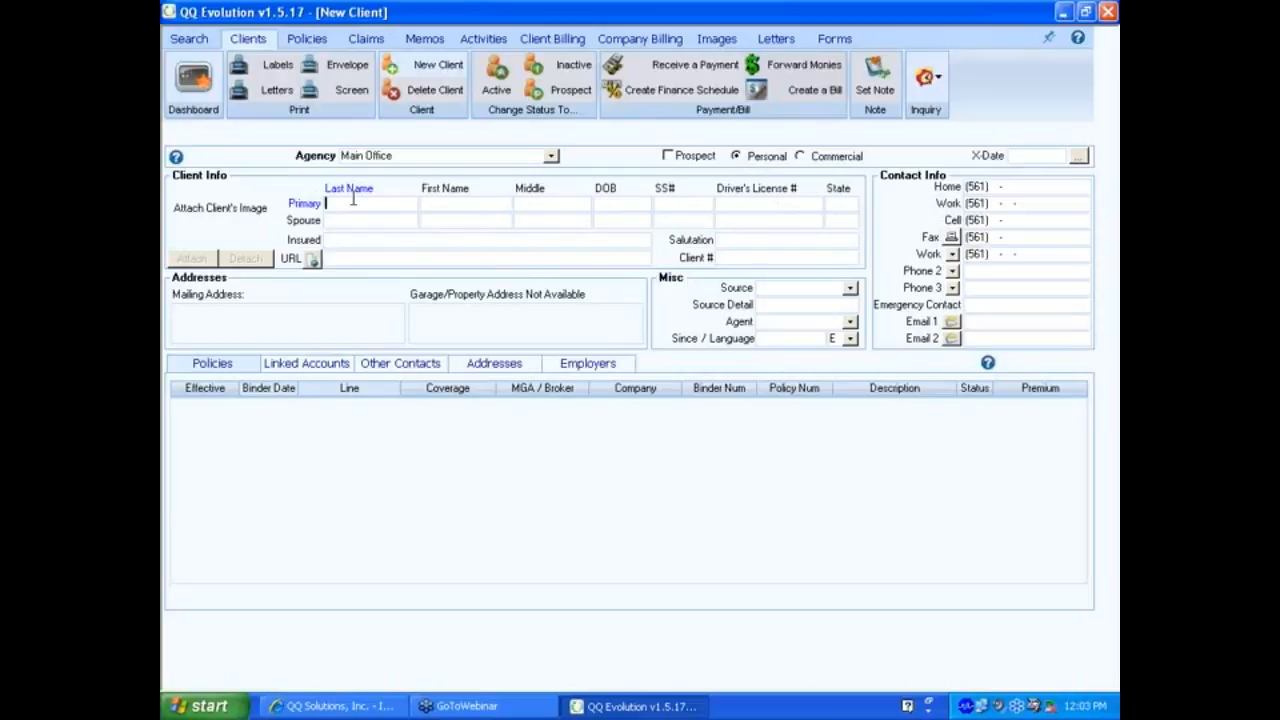
Enter the client's last name and first name, leaving the middle name blank.
key(Tab)
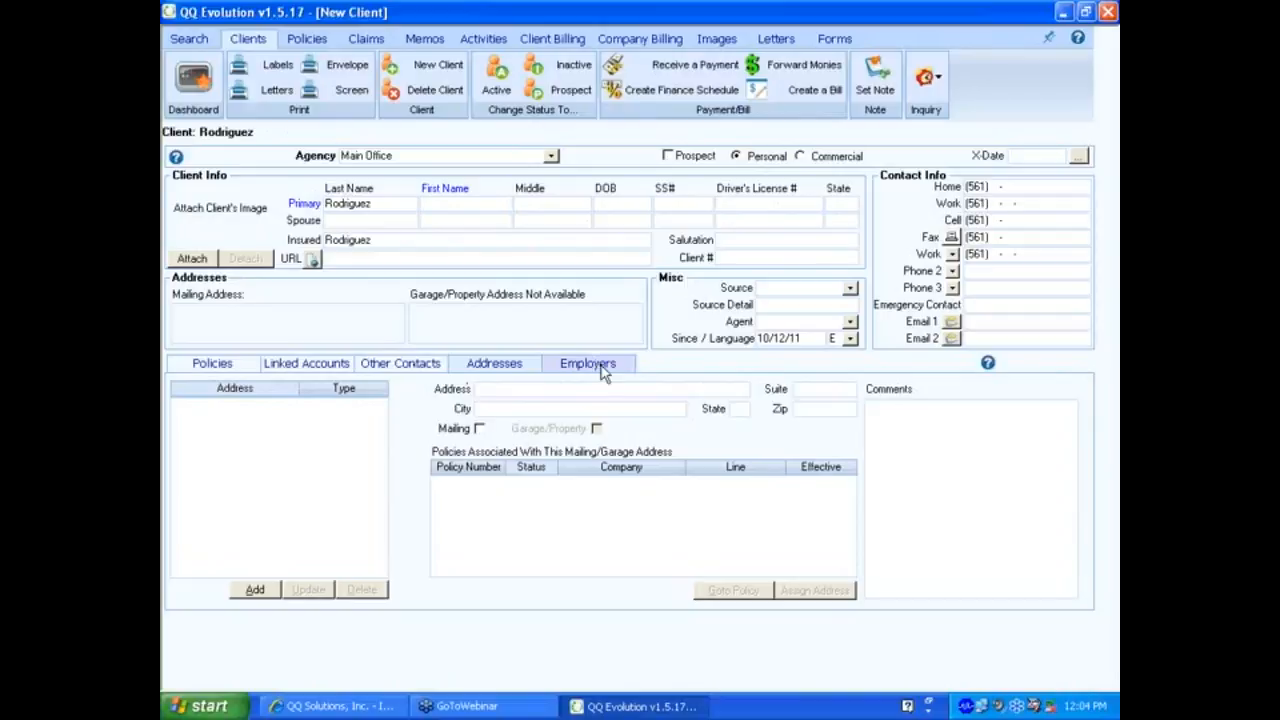
click(447, 203)
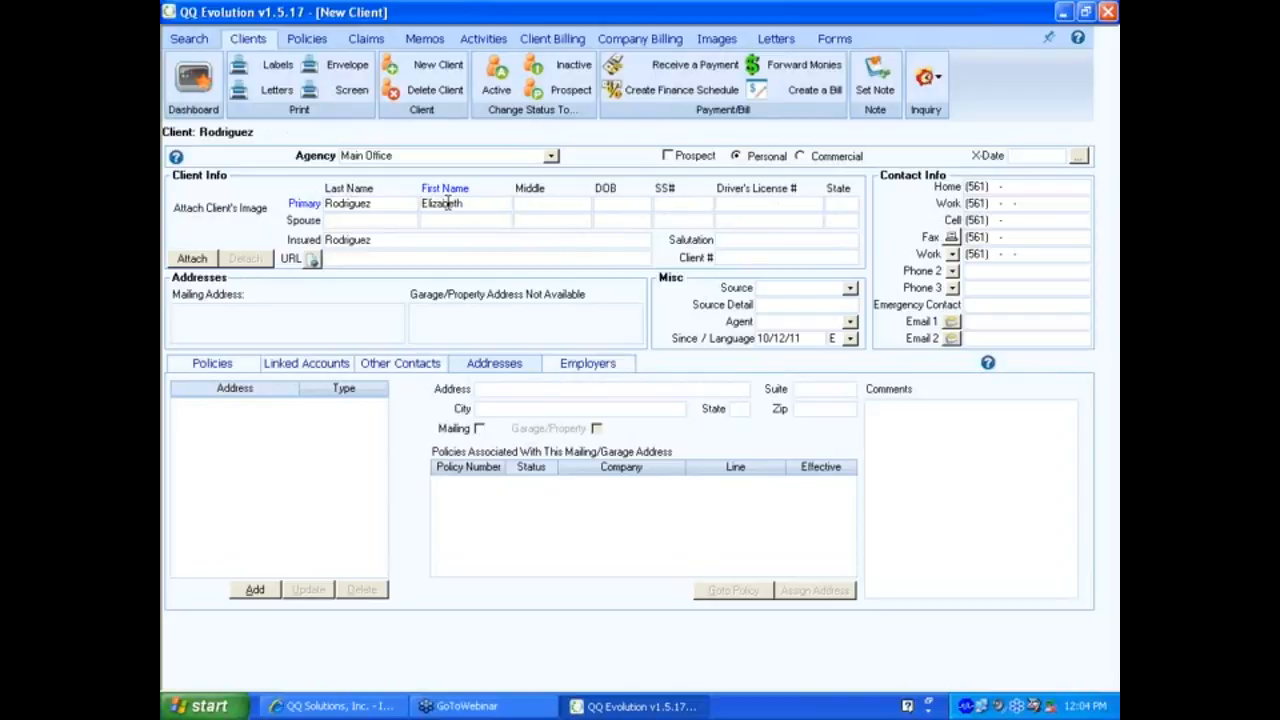
key(Tab)
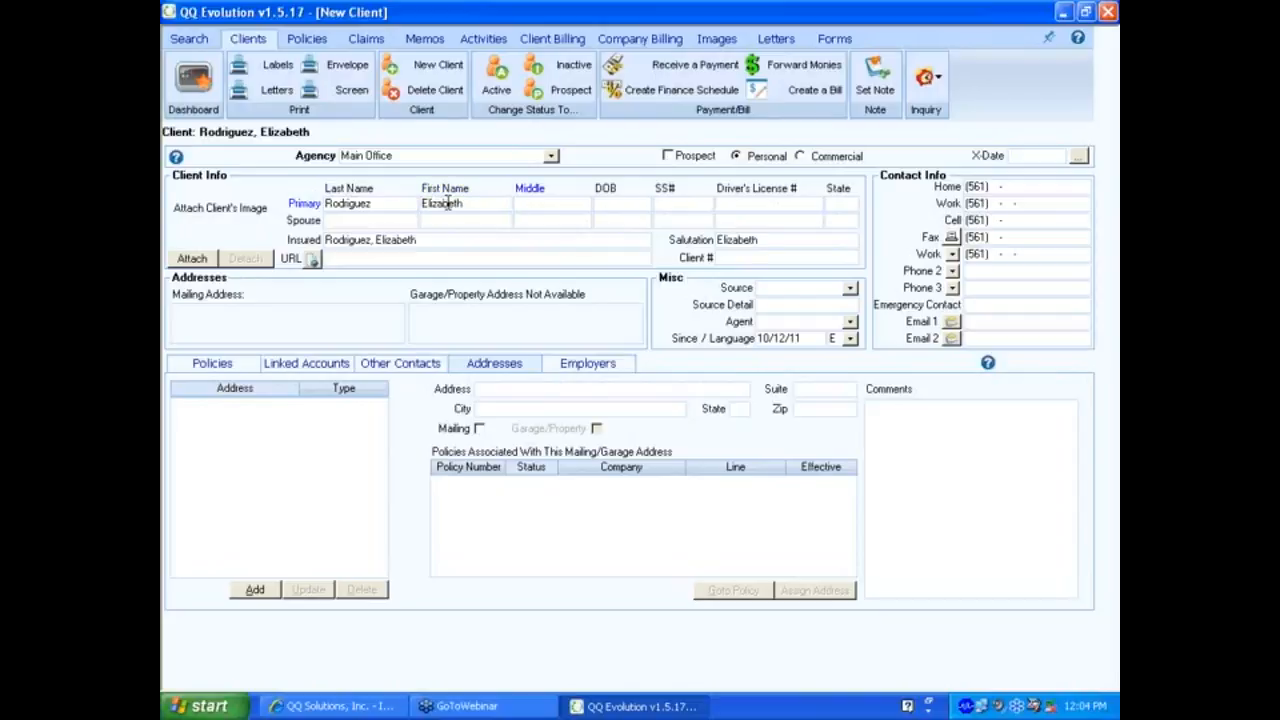
key(Tab)
Enter FL as the state, replace the salutation with the client's nickname, and leave Client # blank.
key(Tab)
text(FL)
key(Tab)
key(Tab)
key(Tab)
key(Tab)
key(Tab)
key(Tab)
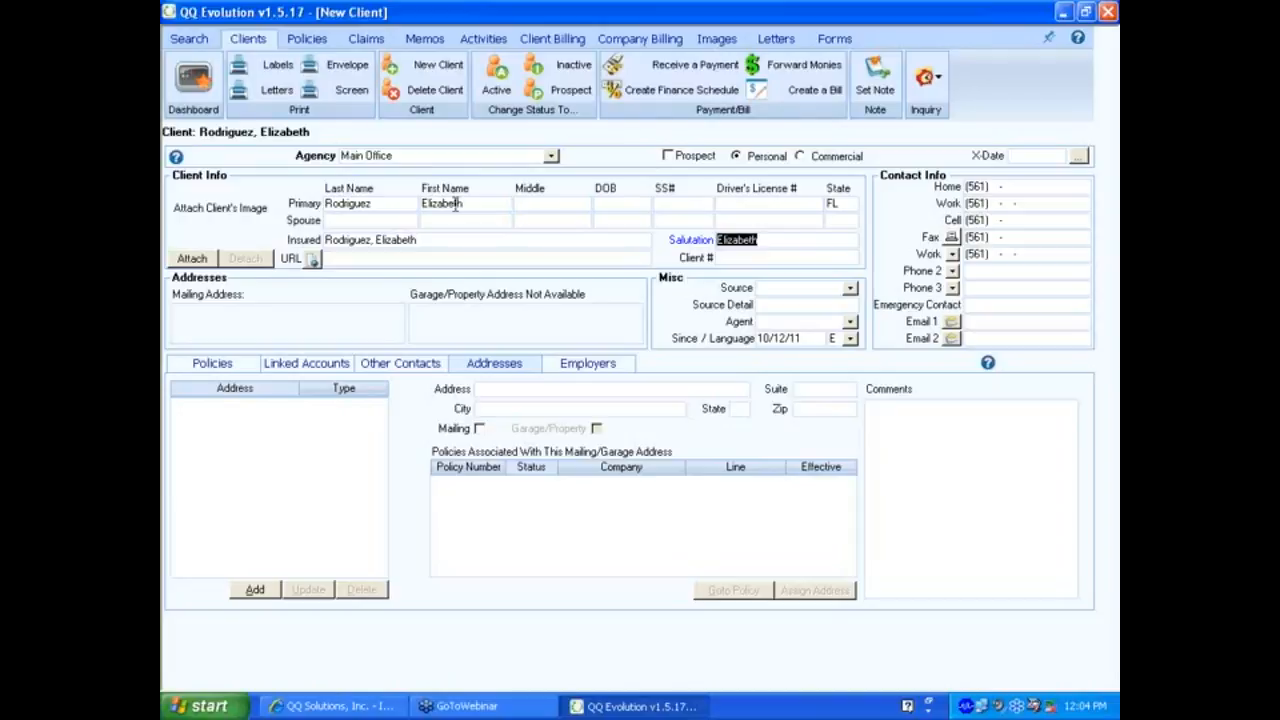
text(Liz)
click(738, 257)
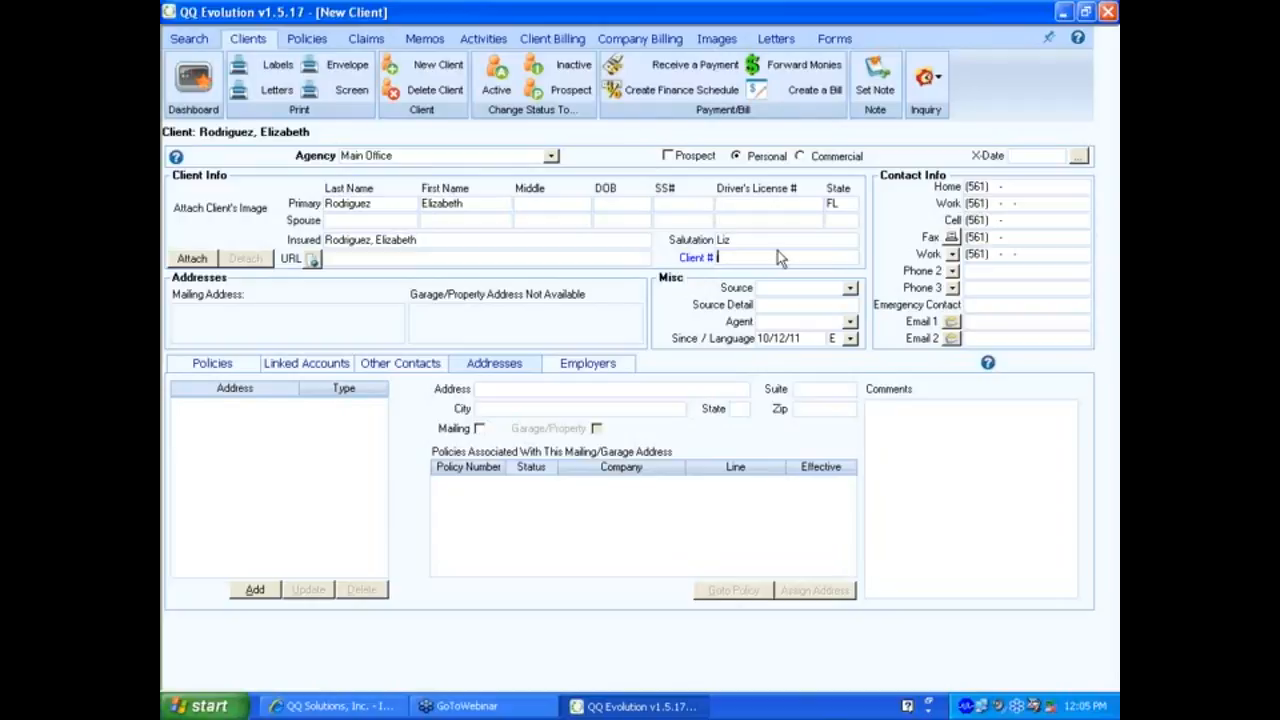
key(Tab)
Set the client source to Radio Ads with Y100 as the source detail.
click(850, 289)
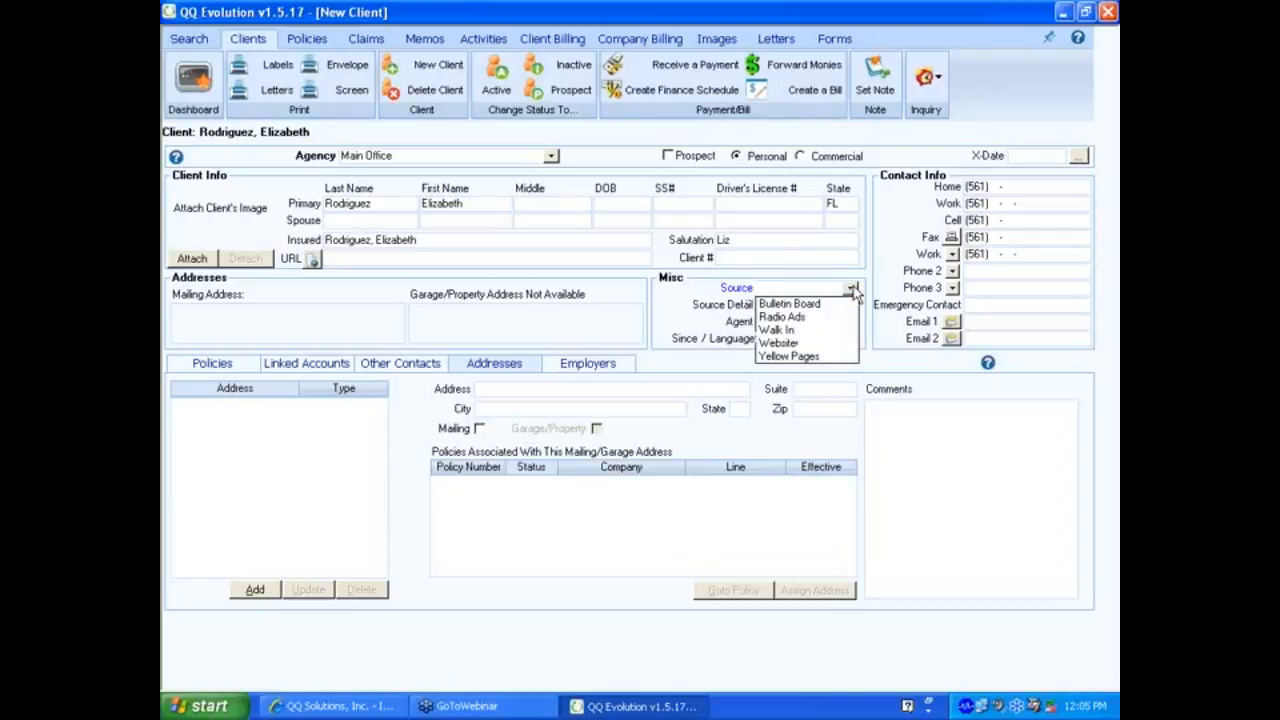
click(787, 356)
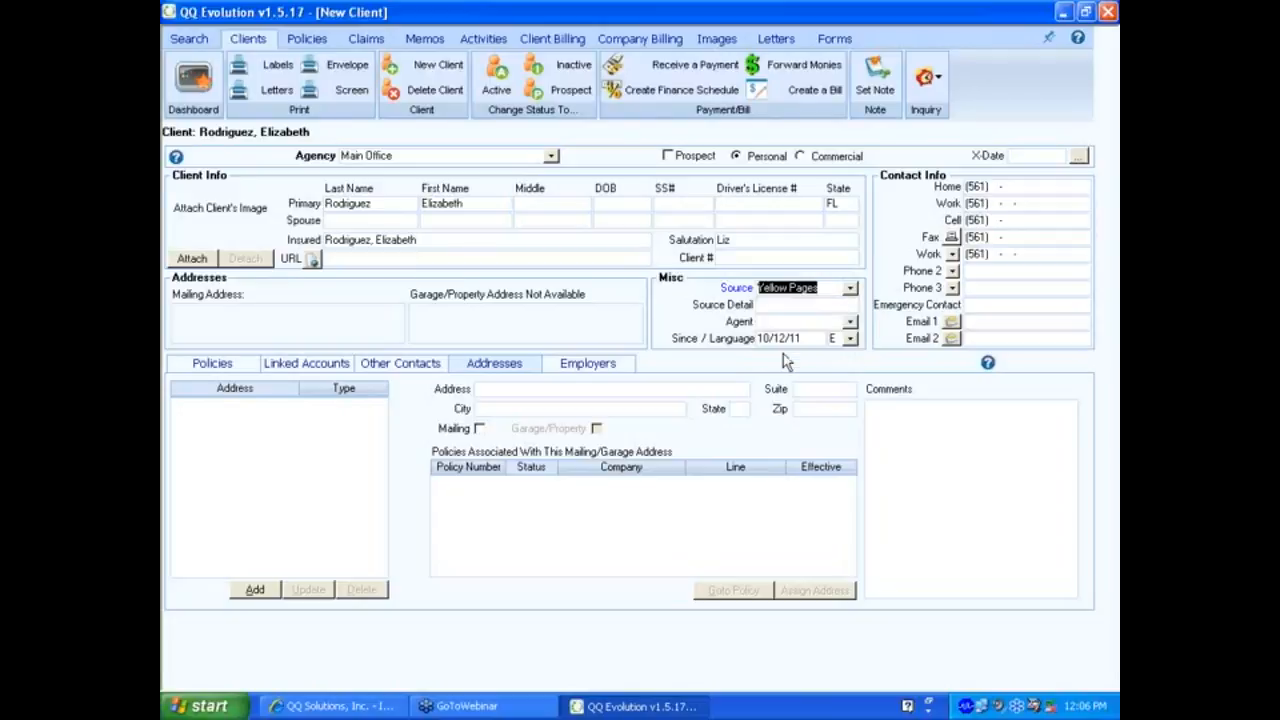
click(768, 304)
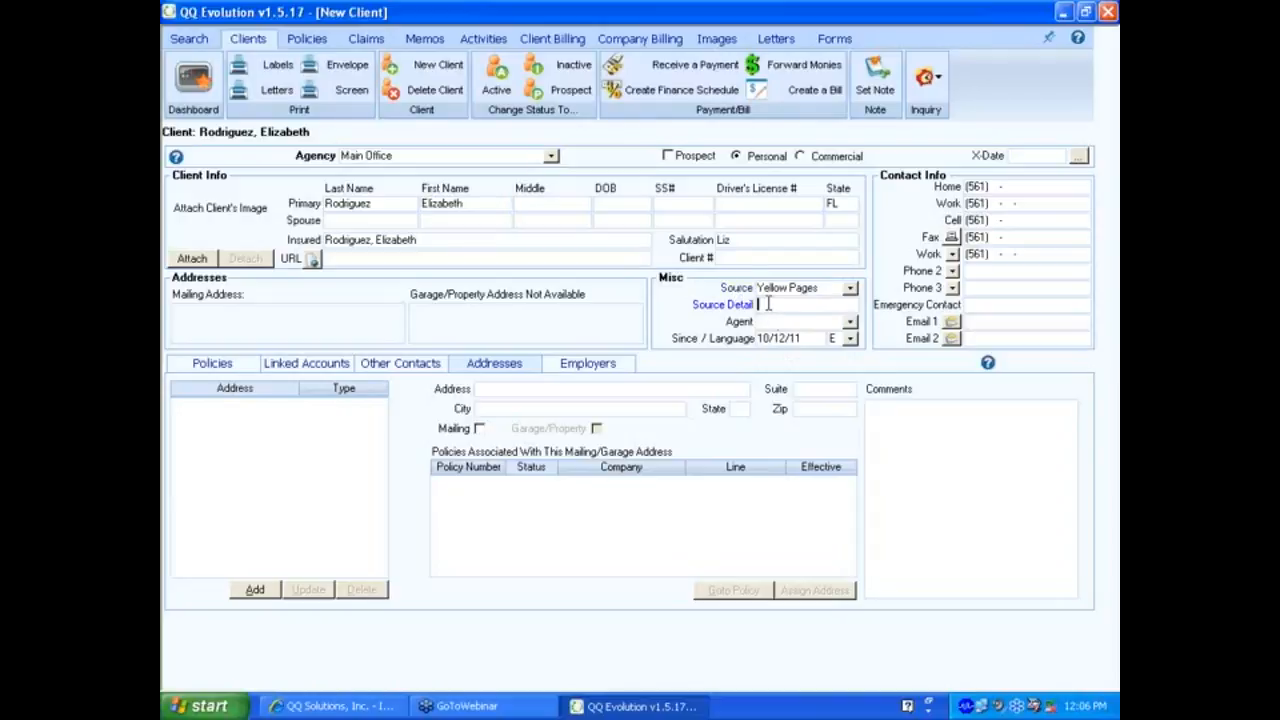
click(850, 290)
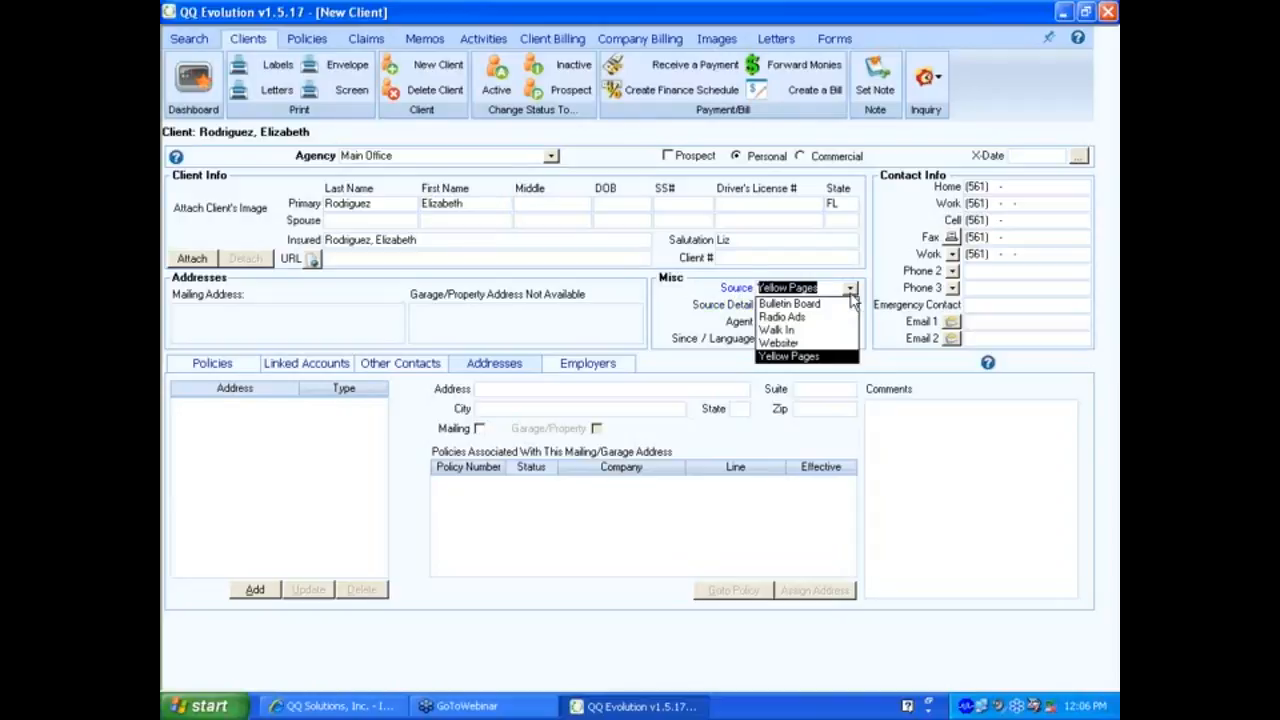
click(800, 316)
click(801, 305)
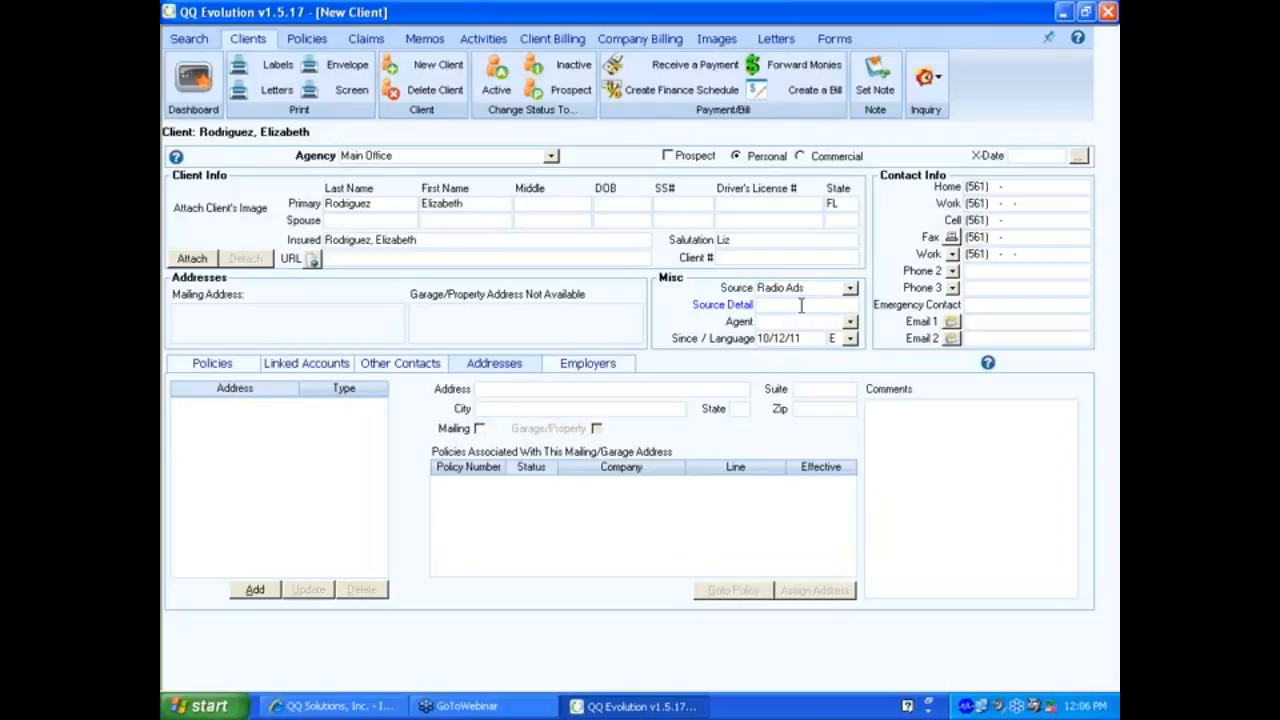
text(Y100)
key(Tab)
Choose the client's agent from the agency's Agent list.
click(851, 321)
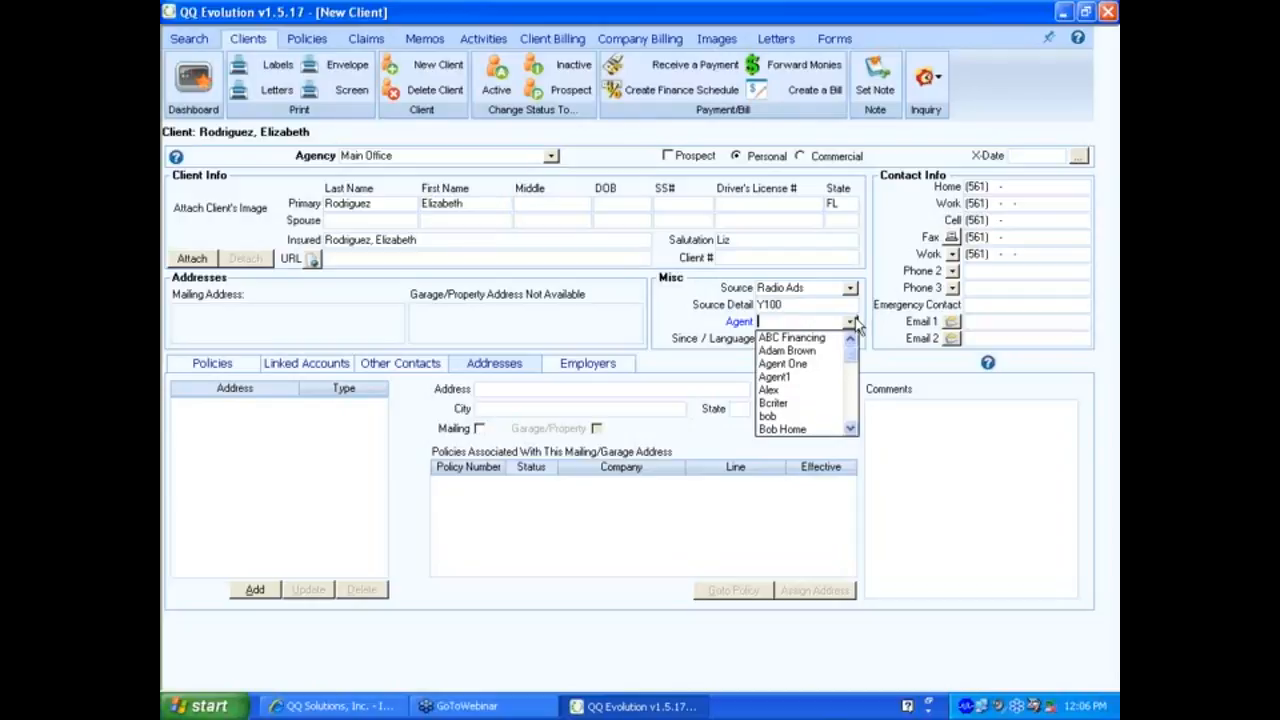
click(785, 429)
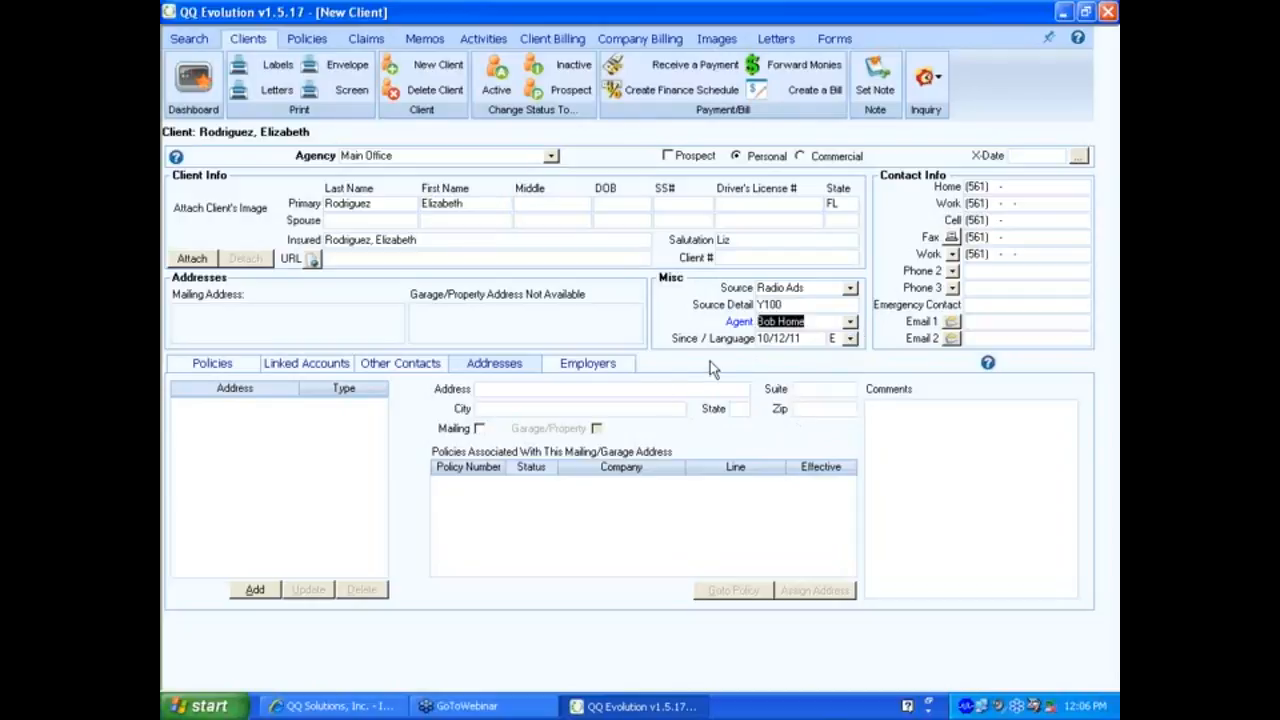
key(Tab)
Set the client-since date to 10/01/2010 and the preferred language to English.
text(10)
text(0120)
text(10)
key(Tab)
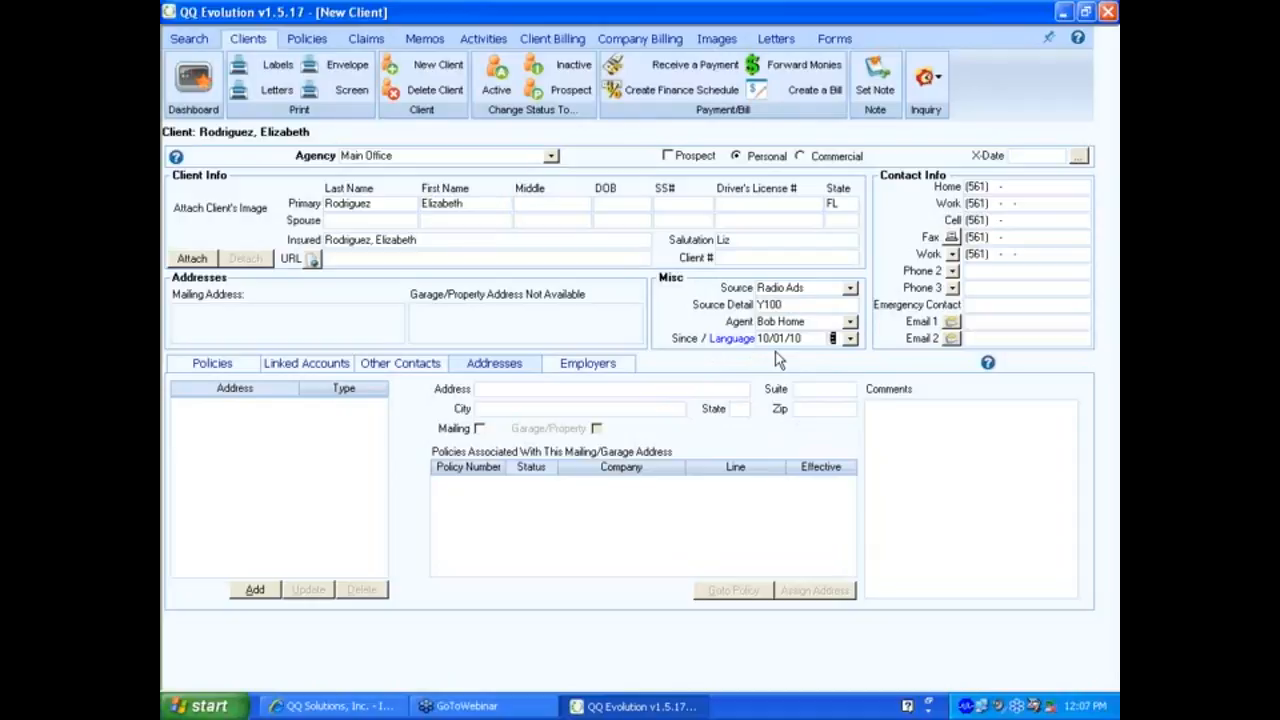
click(850, 339)
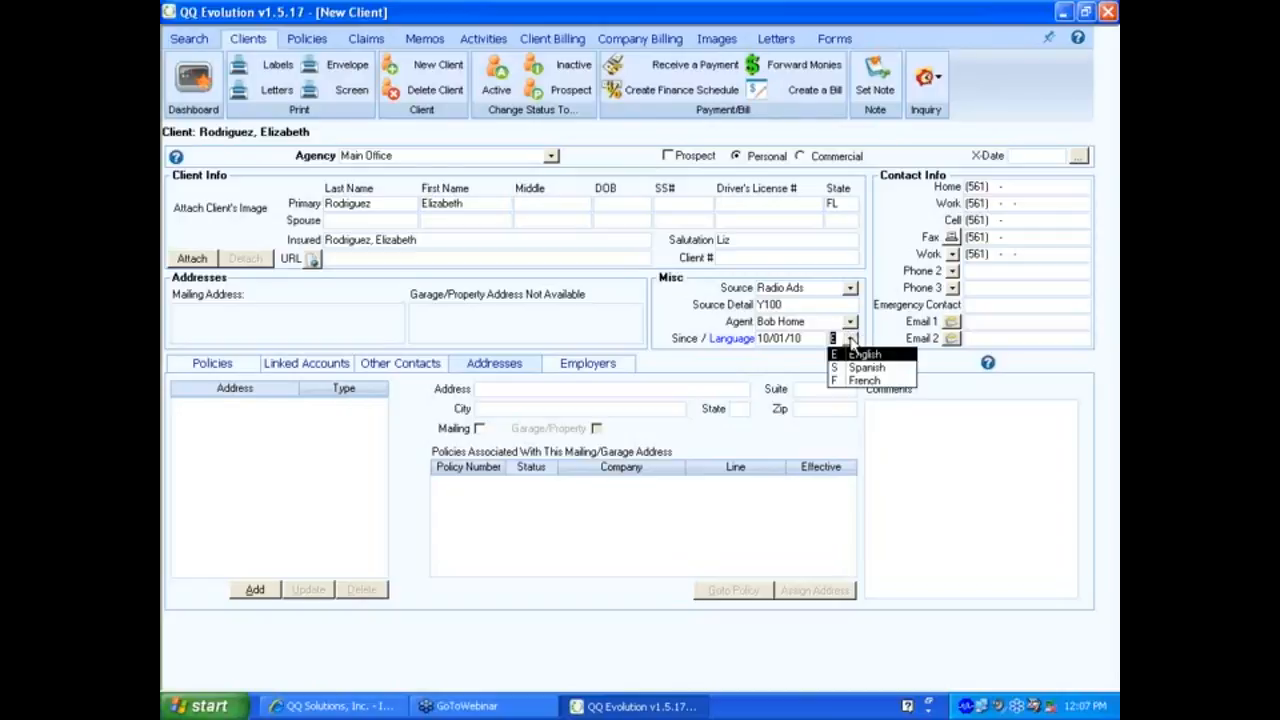
click(850, 339)
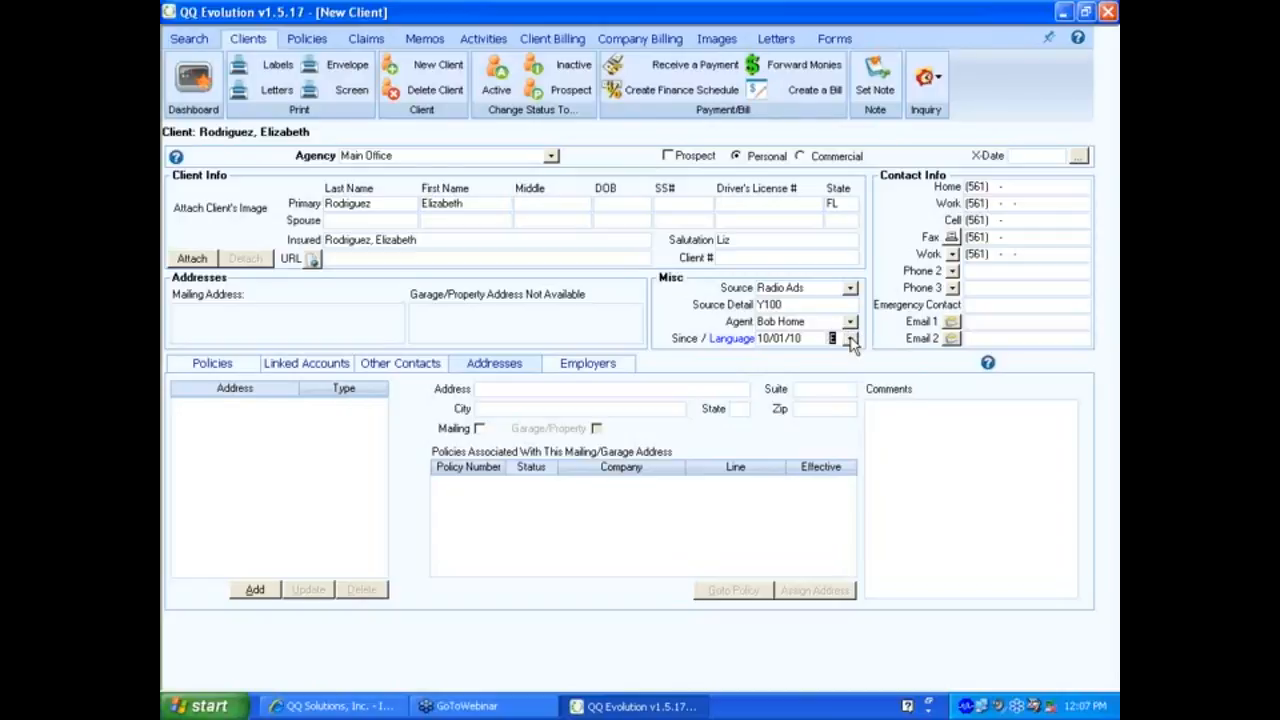
click(850, 339)
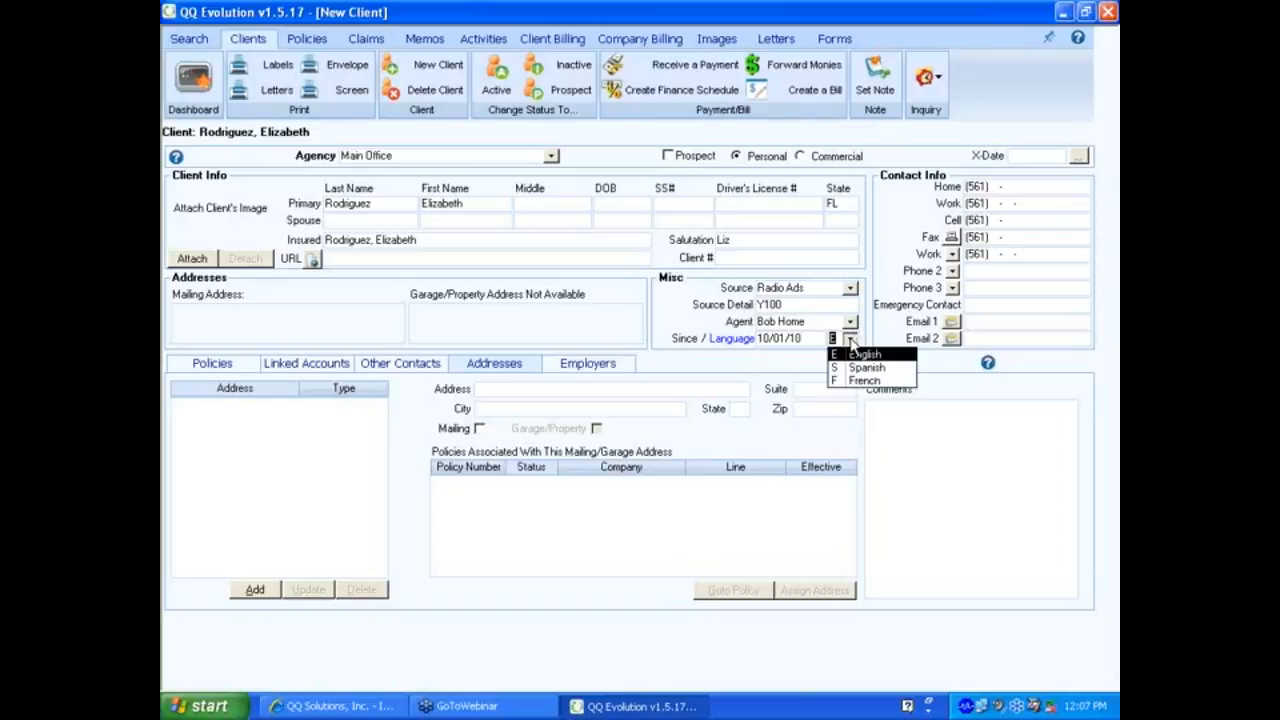
click(850, 339)
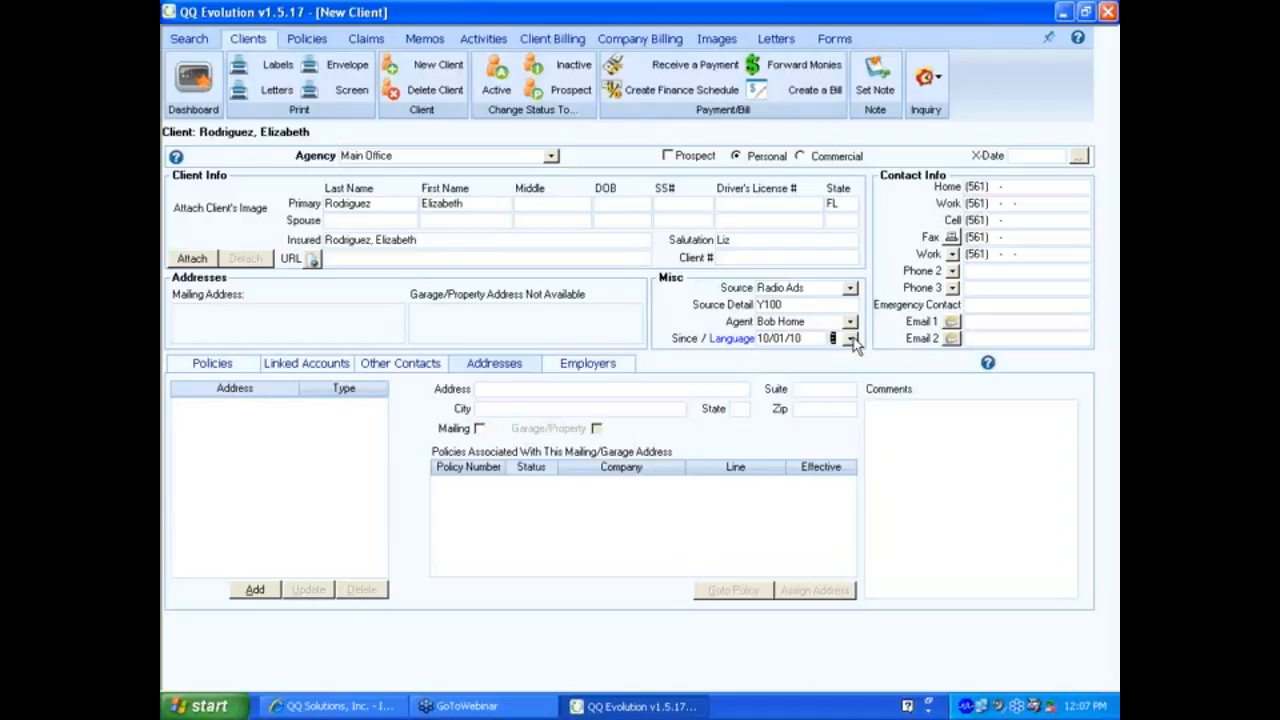
click(850, 341)
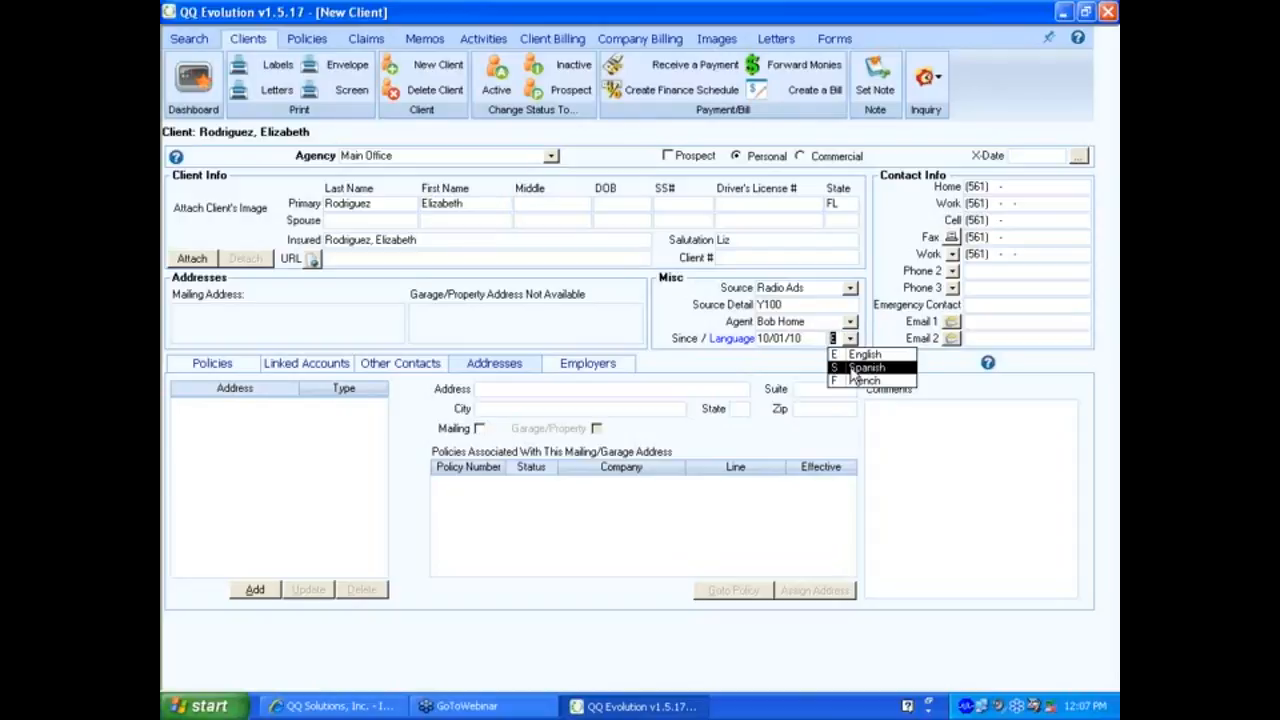
click(855, 370)
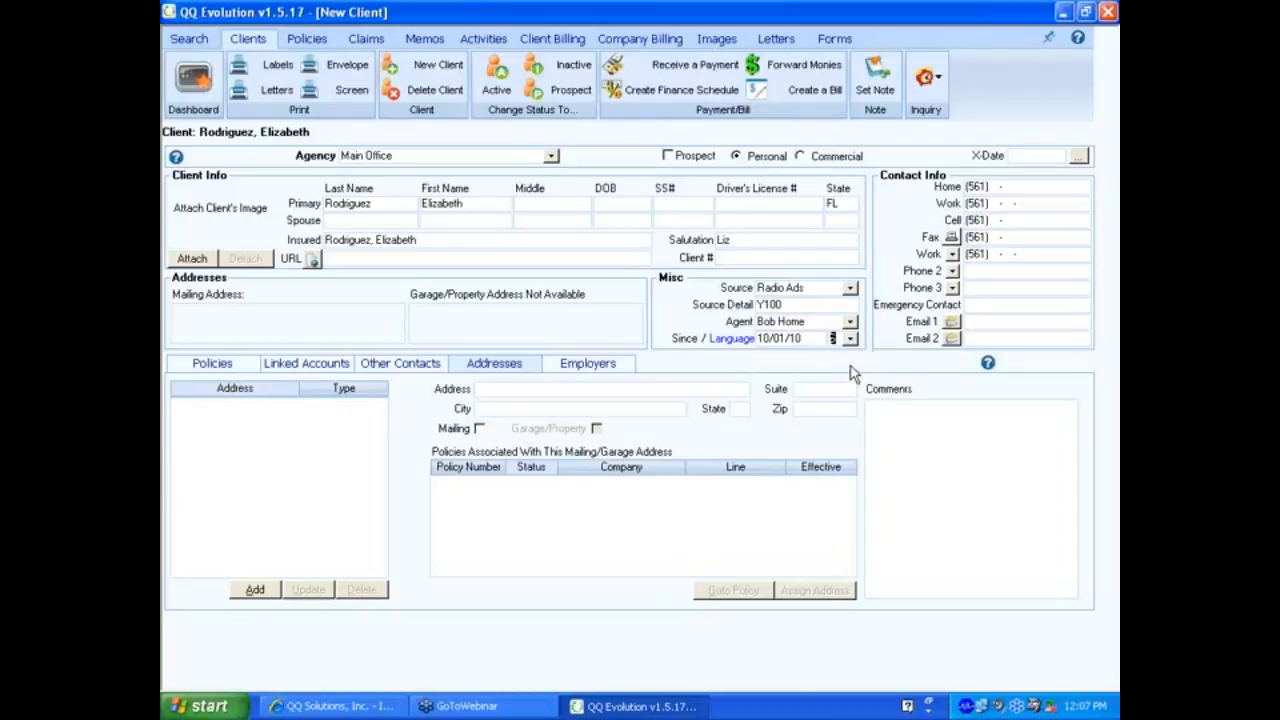
click(850, 340)
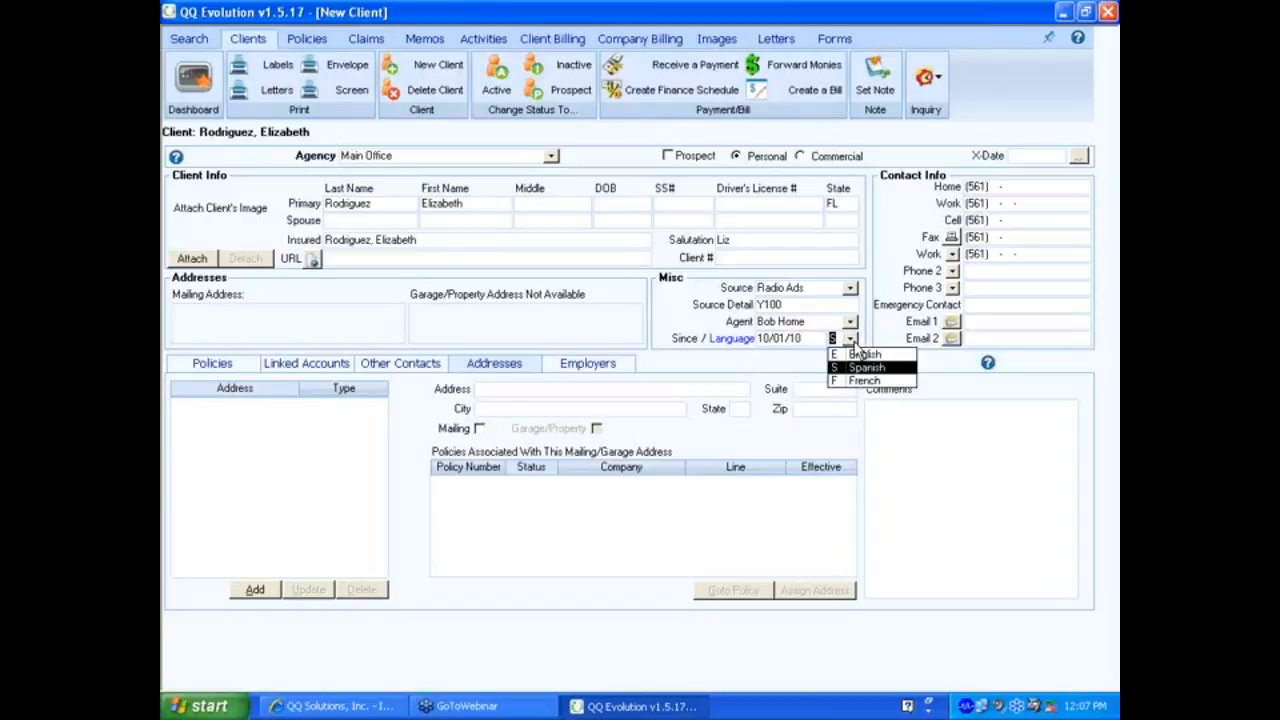
click(858, 385)
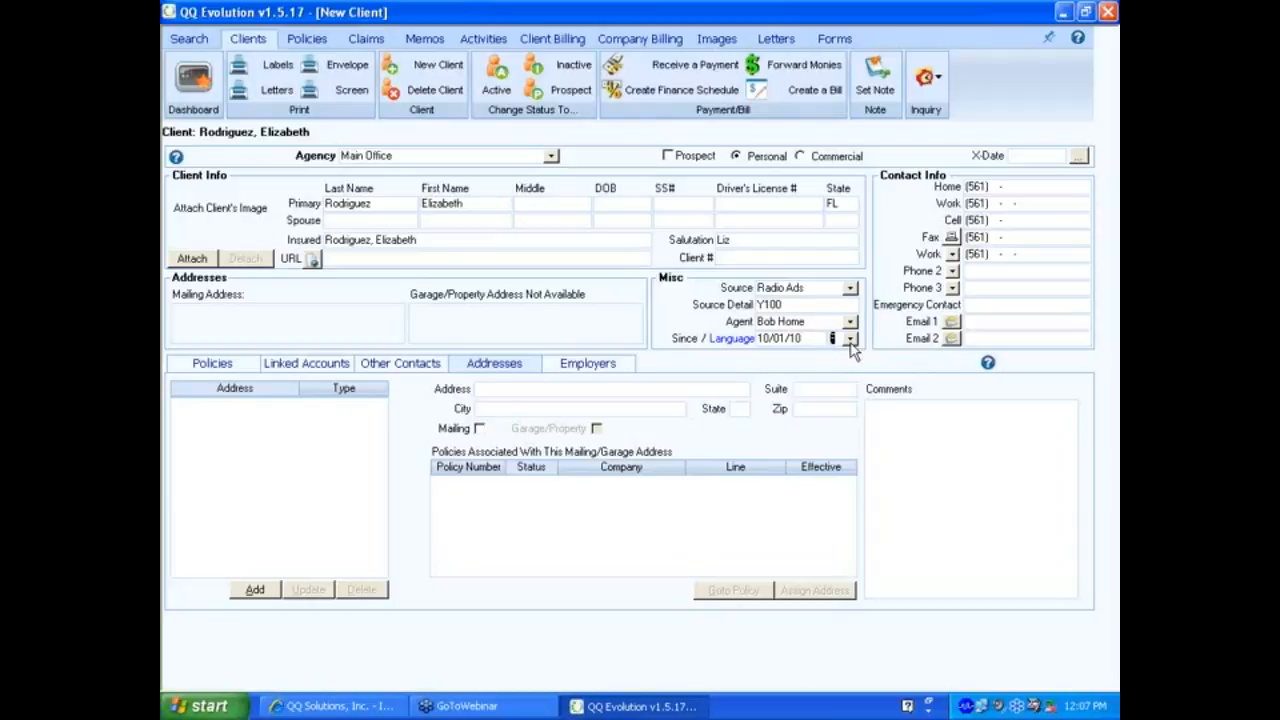
click(850, 341)
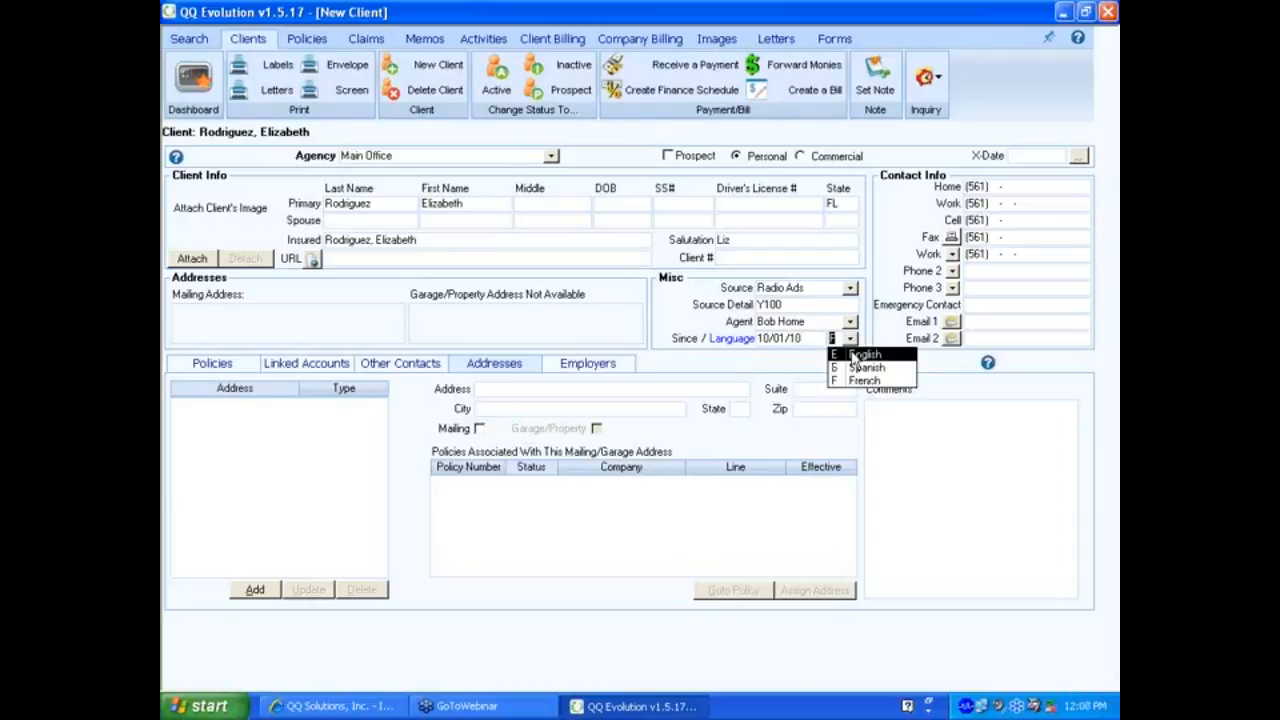
click(855, 362)
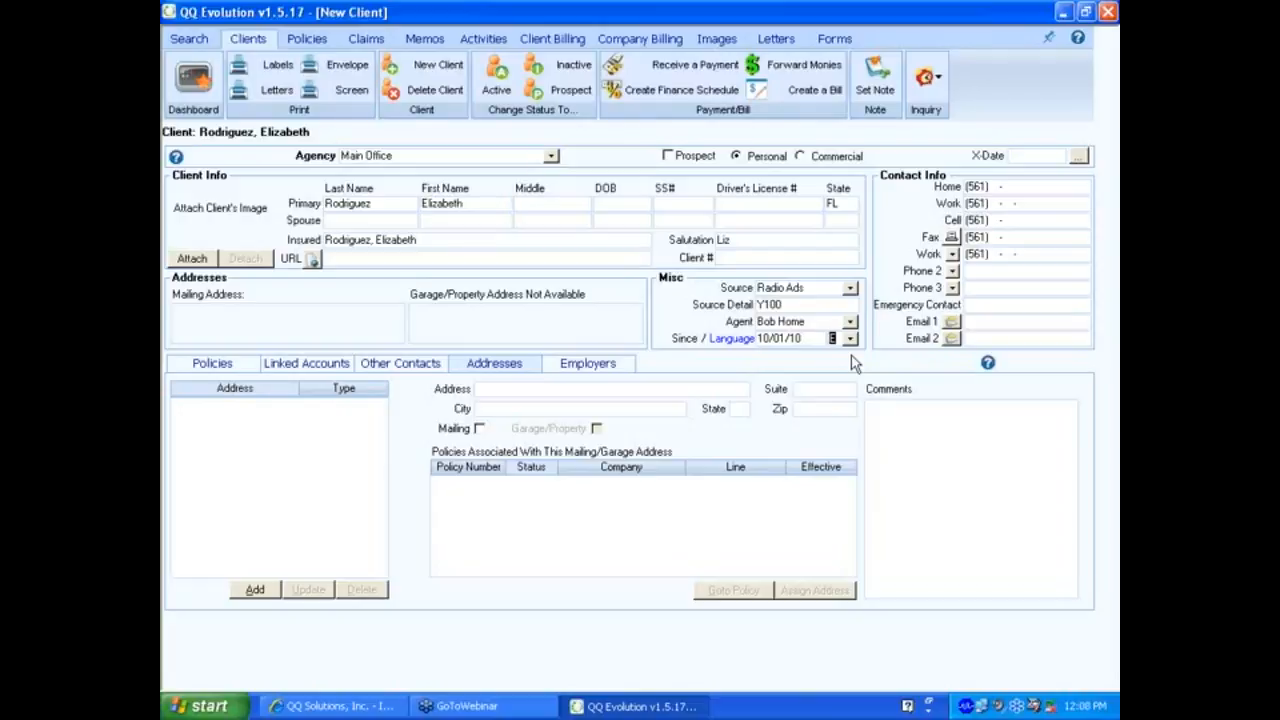
key(Tab)
Overwrite the home phone with the client's new number and step through the Work, Cell and Fax fields.
drag(969, 186, 980, 186)
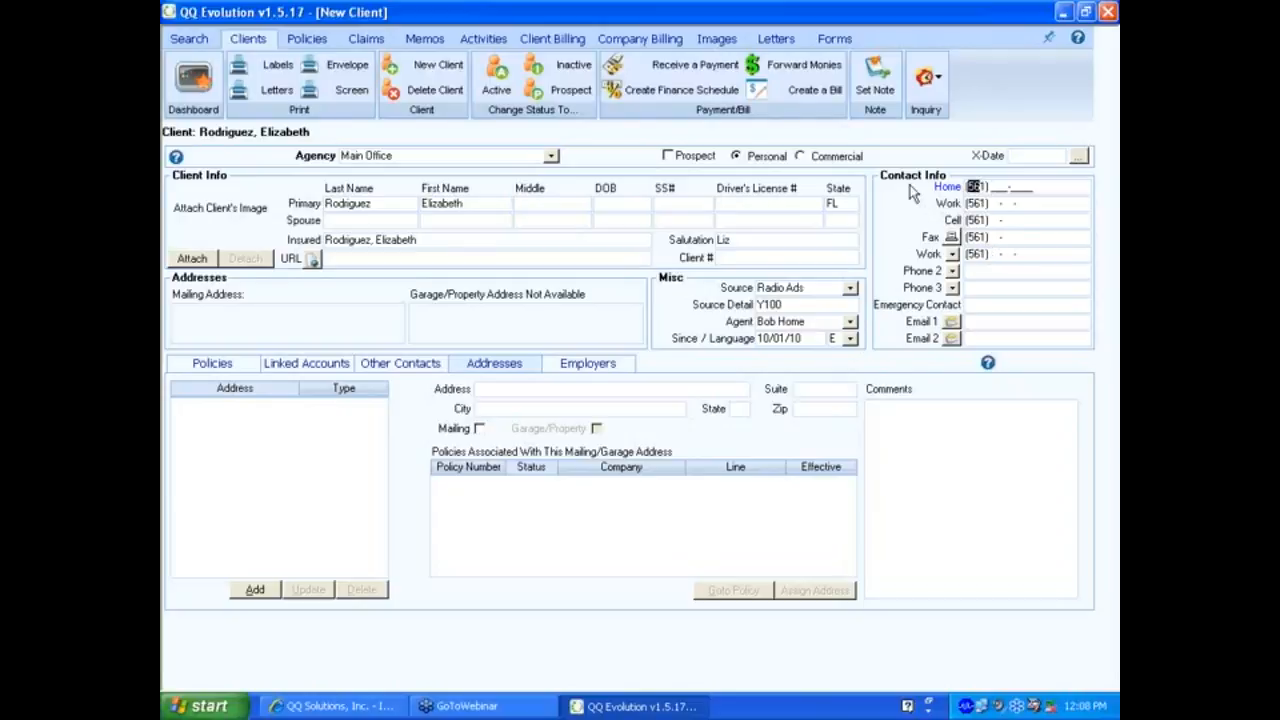
click(970, 187)
drag(969, 187, 986, 187)
text(954) 555-555)
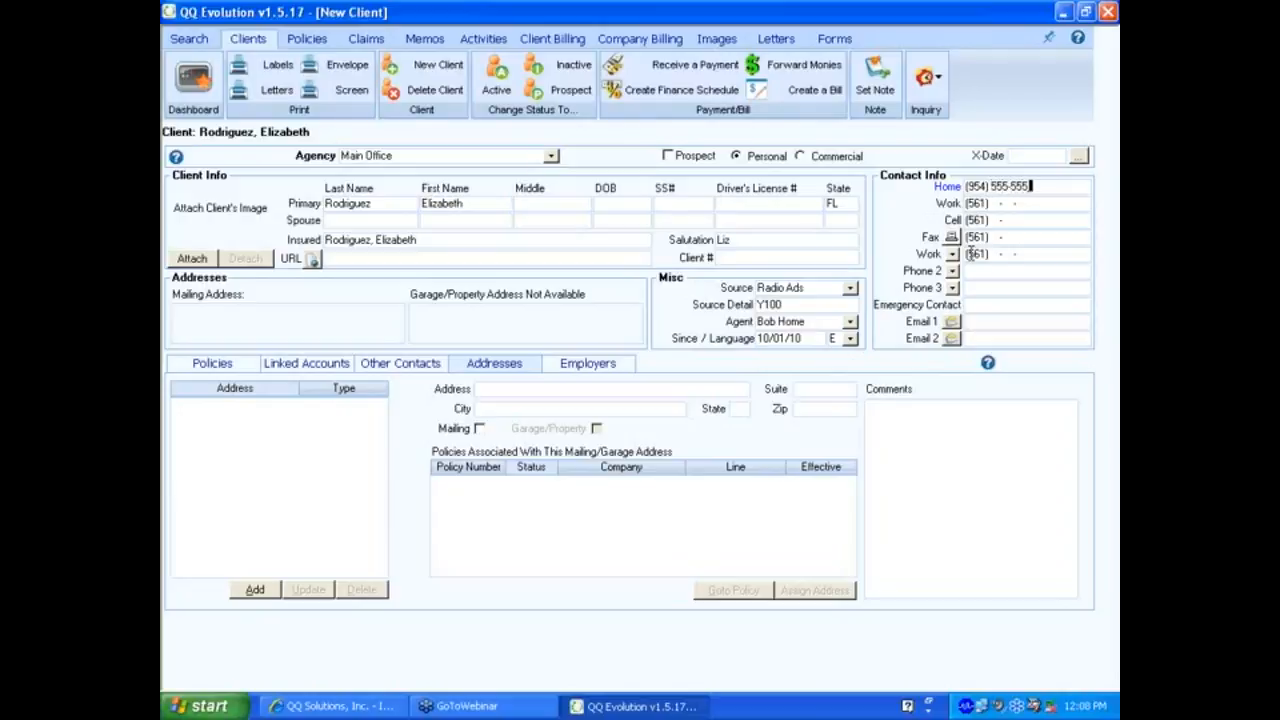
text(5)
click(975, 203)
click(982, 220)
click(980, 237)
click(953, 256)
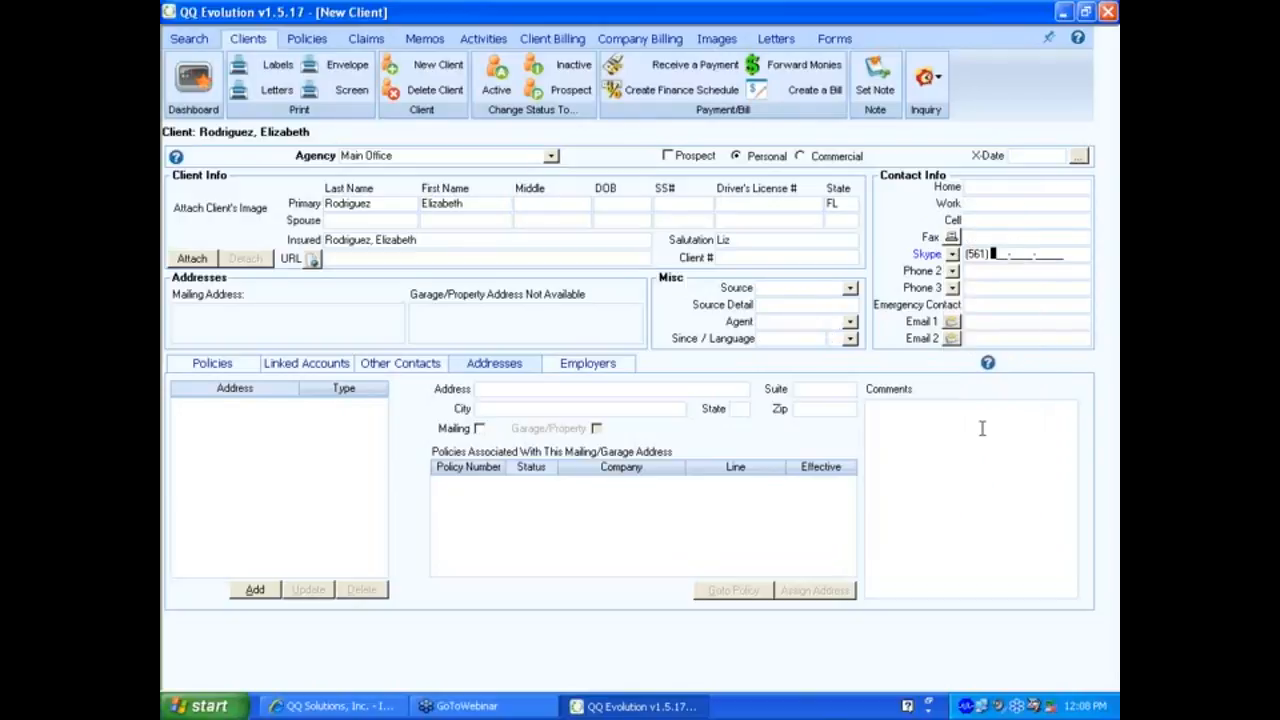
Label the second work number as Skype and the Phone 2 line as International.
click(965, 427)
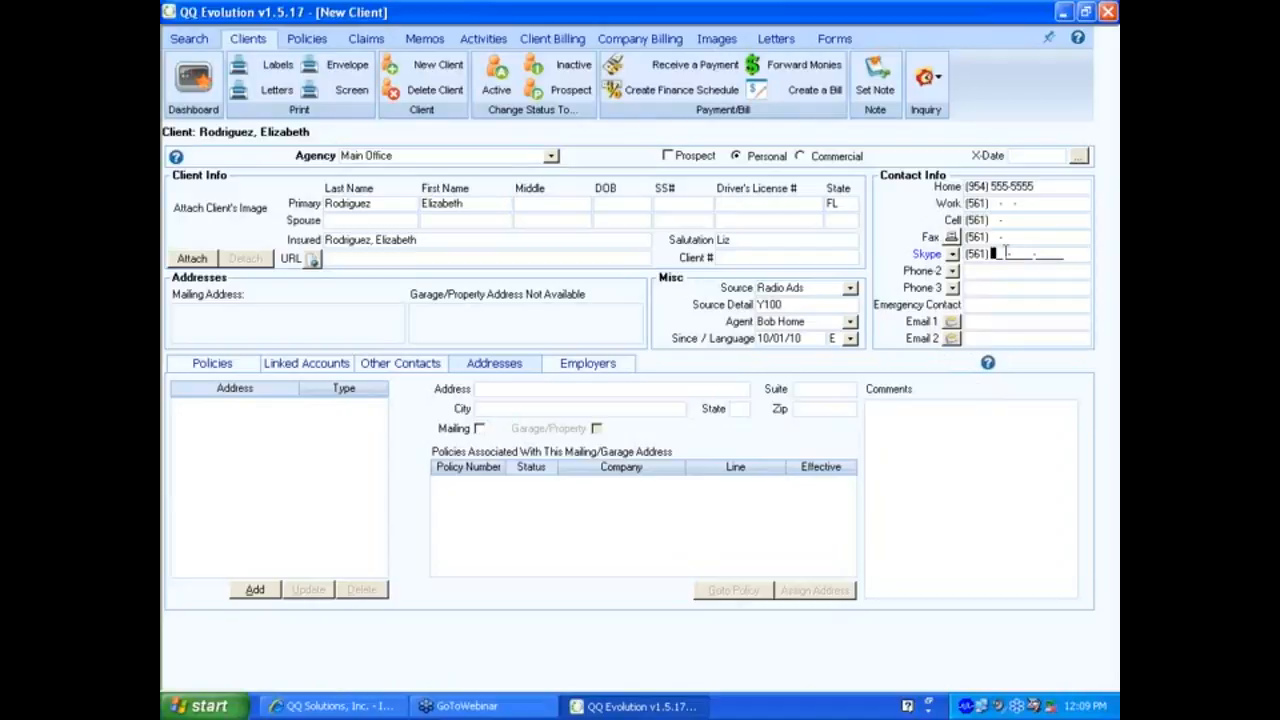
click(952, 271)
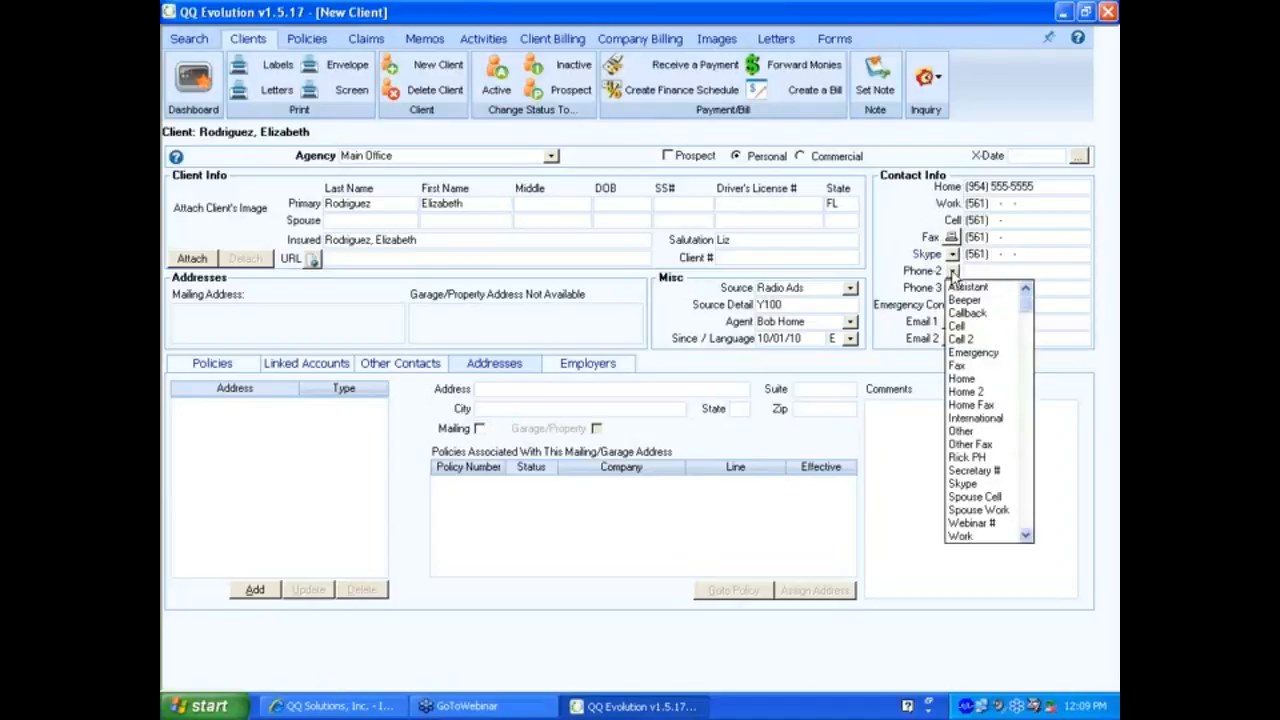
click(990, 417)
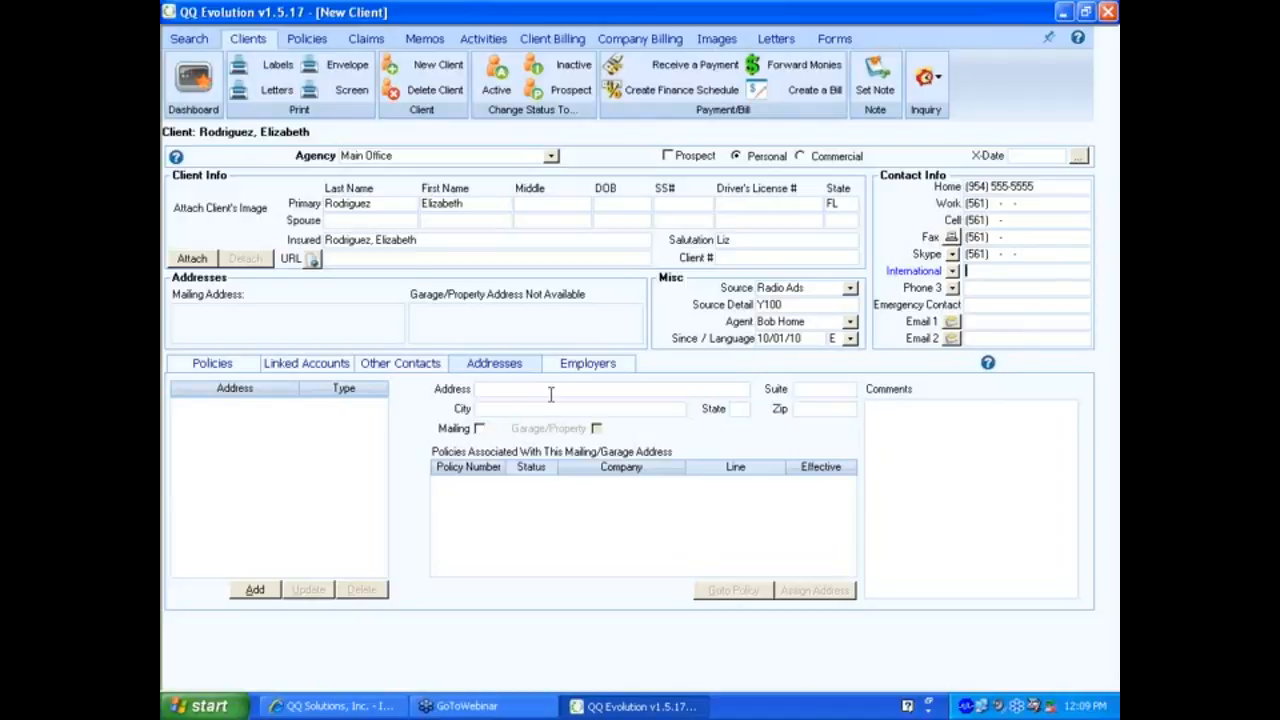
key(Tab)
key(Tab)
key(Tab)
Enter the client's e-mail address in Email 1 and dismiss the email setup warning.
click(973, 340)
click(972, 321)
key(Tab)
click(951, 322)
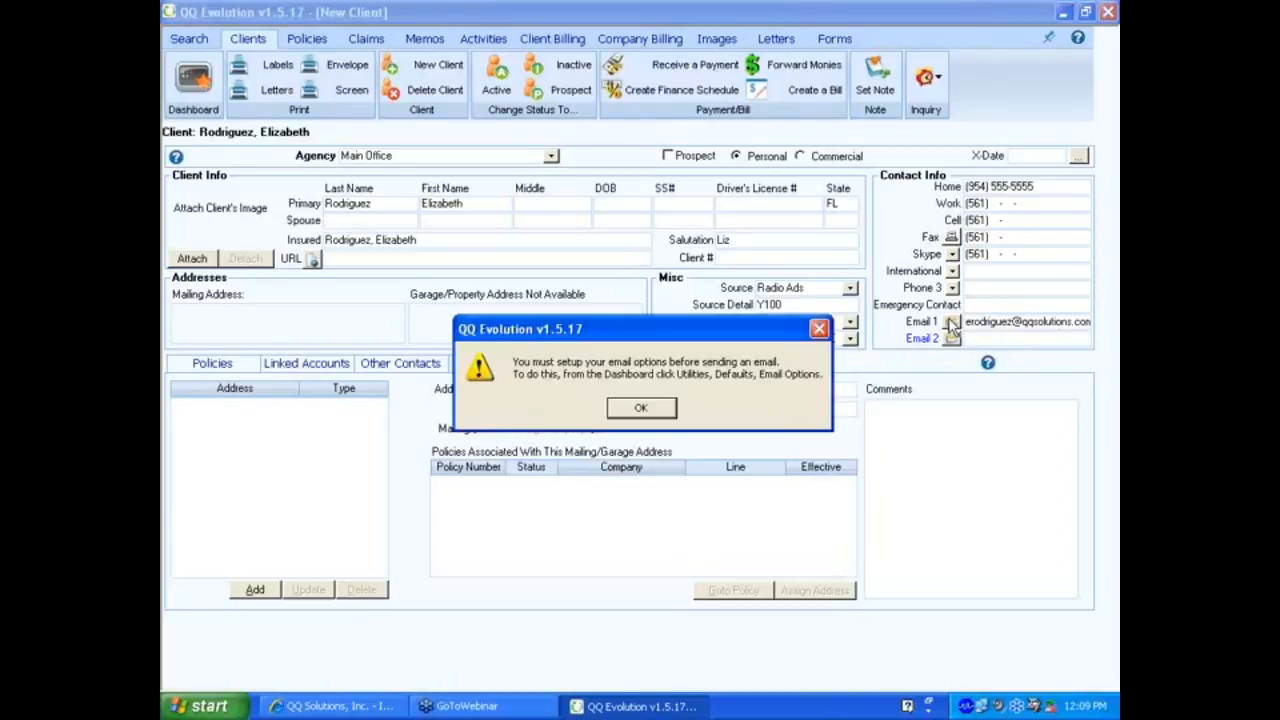
click(655, 407)
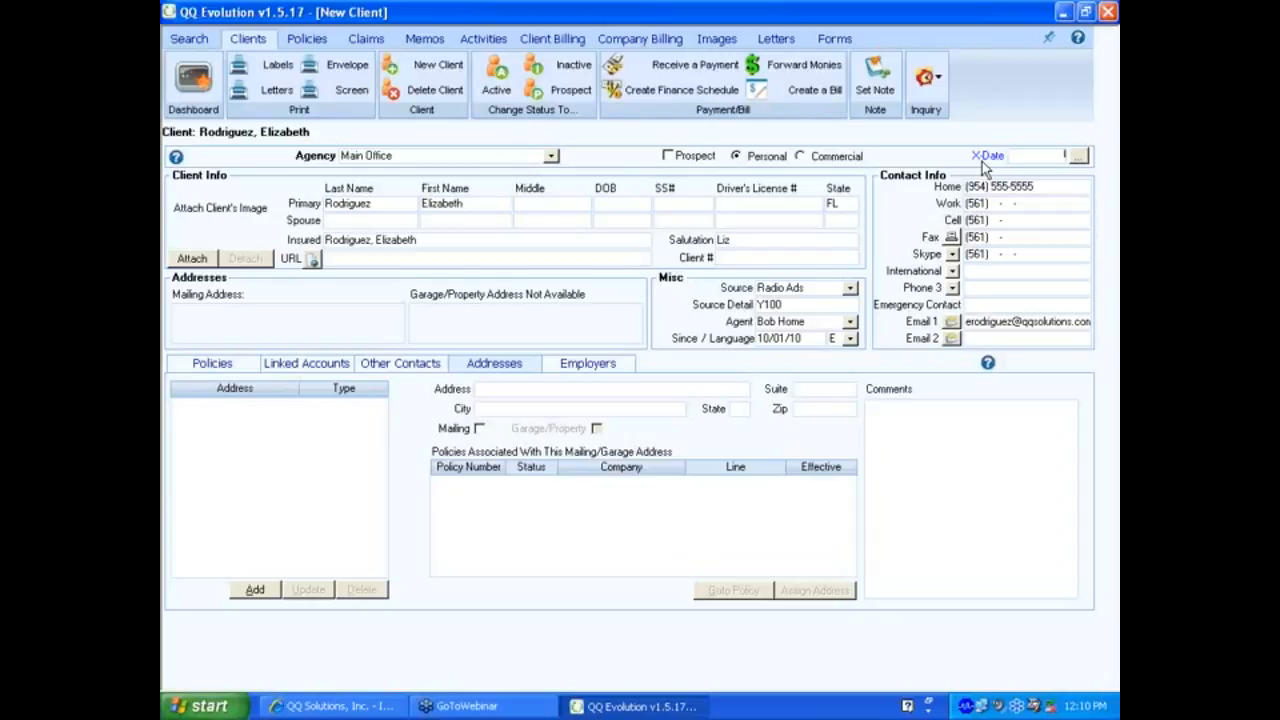
Save an X-Date of 02/15/12 with the note 'Homeowners policy expires in April'.
click(1078, 156)
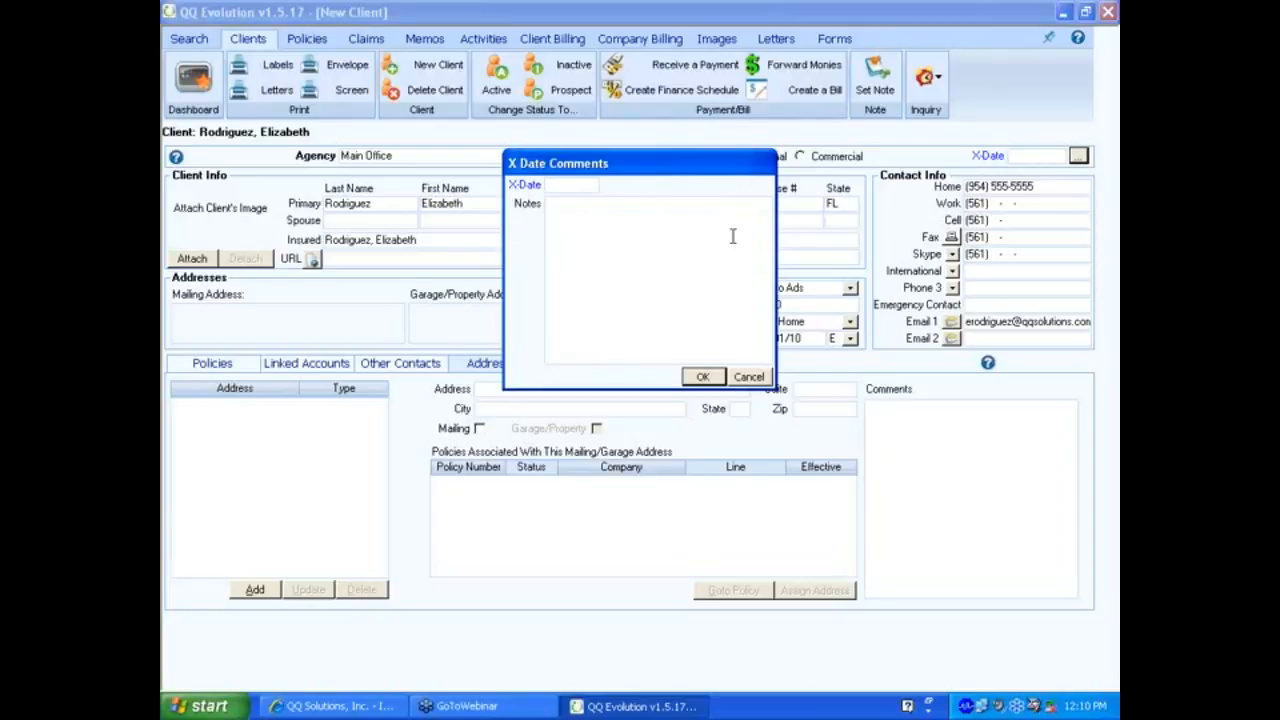
text(0)
key(BackSpace)
text(05)
key(Left)
key(Left)
key(Left)
text(02/15/12)
key(Tab)
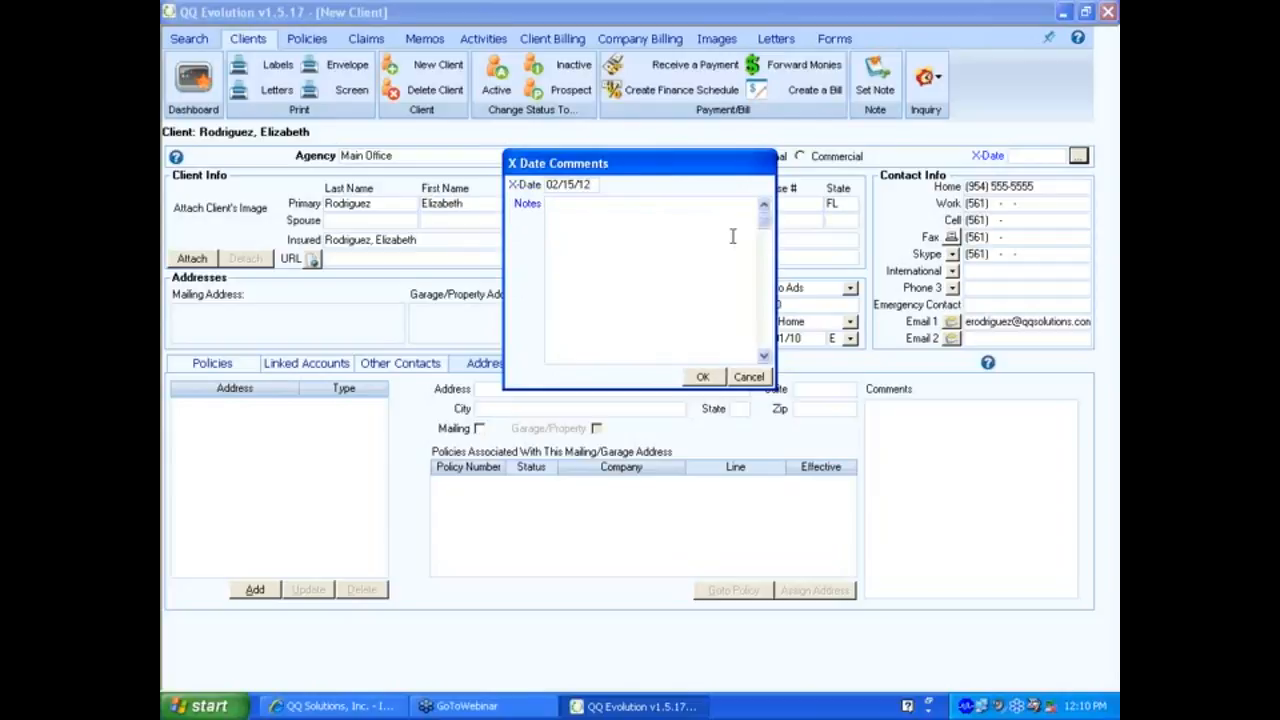
text(Homeowners policy /expire)
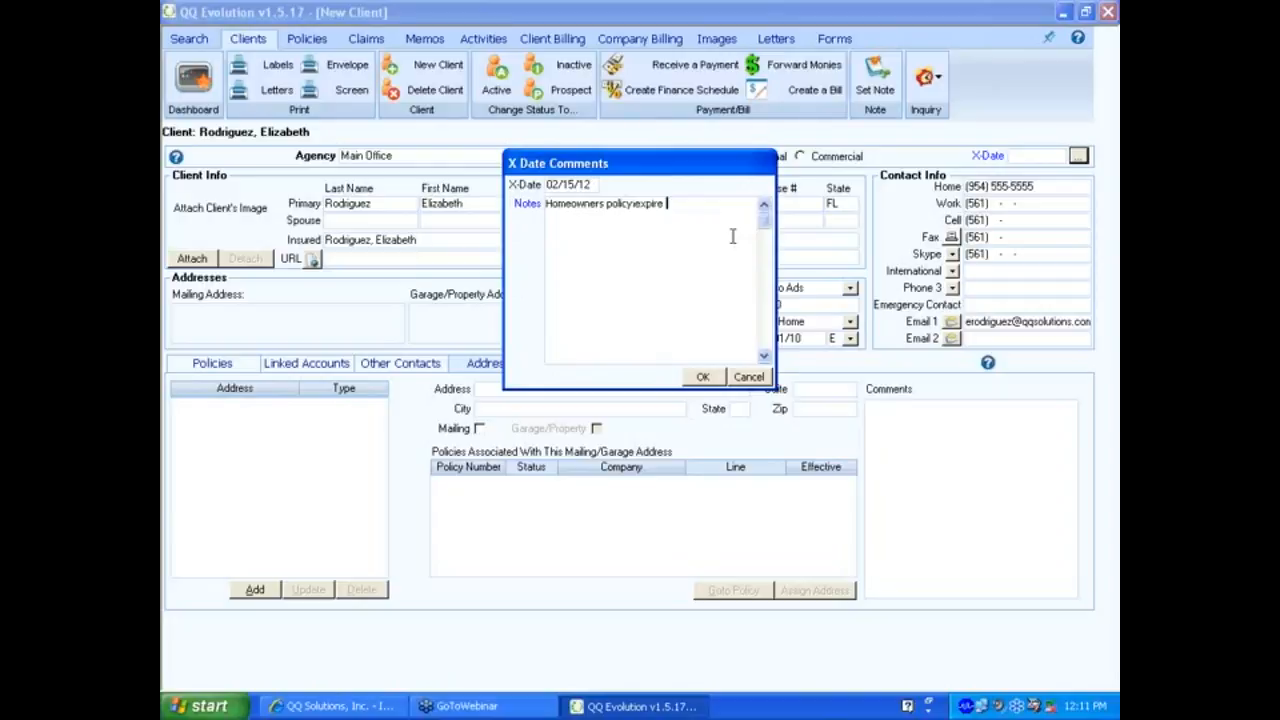
key(BackSpace)
text(s in April)
click(704, 377)
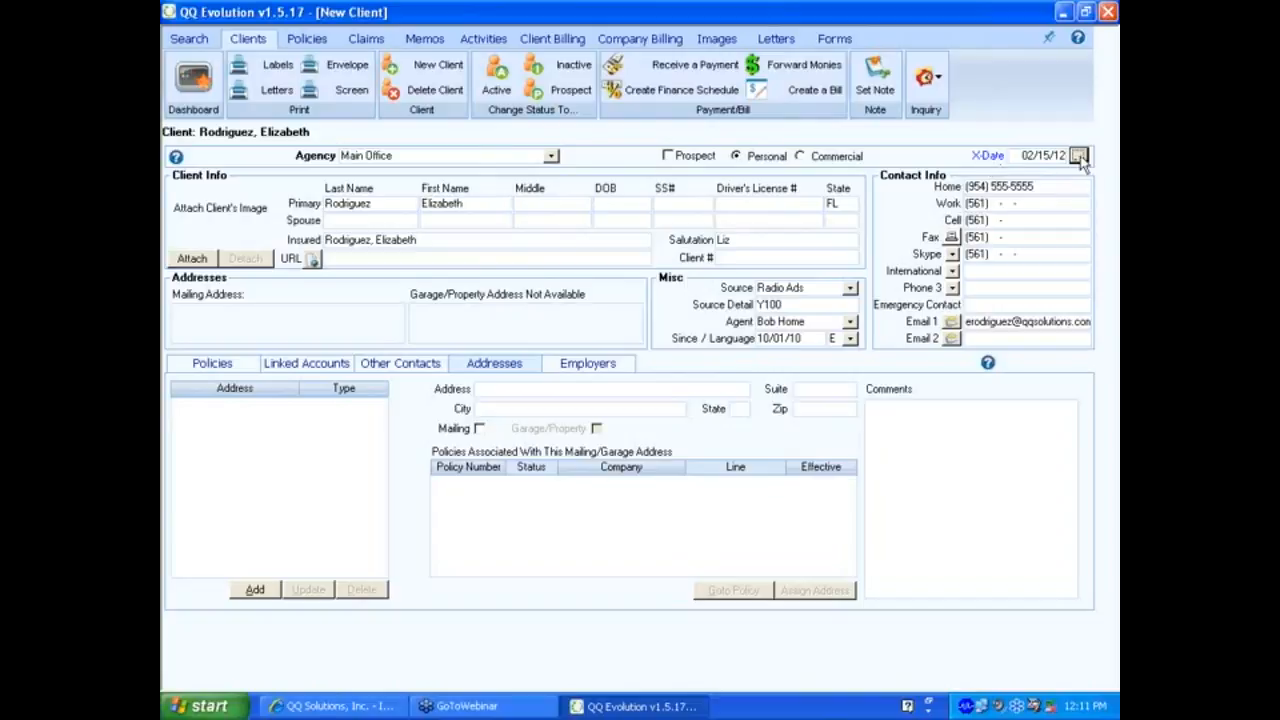
mouse_move(1081, 162)
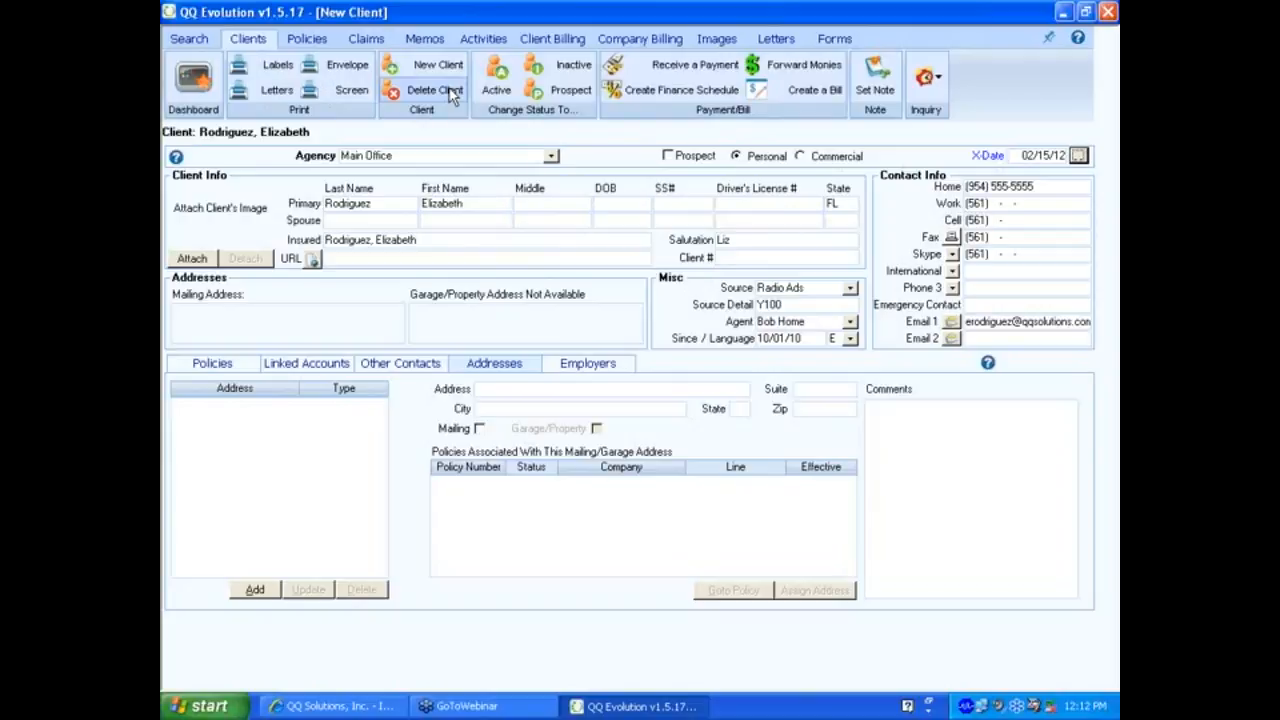
Switch the client's status to Prospect and confirm the change.
click(558, 92)
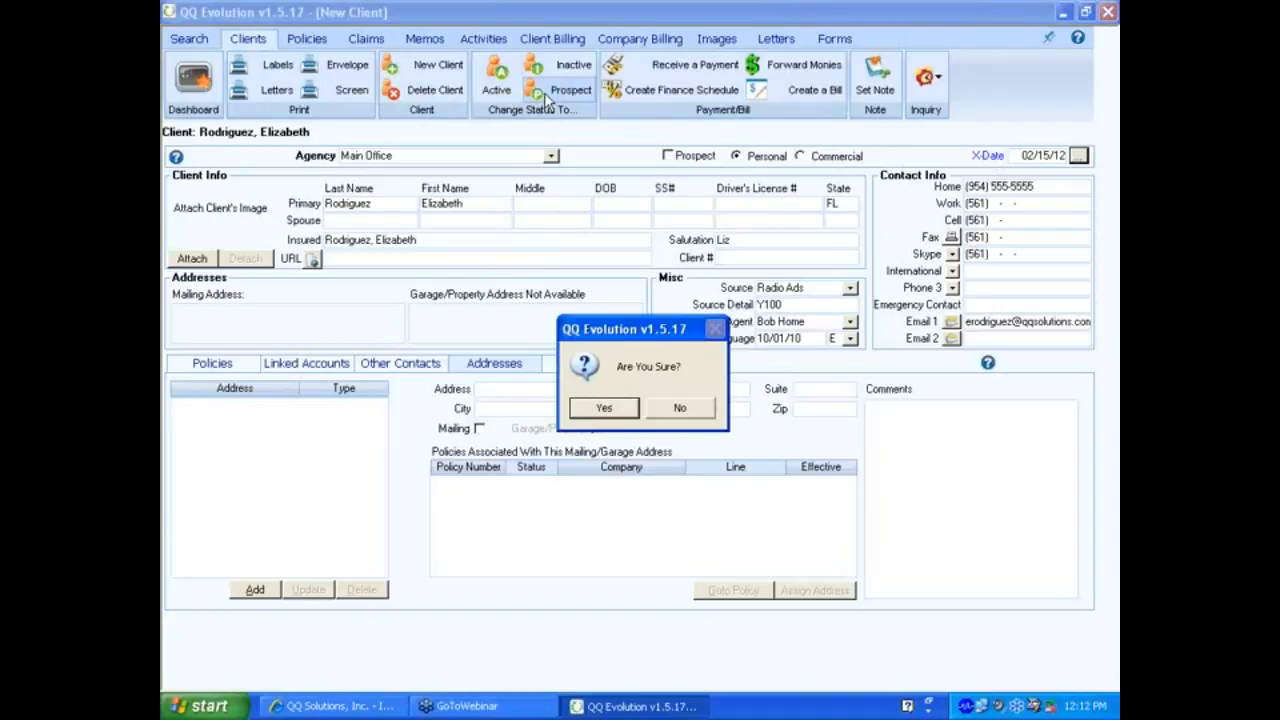
click(604, 410)
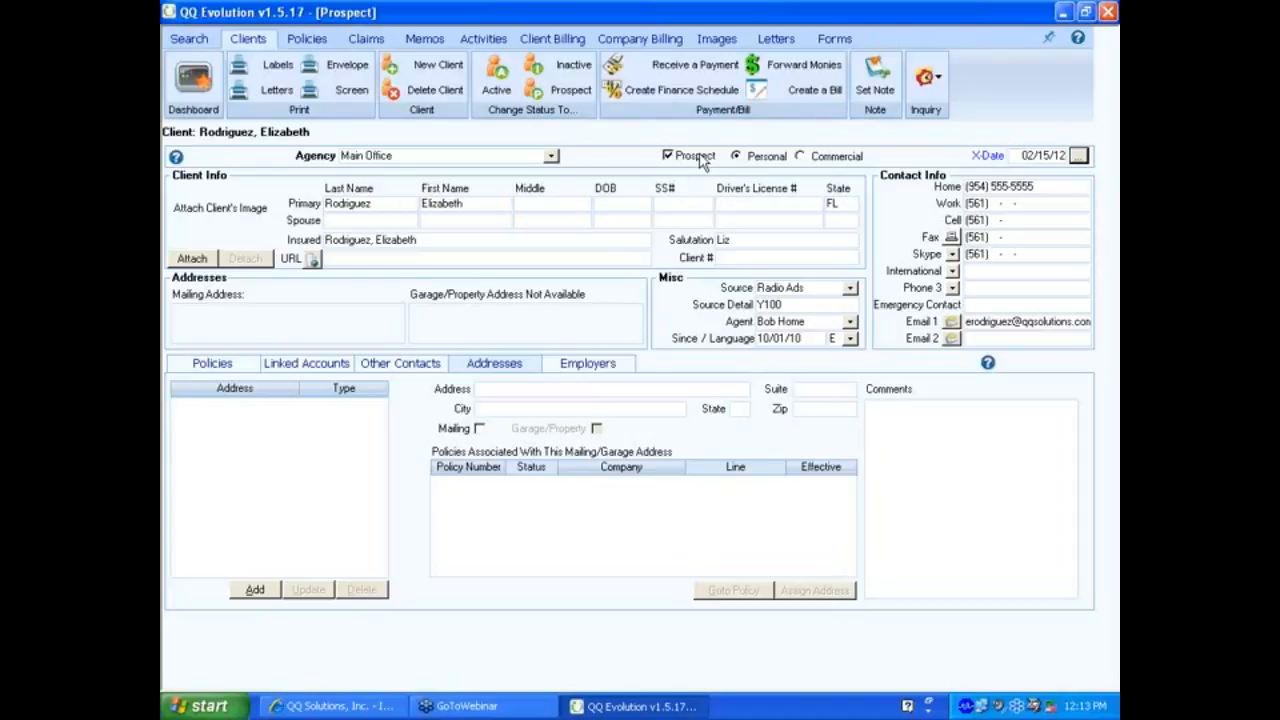
click(509, 82)
click(612, 404)
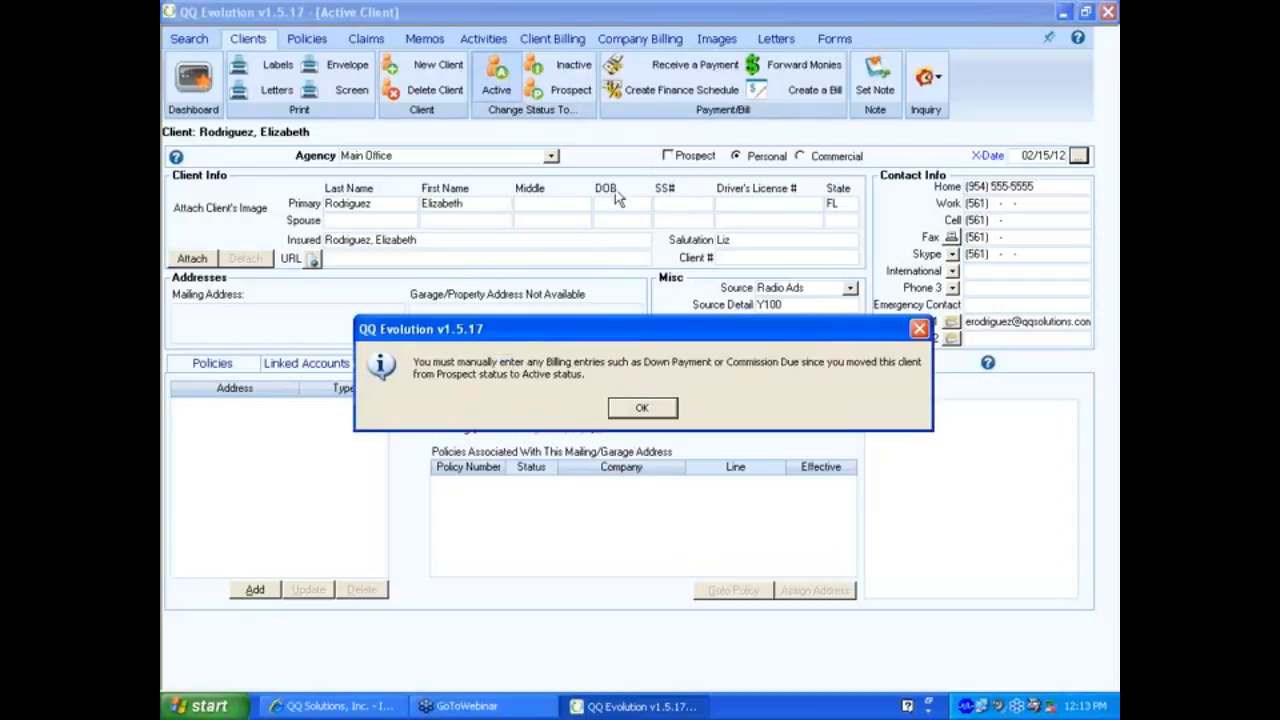
click(641, 407)
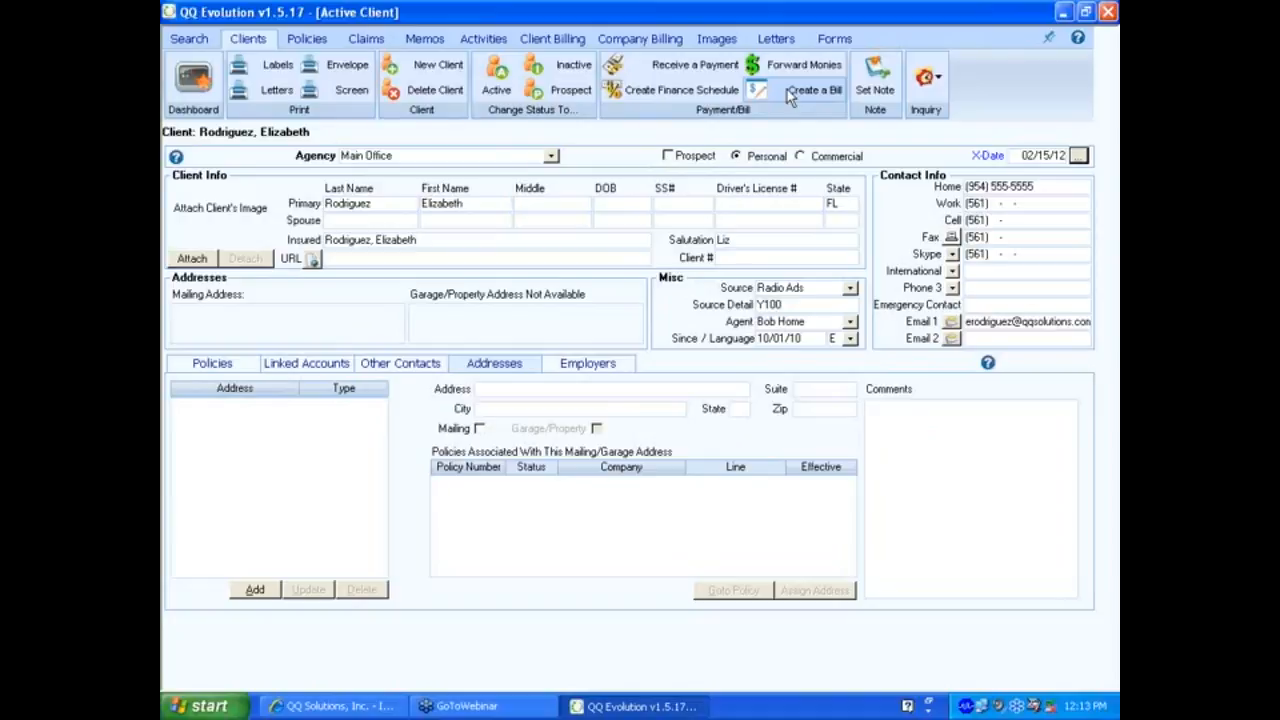
Add a sticky note 'No email correspondence - Phone calls only.' stamped with the date 10/12/2011.
click(883, 95)
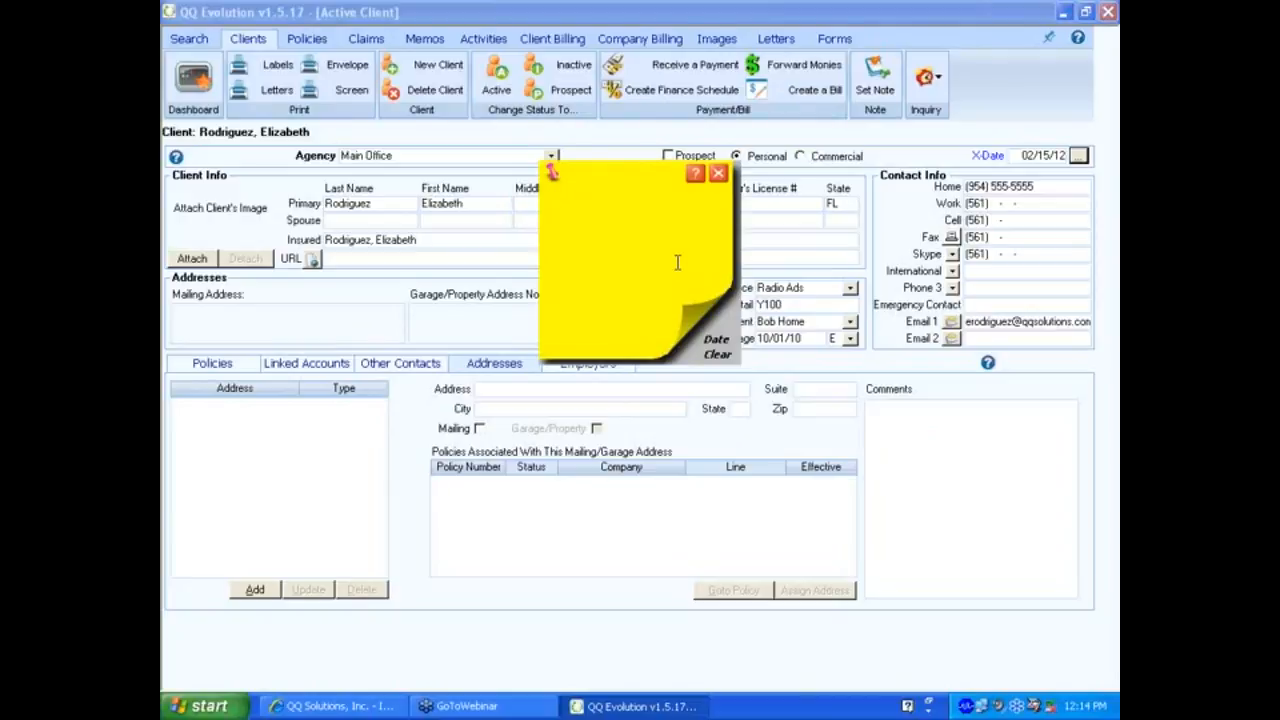
text(No email correcspondence - Ph)
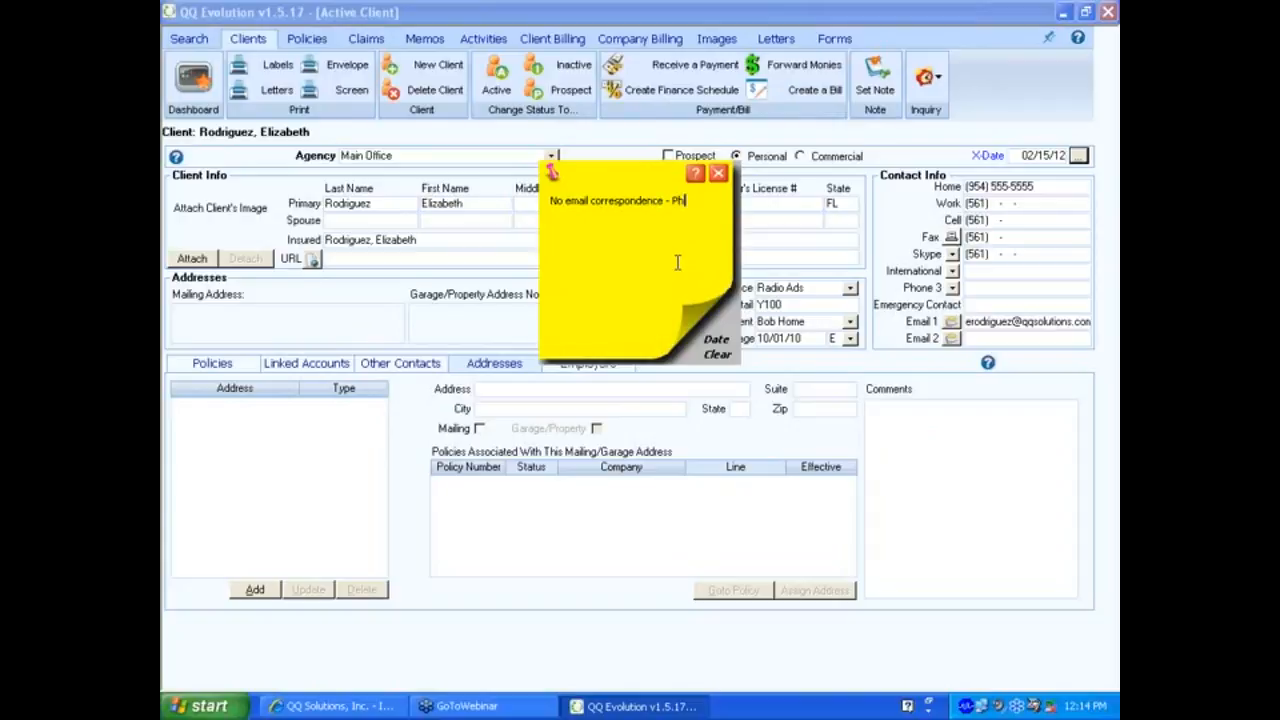
text(one calls only.)
click(712, 340)
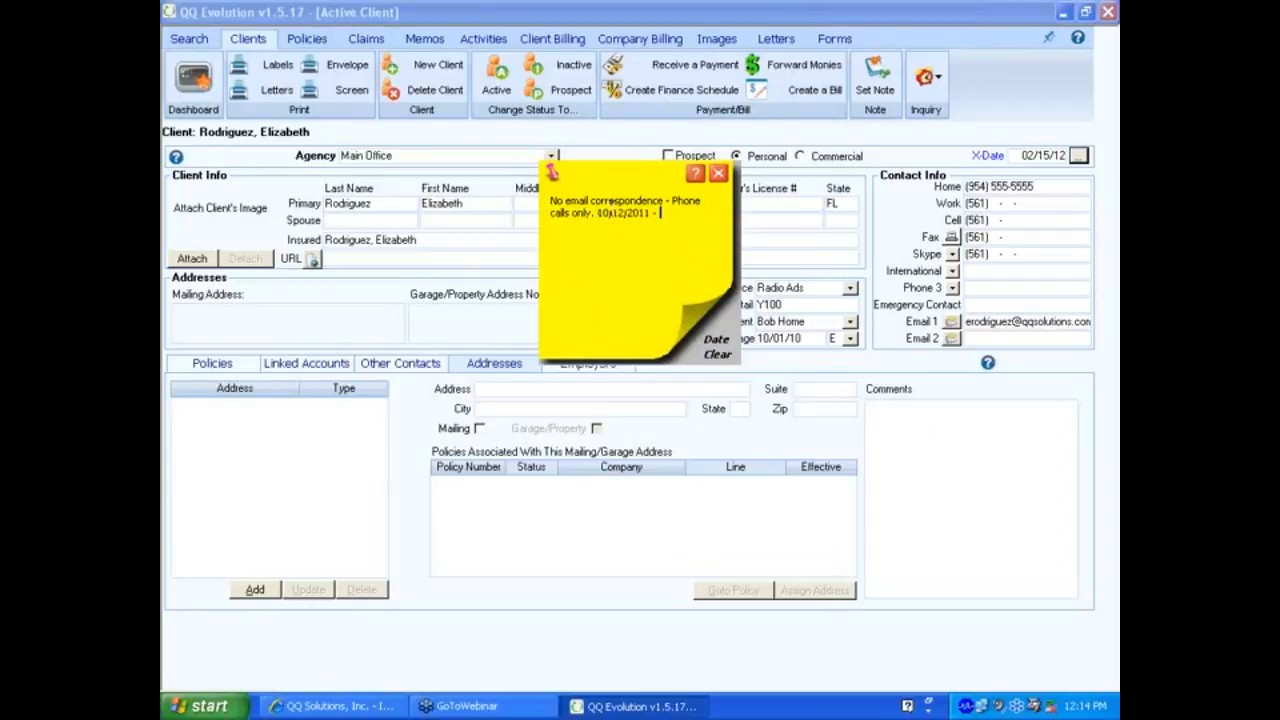
text(-)
click(718, 173)
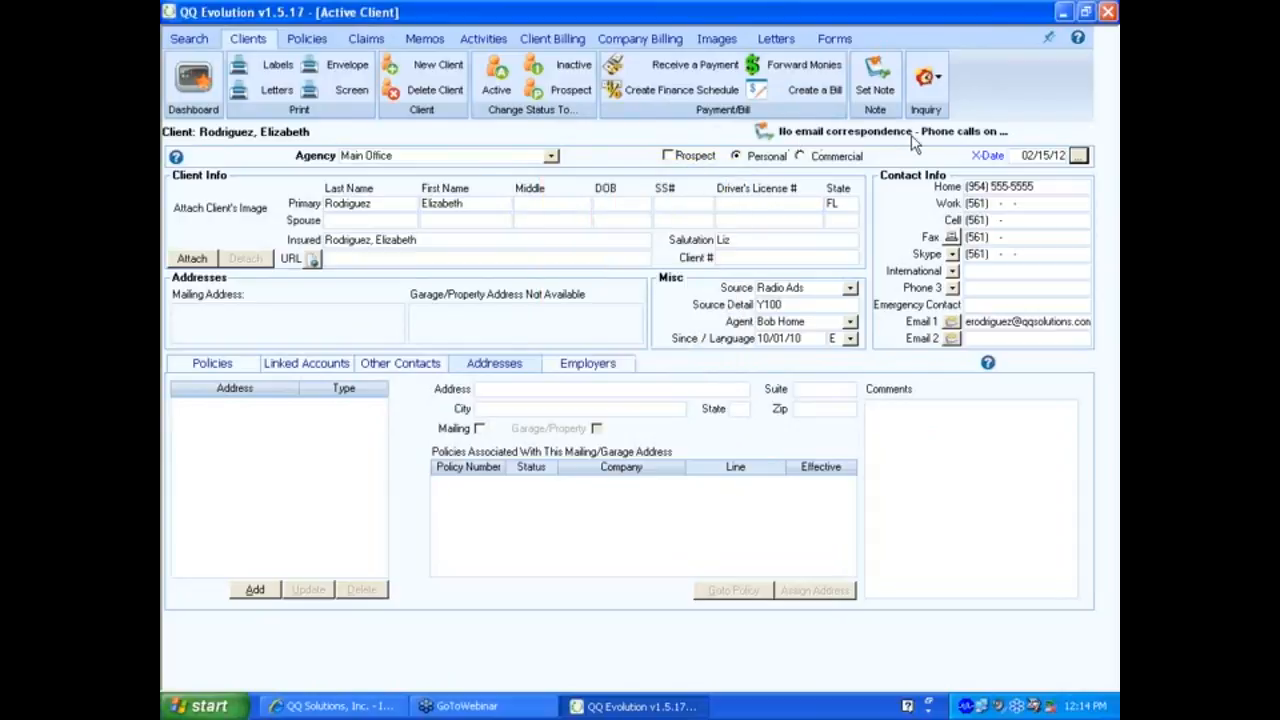
Switch to the Memos tab to check the client's memos.
click(425, 40)
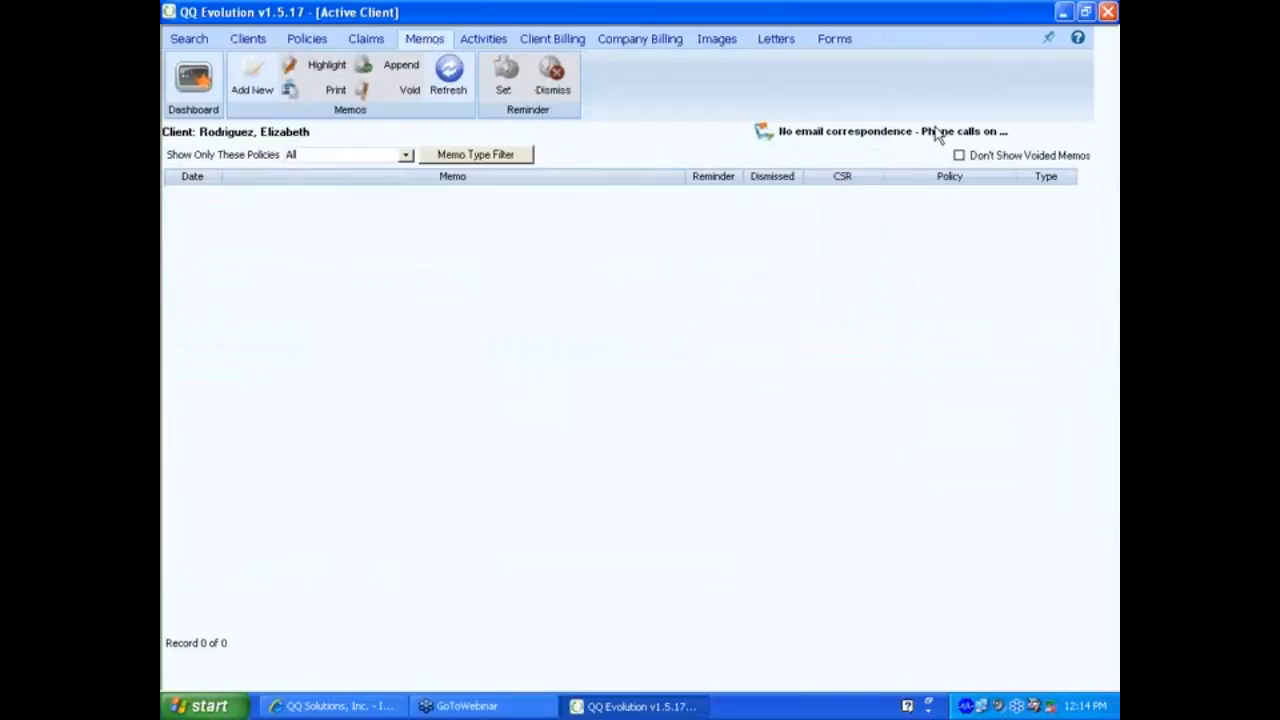
Return to the Clients tab and reopen the client's sticky note from its banner.
click(249, 39)
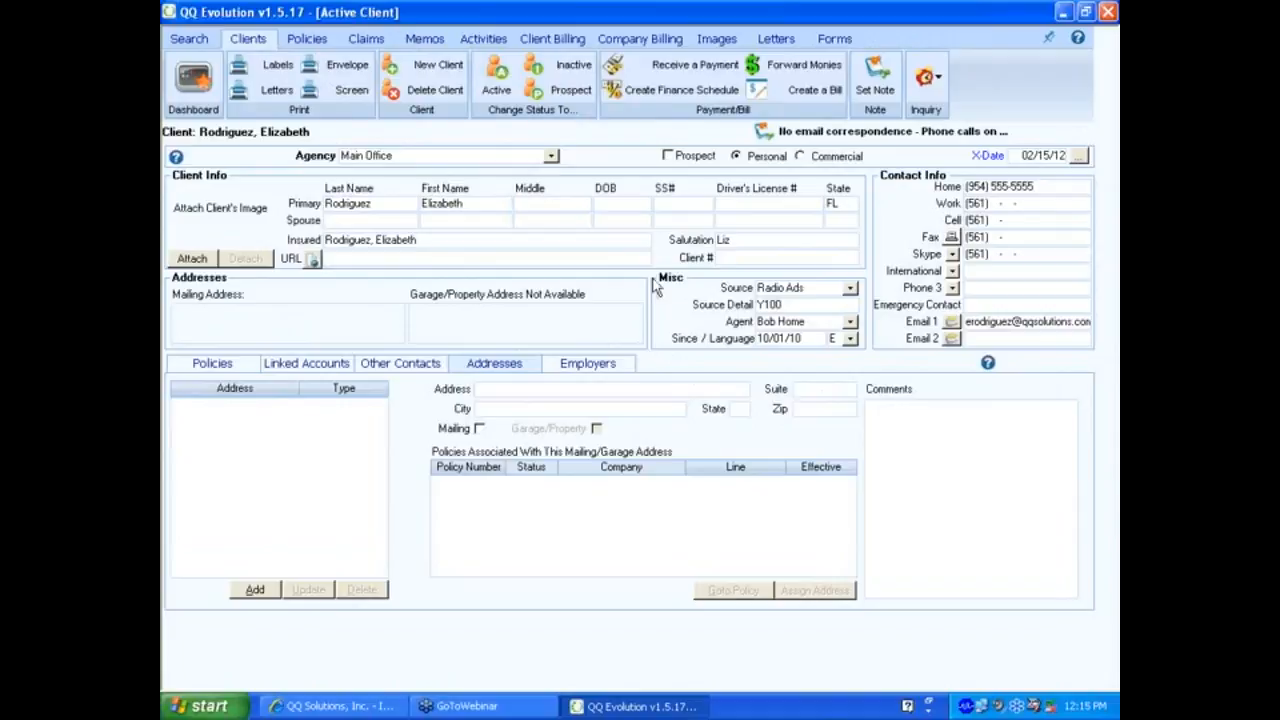
click(826, 140)
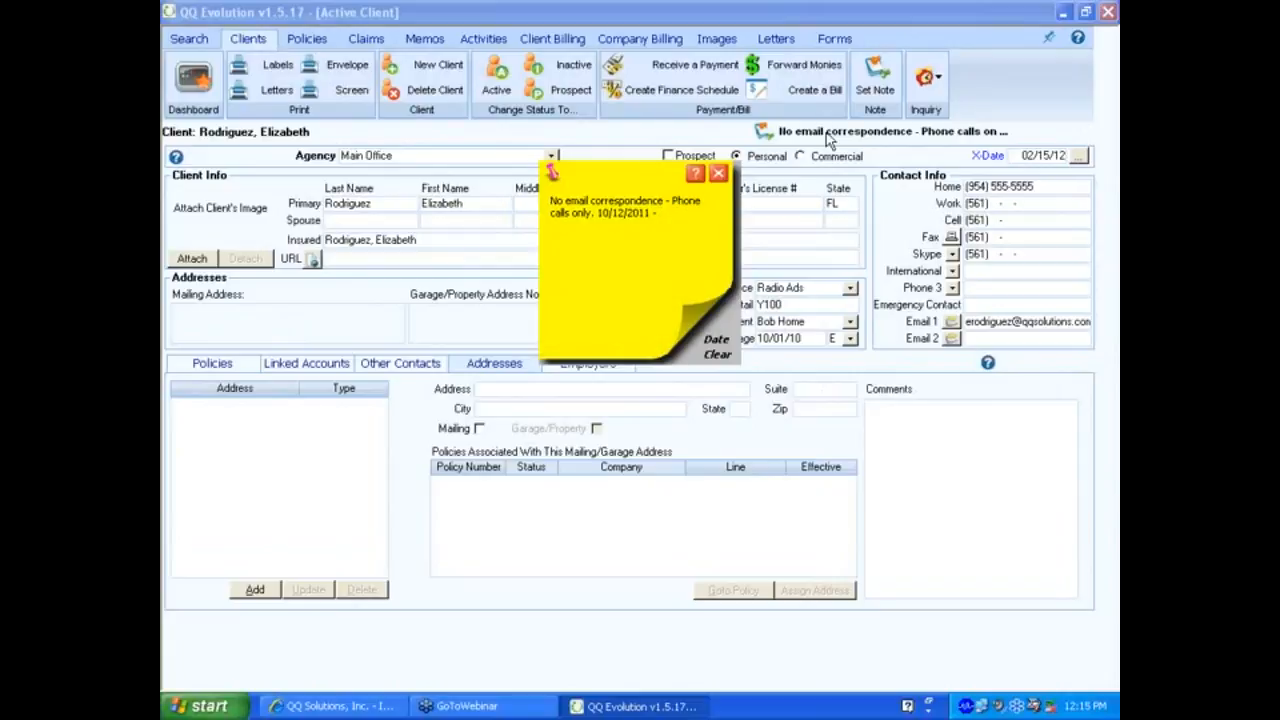
Clear the phone-only note text, confirm with Yes, and close the empty note.
click(717, 354)
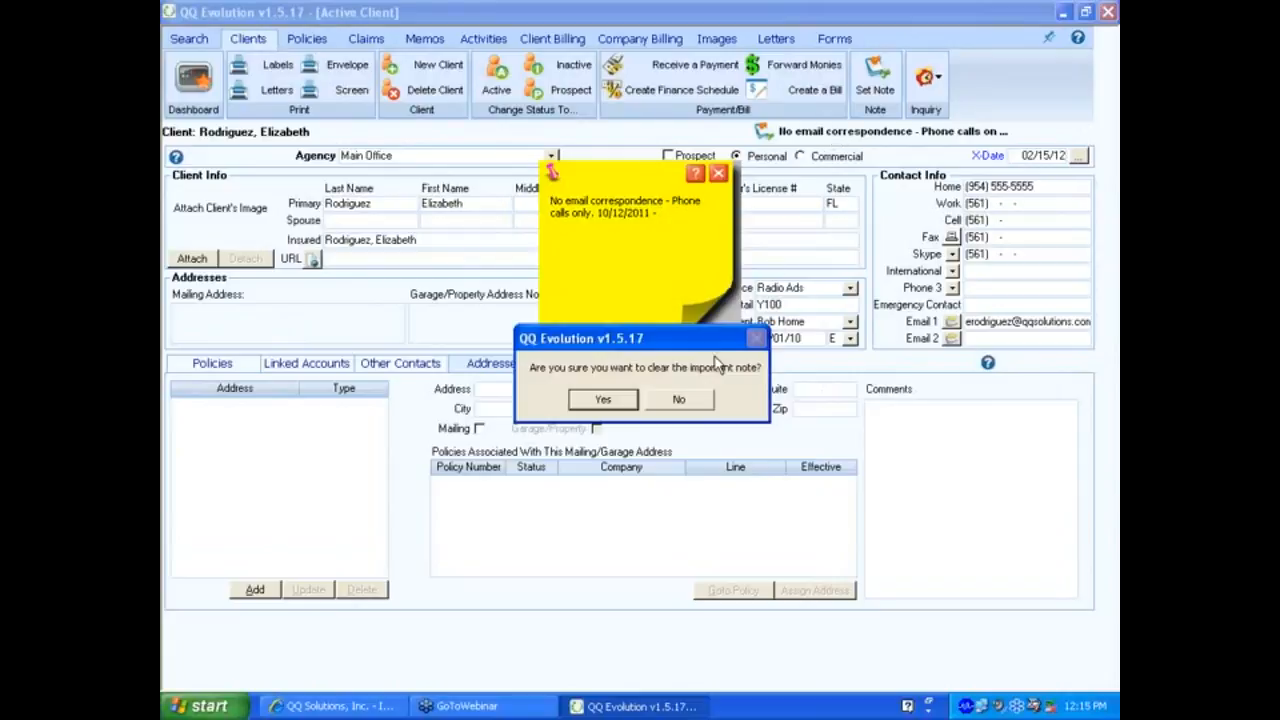
click(604, 401)
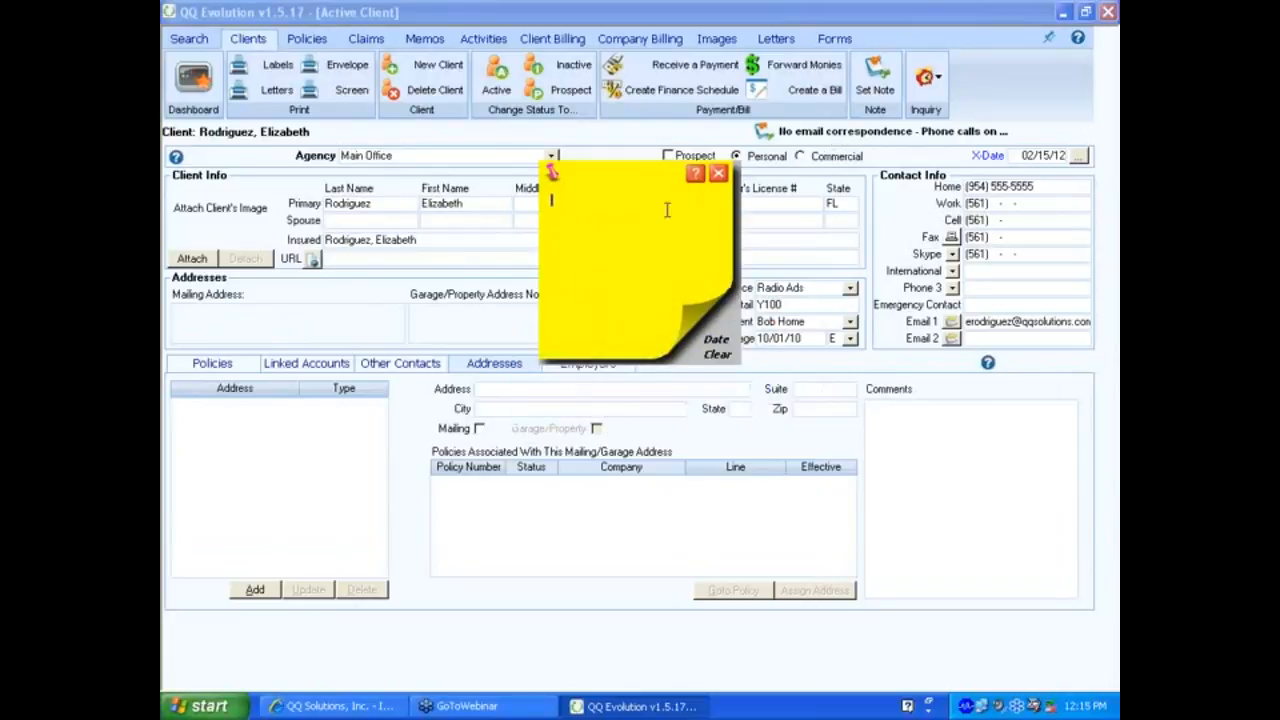
click(718, 175)
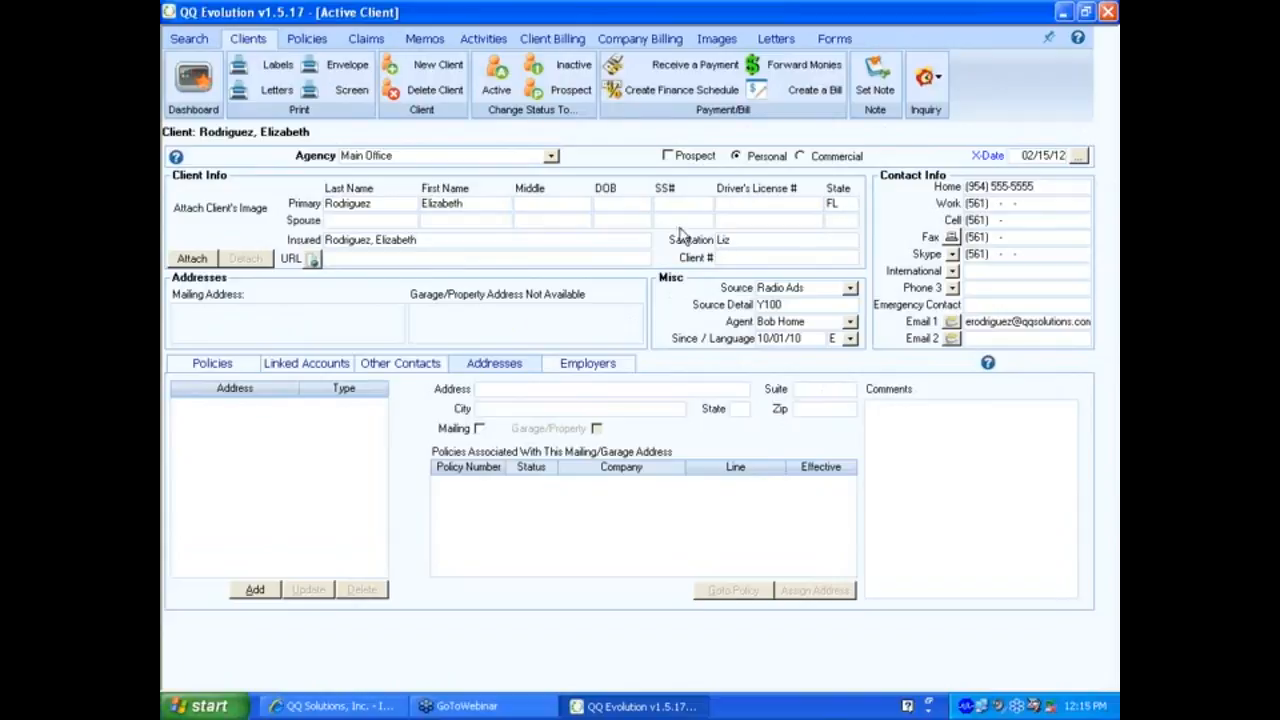
Move from the Policies tab to the empty Linked Accounts tab and open the Linked Accounts dialog.
click(212, 363)
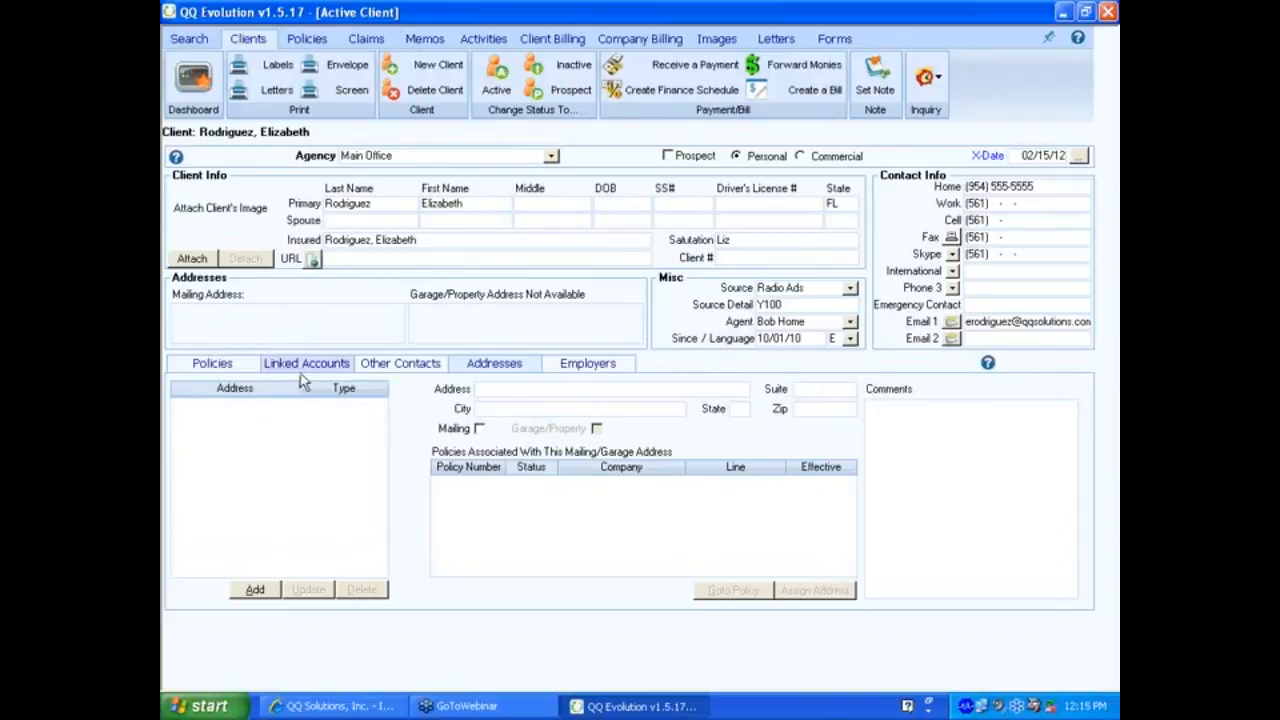
click(212, 365)
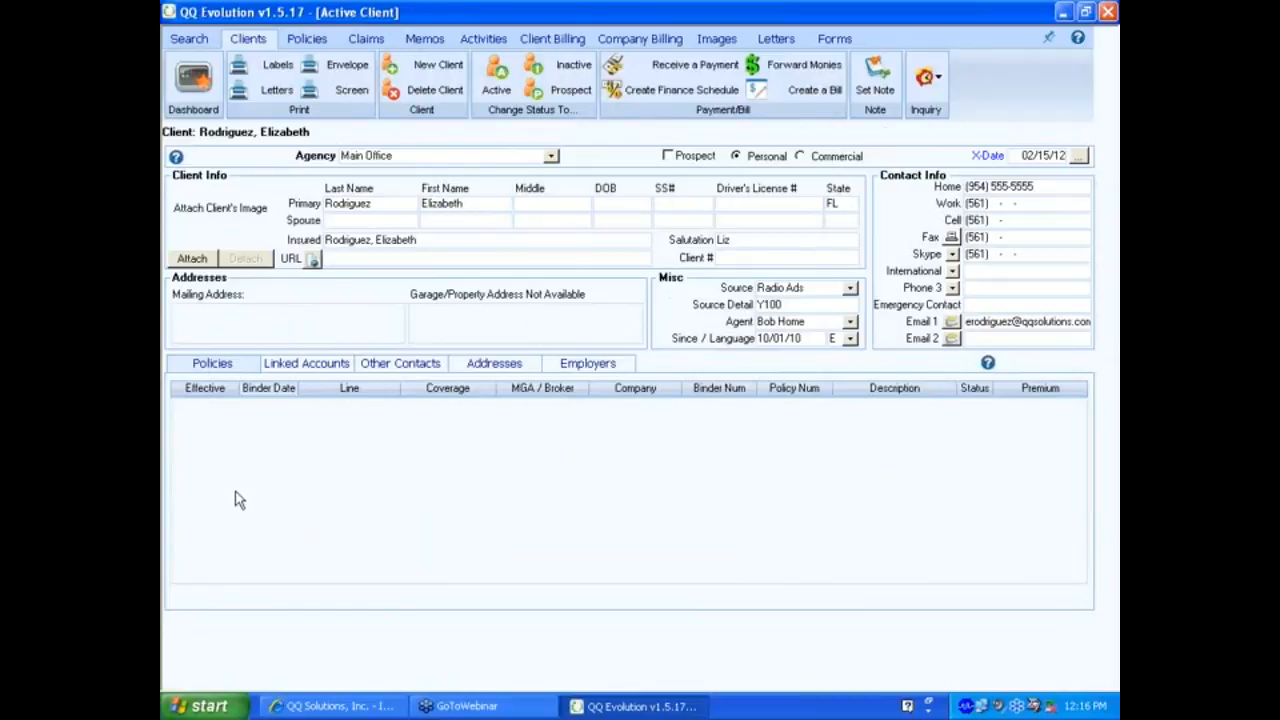
click(296, 367)
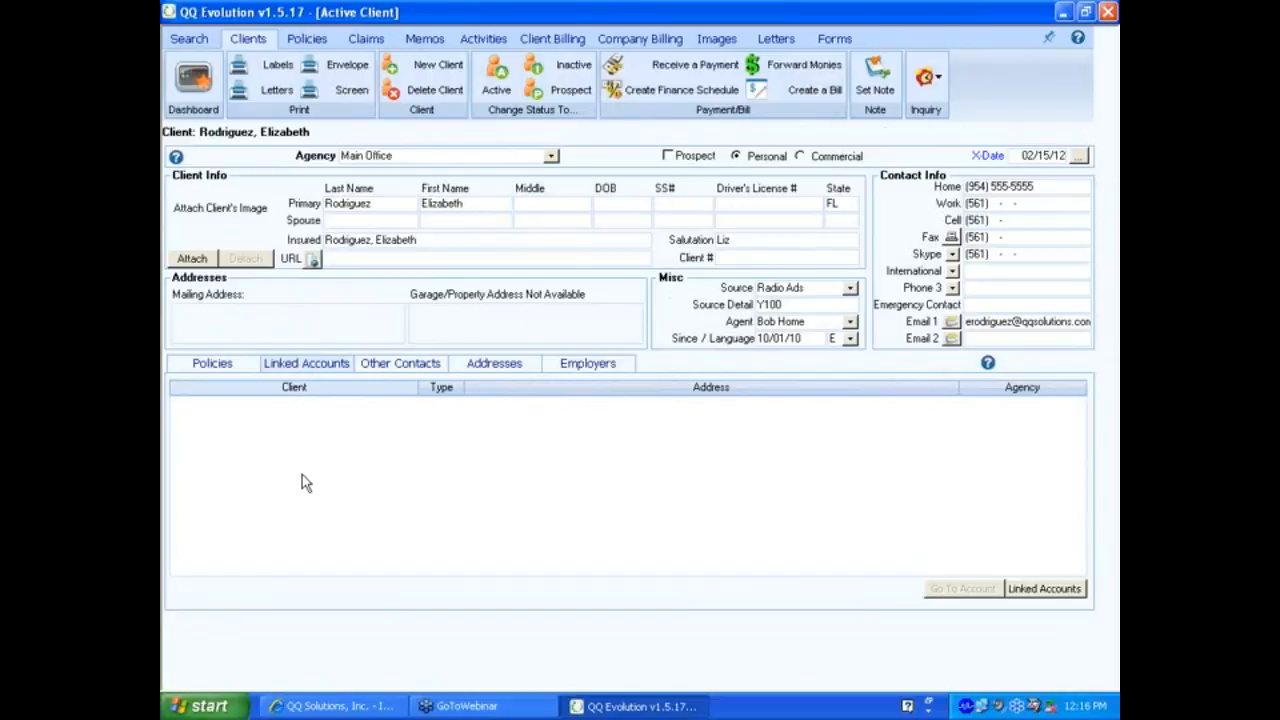
click(1046, 590)
click(1045, 590)
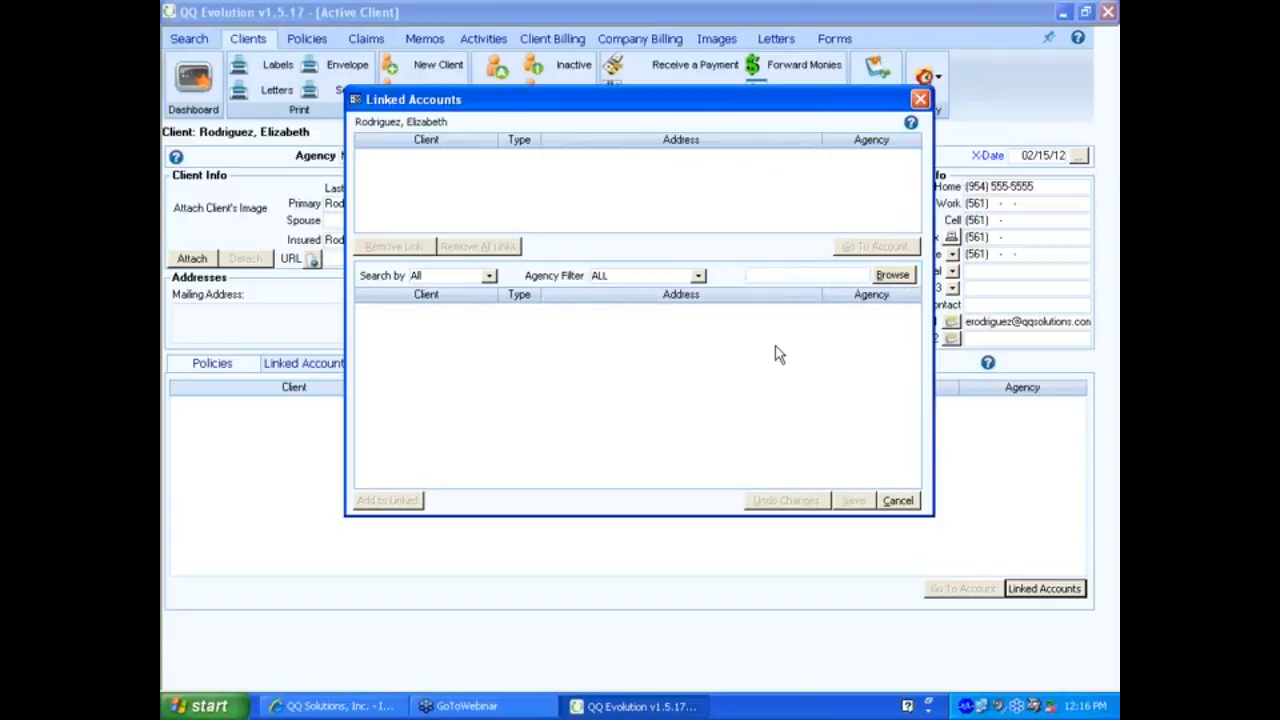
Browse the full client list and add the first client to the linked accounts.
click(760, 275)
click(887, 277)
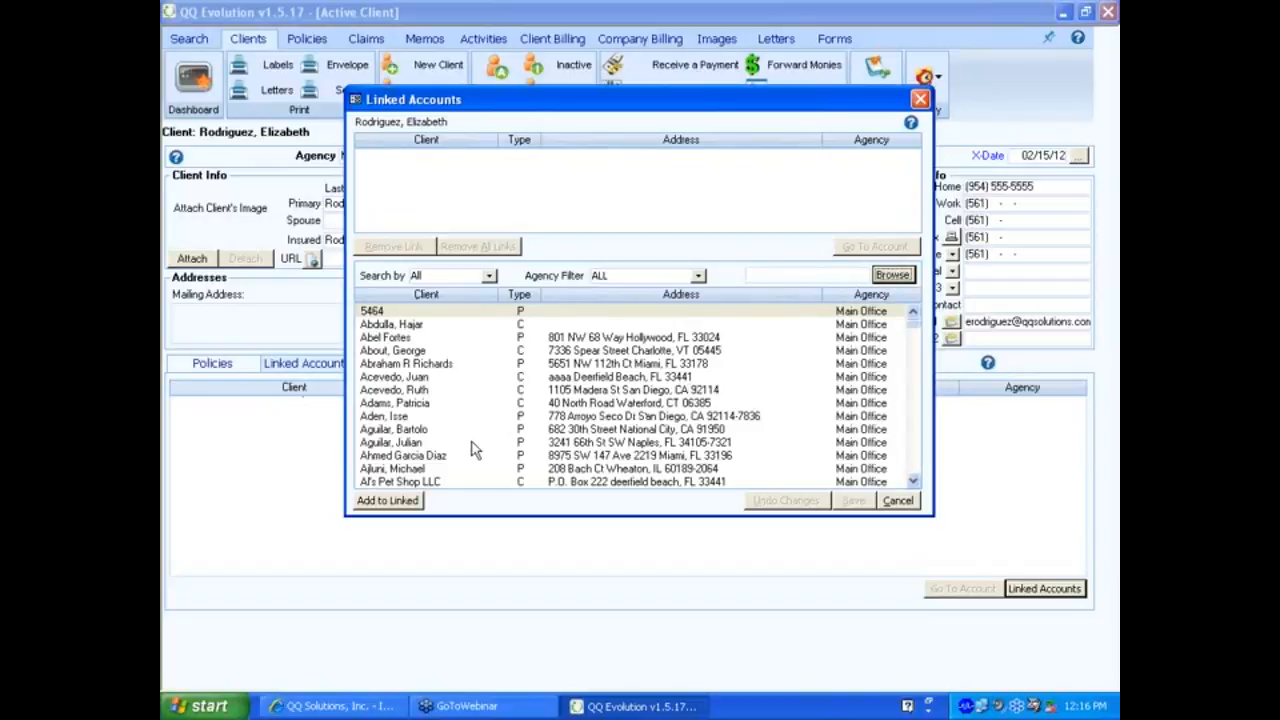
click(911, 470)
click(911, 470)
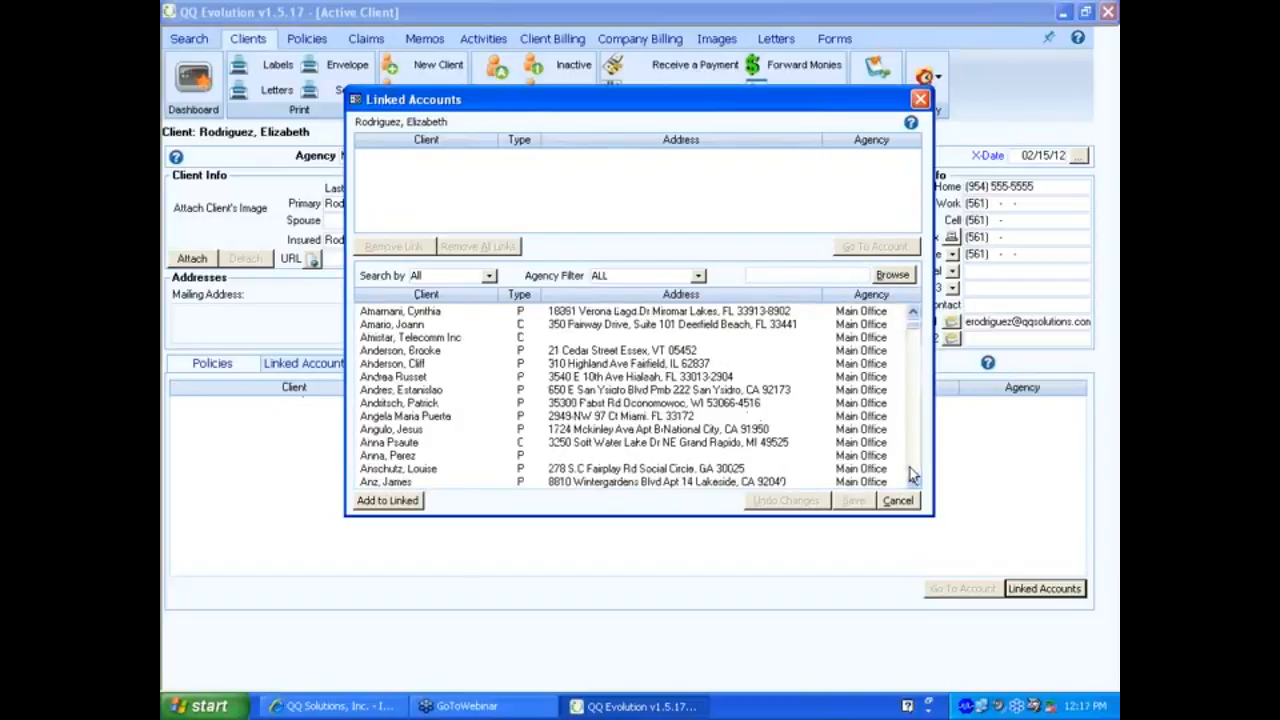
click(415, 391)
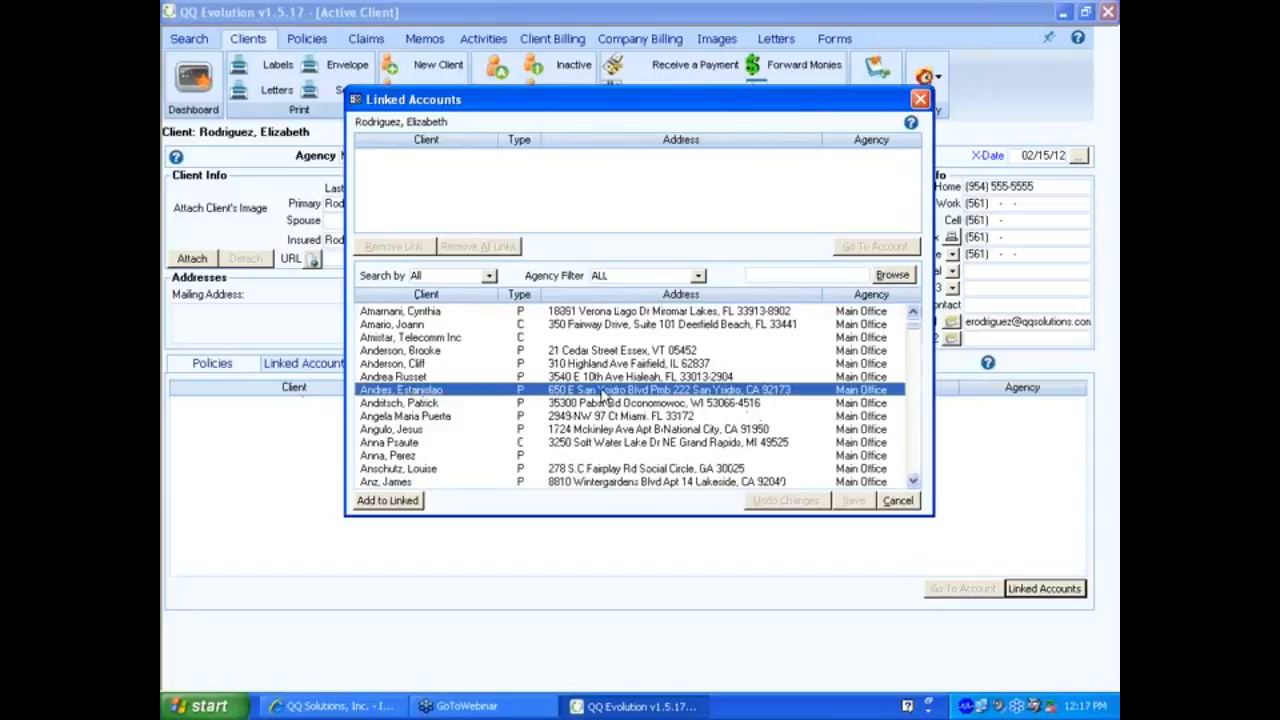
click(386, 500)
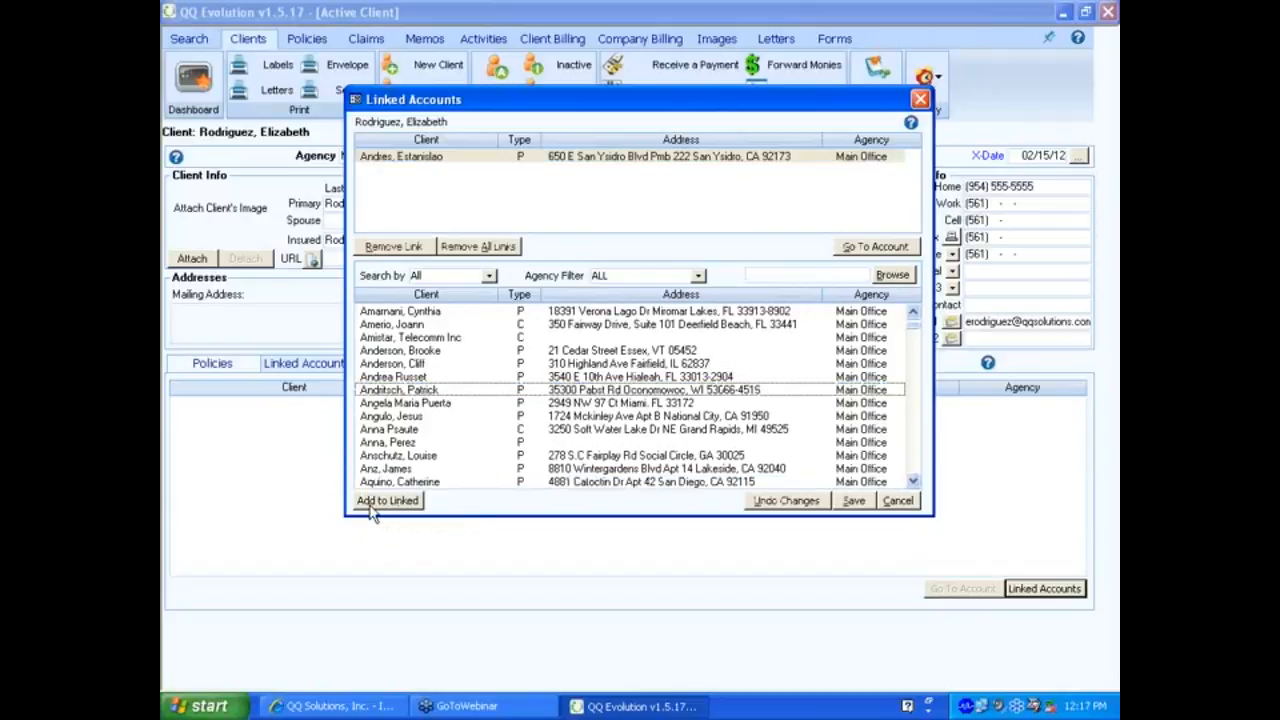
Add a second and third client to the linked list, then save and confirm.
click(403, 158)
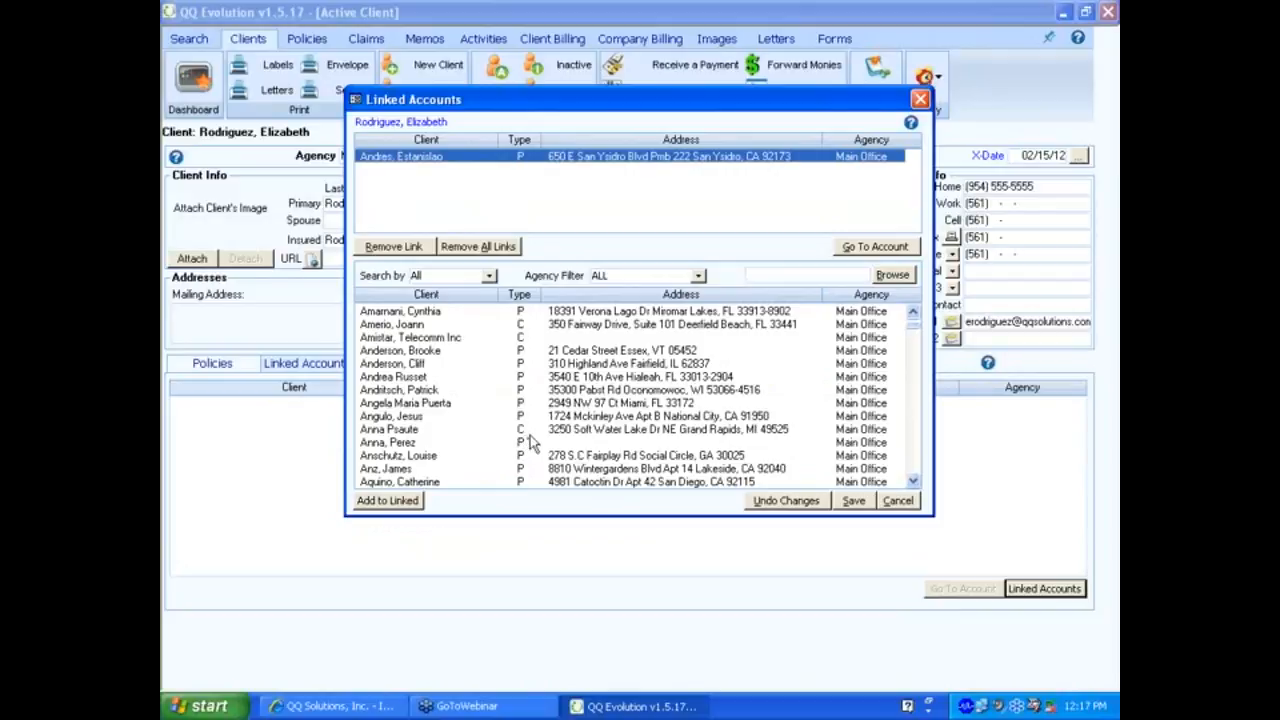
click(423, 405)
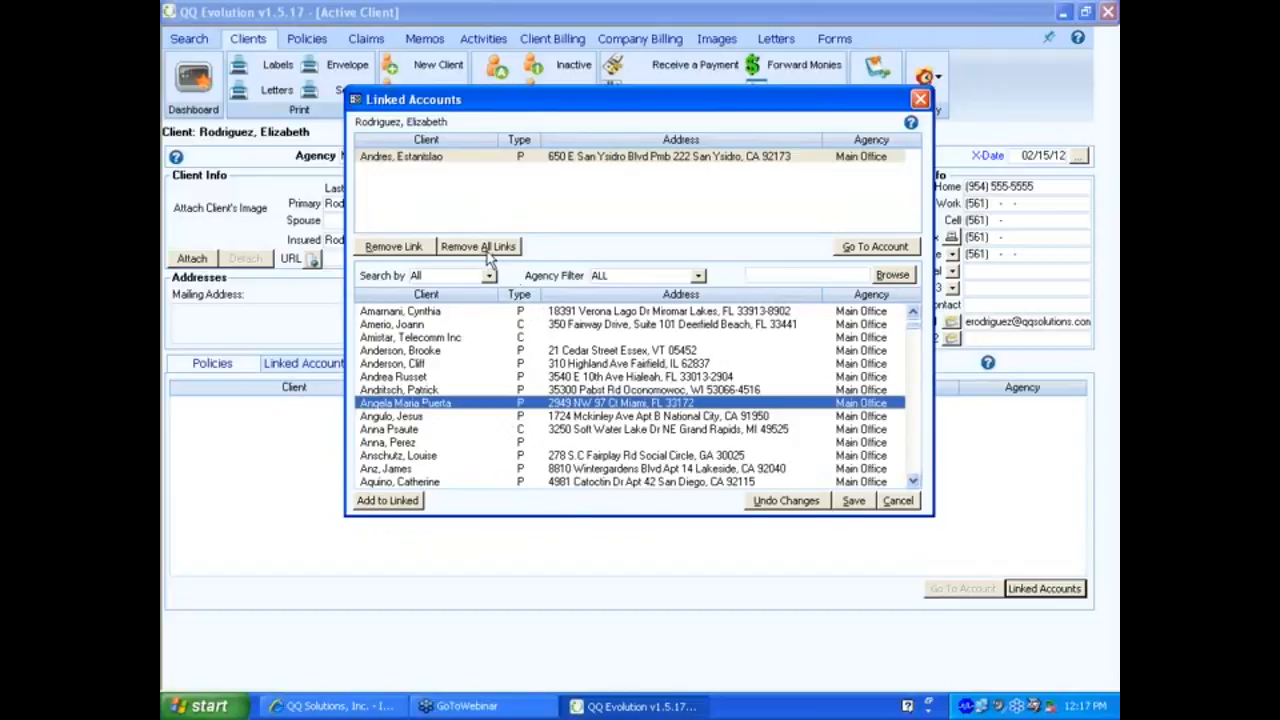
click(400, 500)
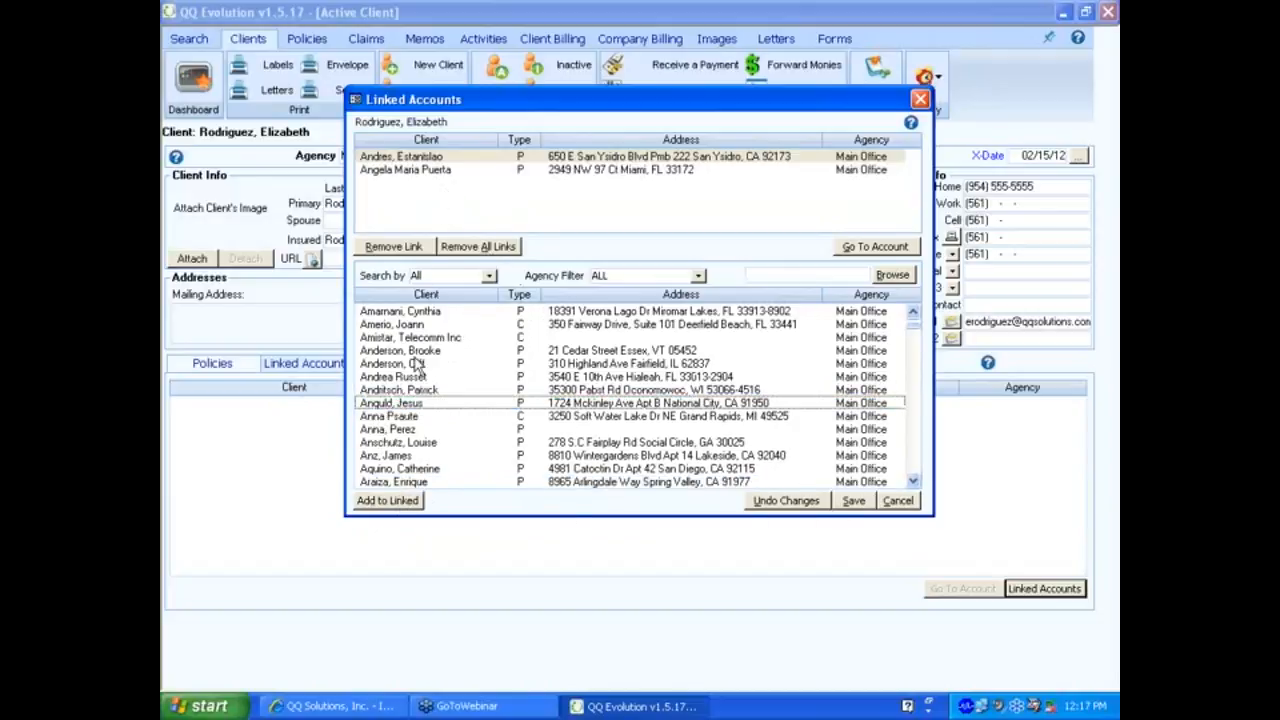
click(396, 429)
click(388, 500)
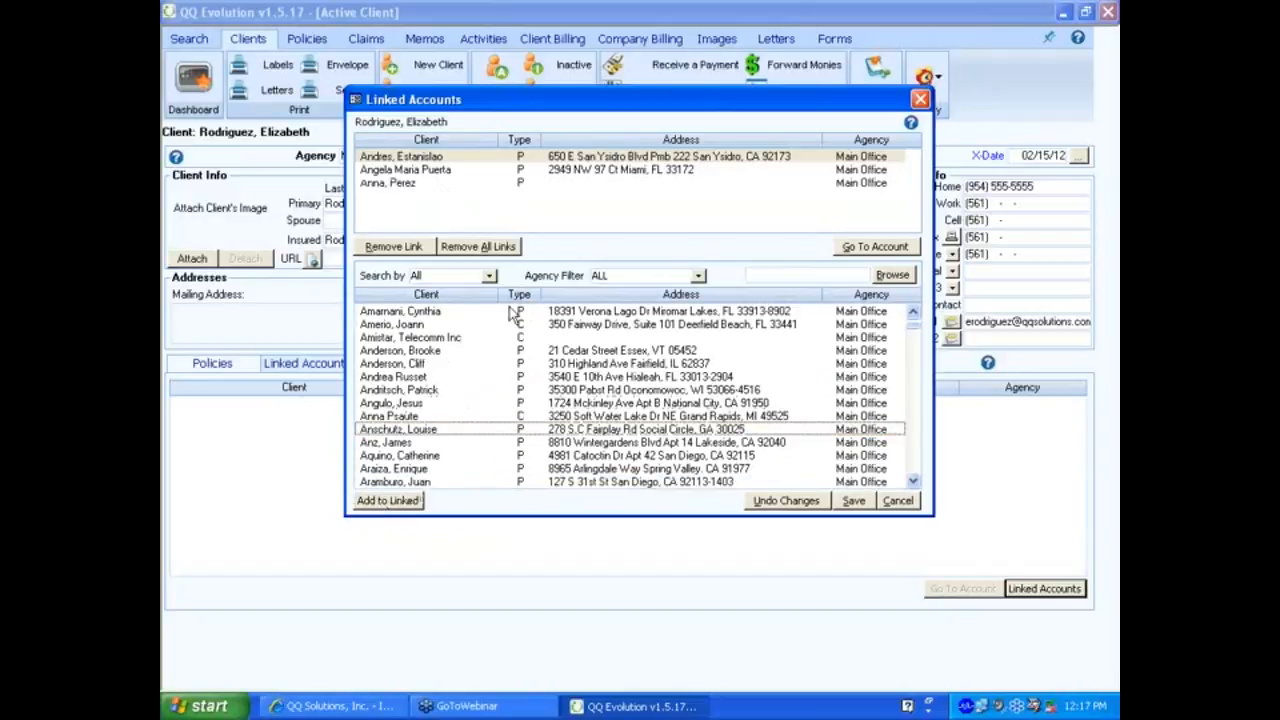
click(853, 501)
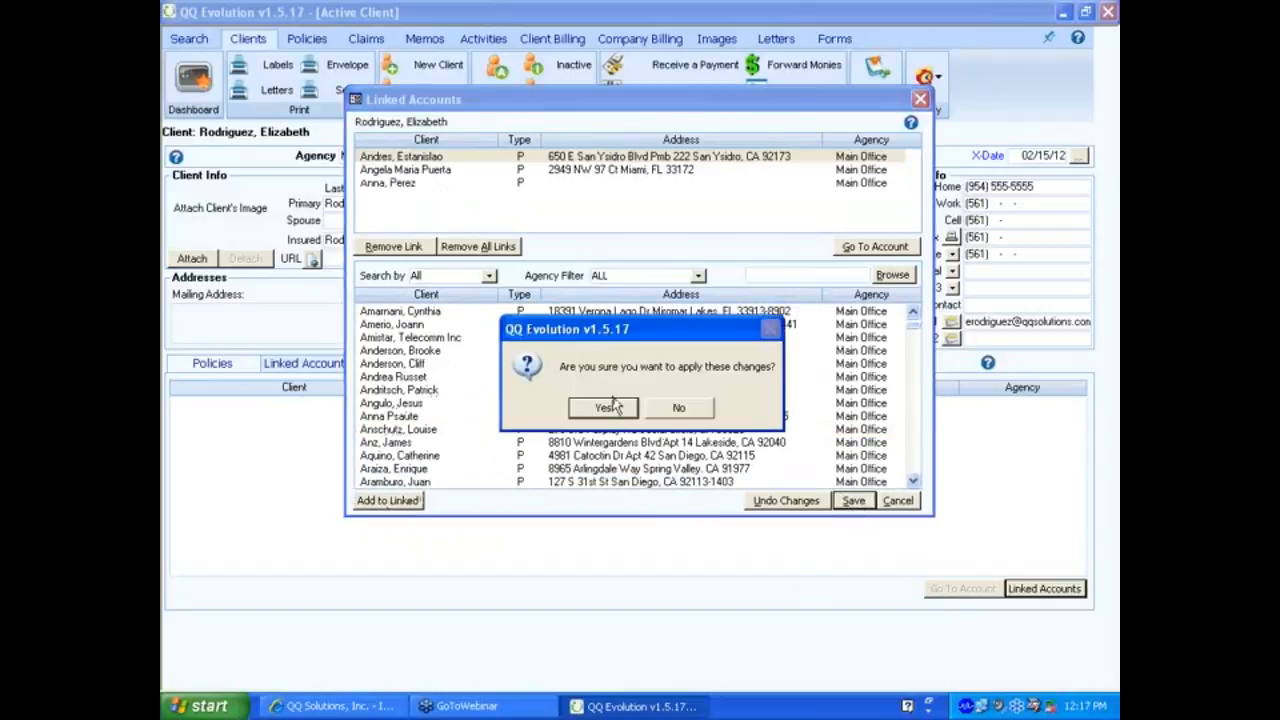
click(604, 408)
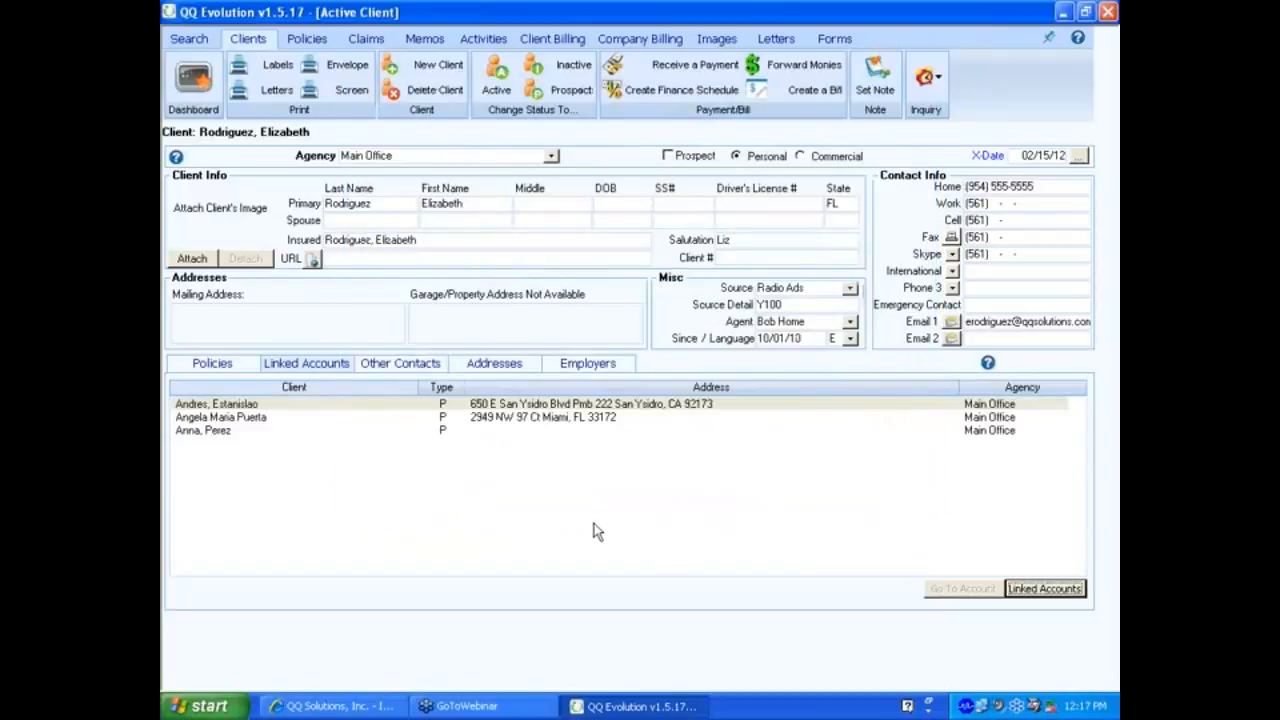
Open a linked client's record, verify it links back, and return via Go To Account.
click(258, 419)
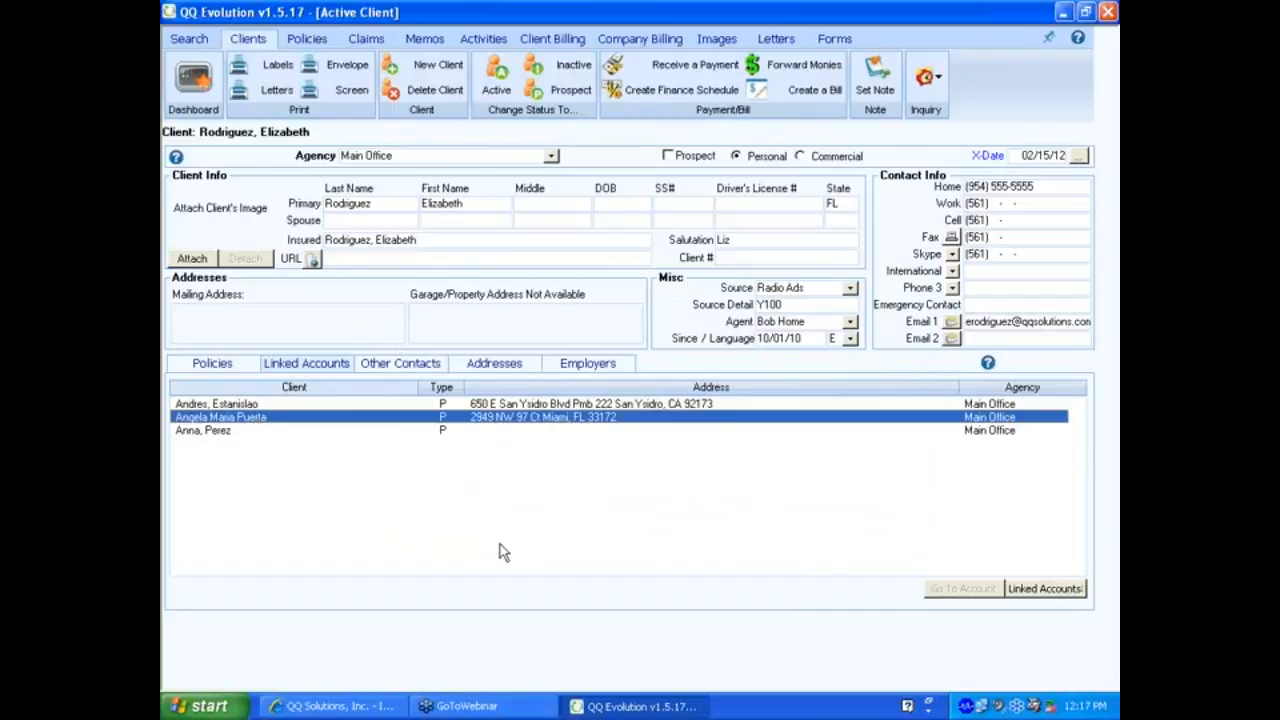
double_click(512, 424)
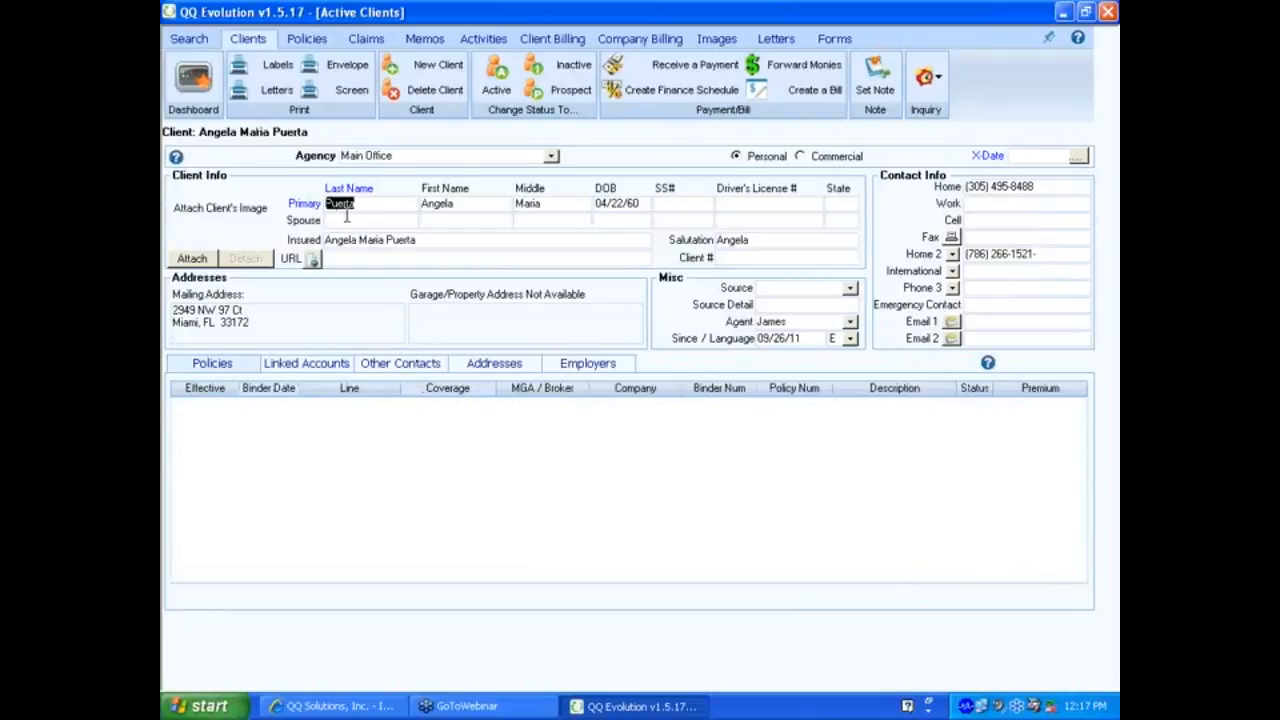
click(312, 364)
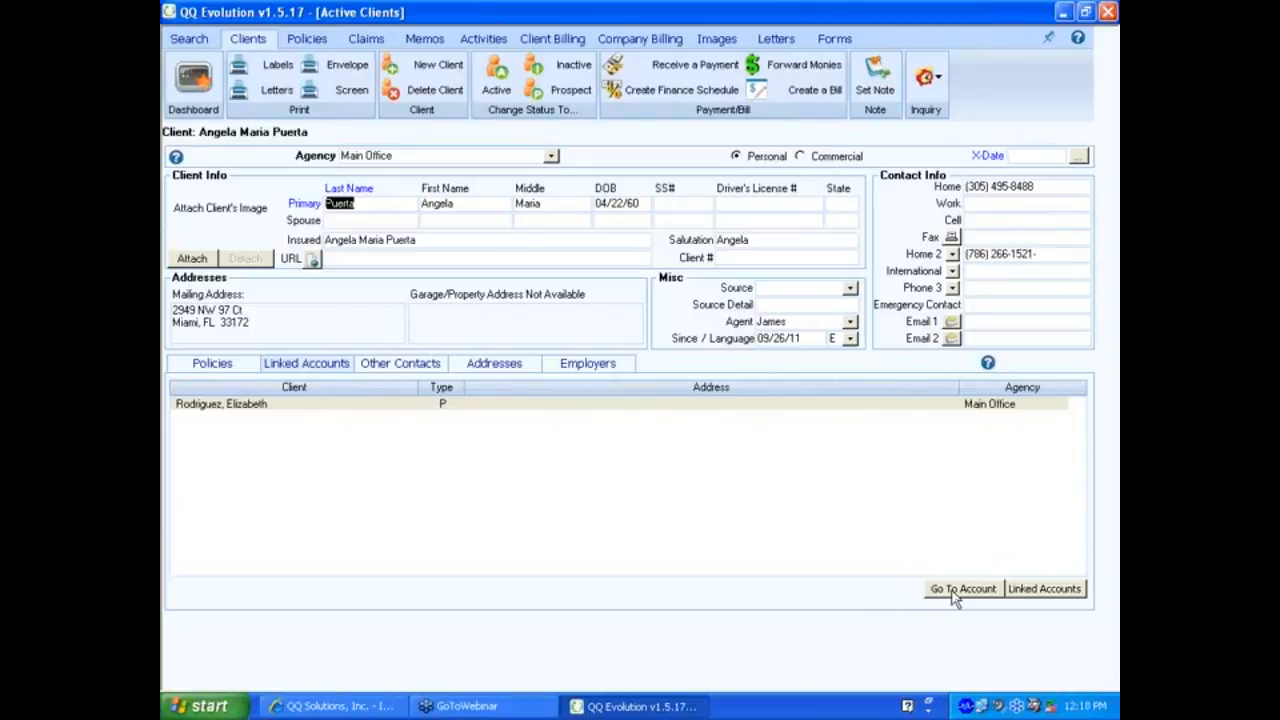
click(510, 404)
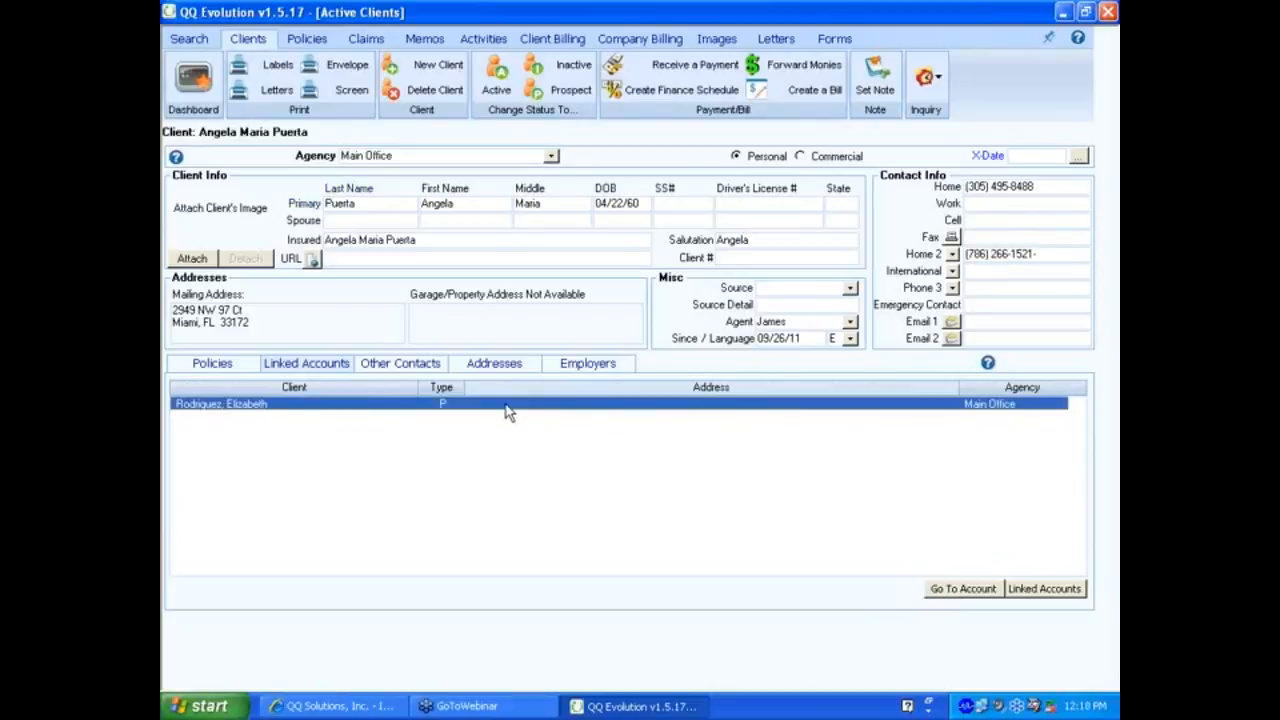
click(963, 588)
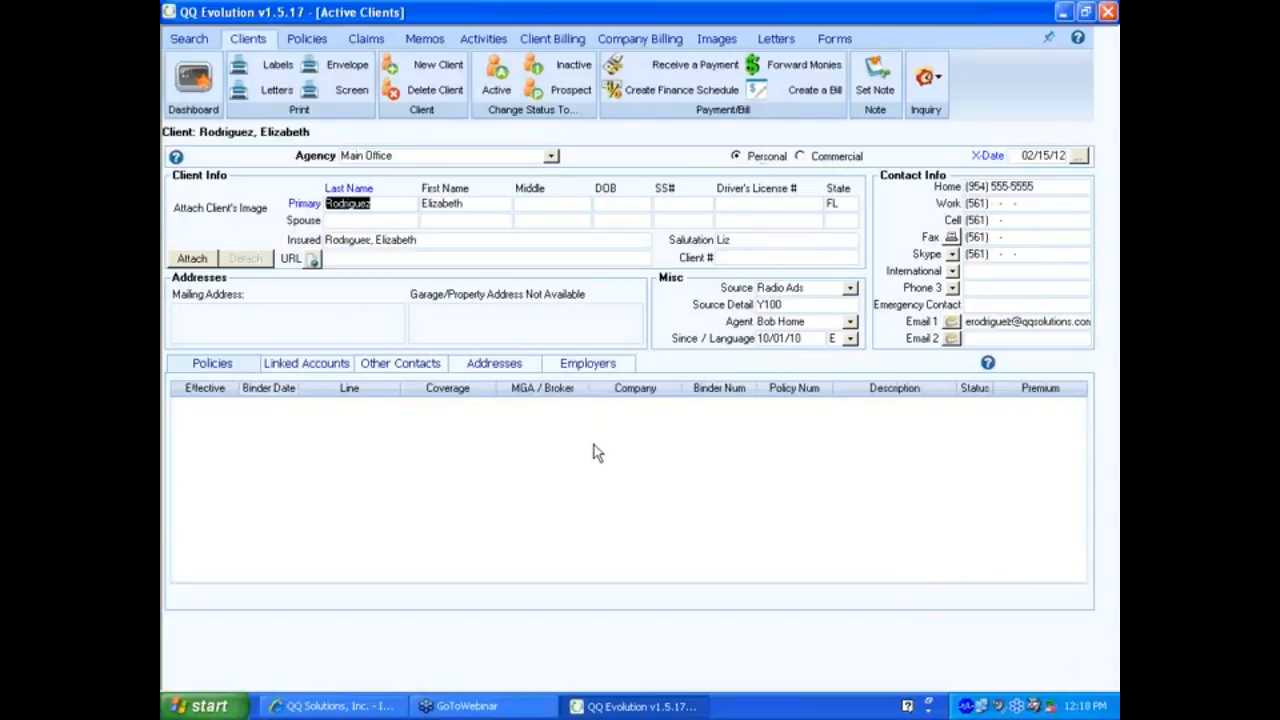
Remove all three linked clients from Linked Accounts, save the change, then show Other Contacts.
click(312, 366)
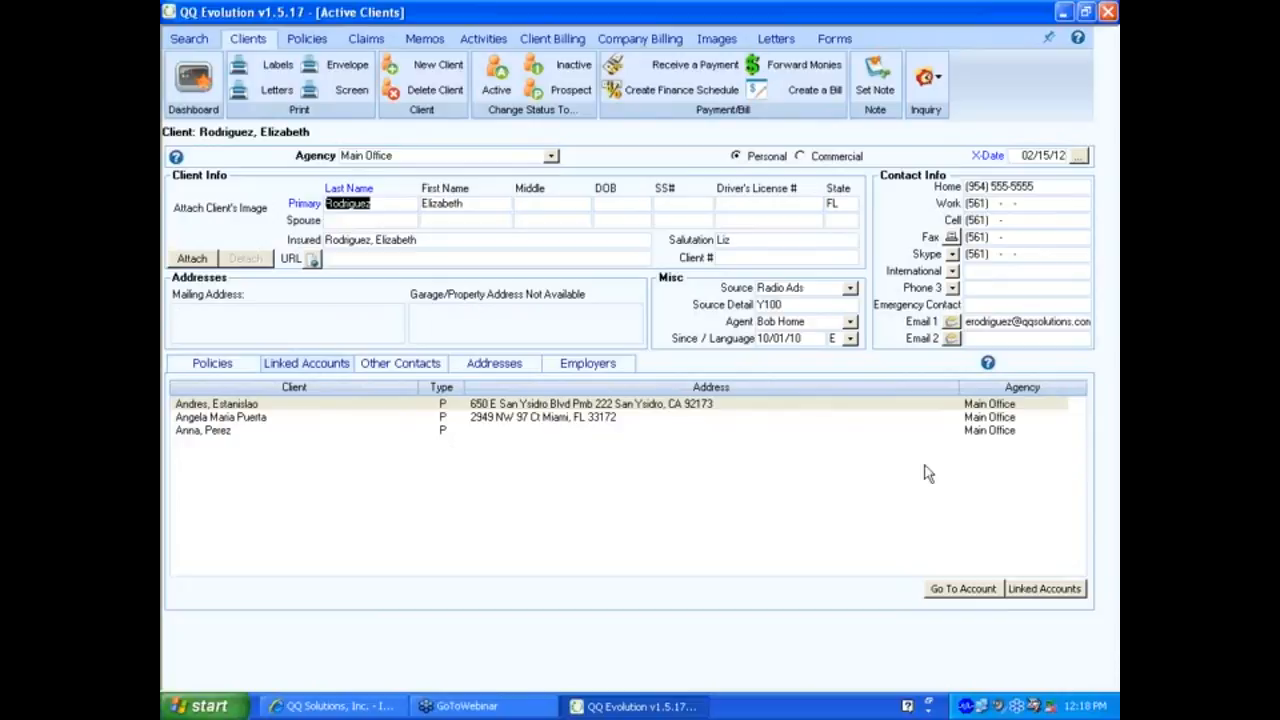
click(1031, 592)
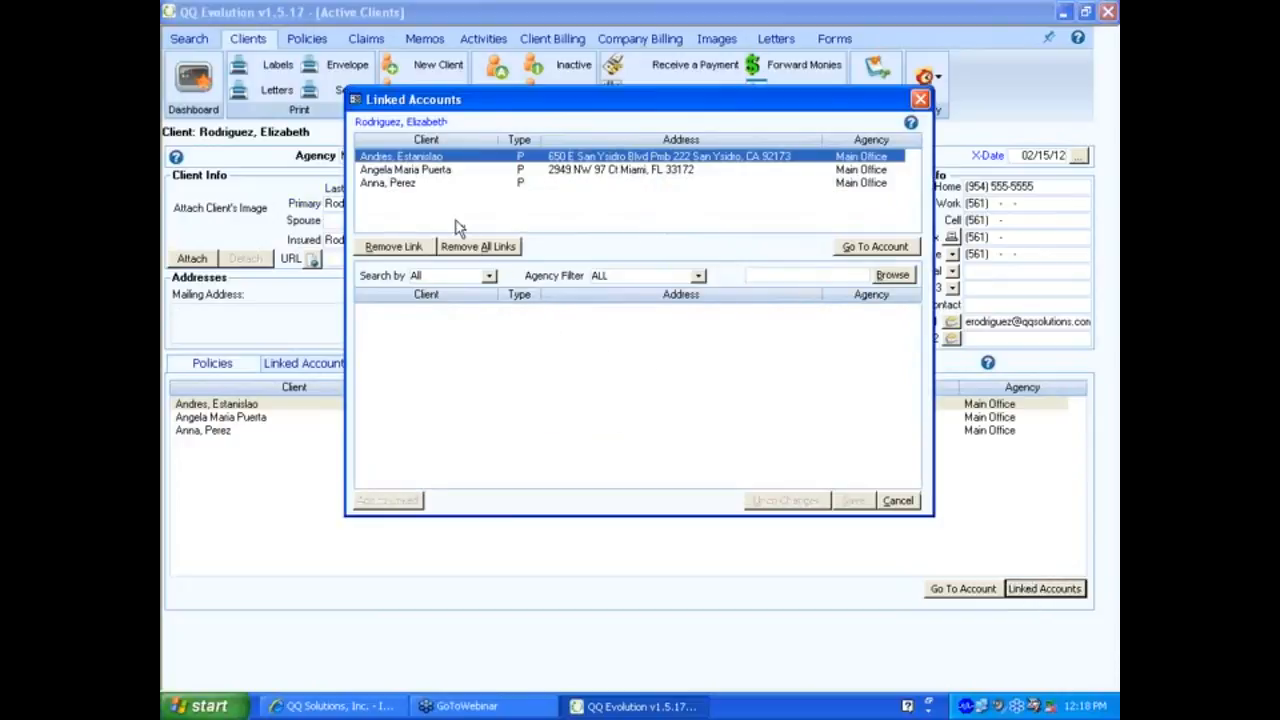
click(430, 172)
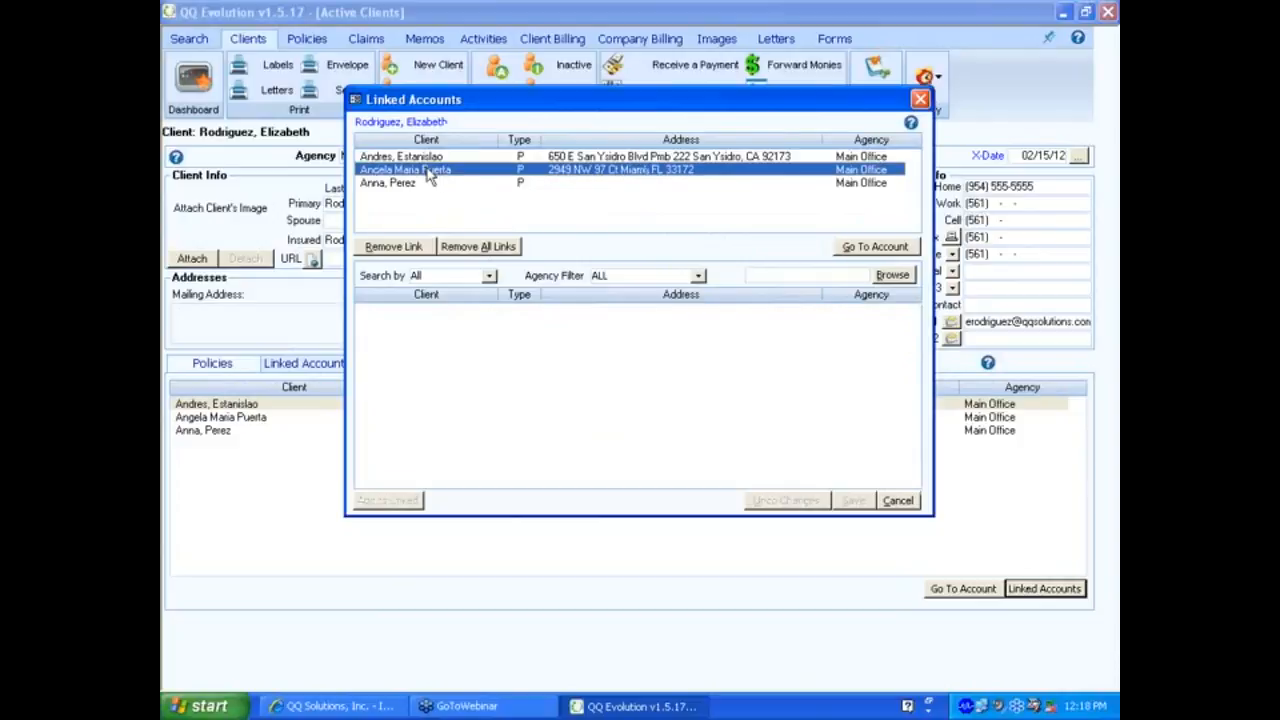
click(489, 249)
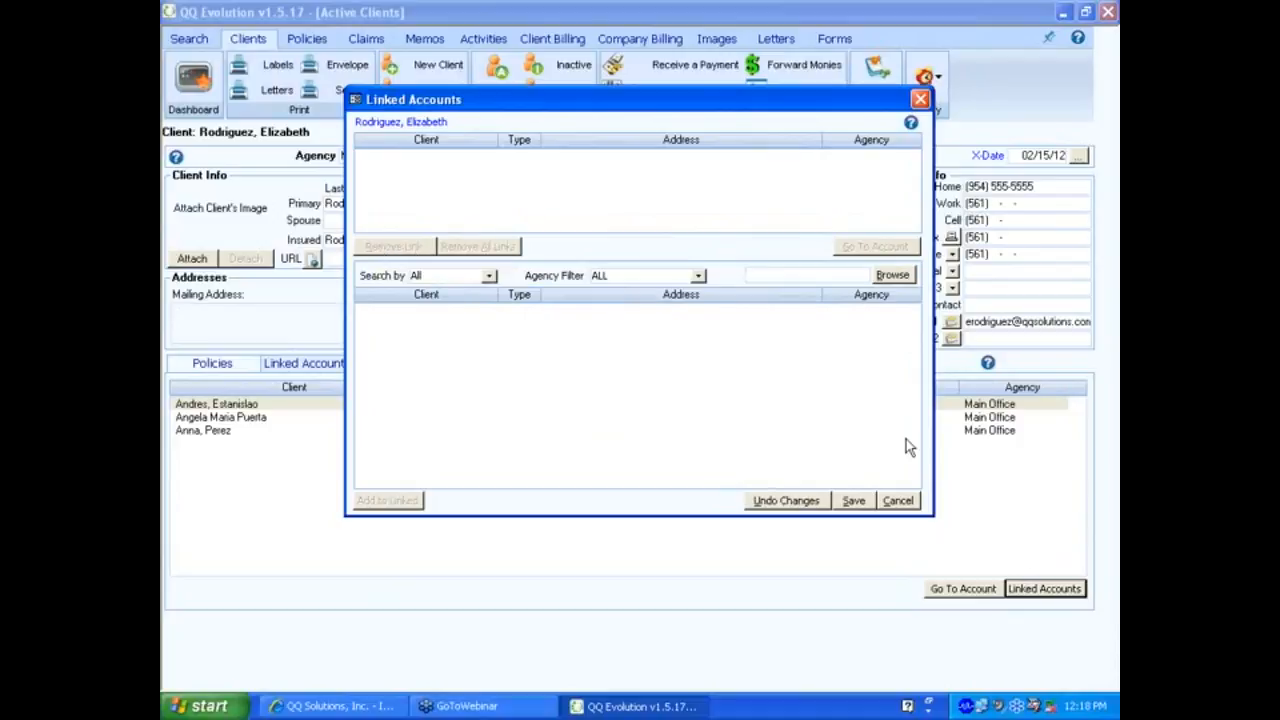
click(853, 500)
click(603, 408)
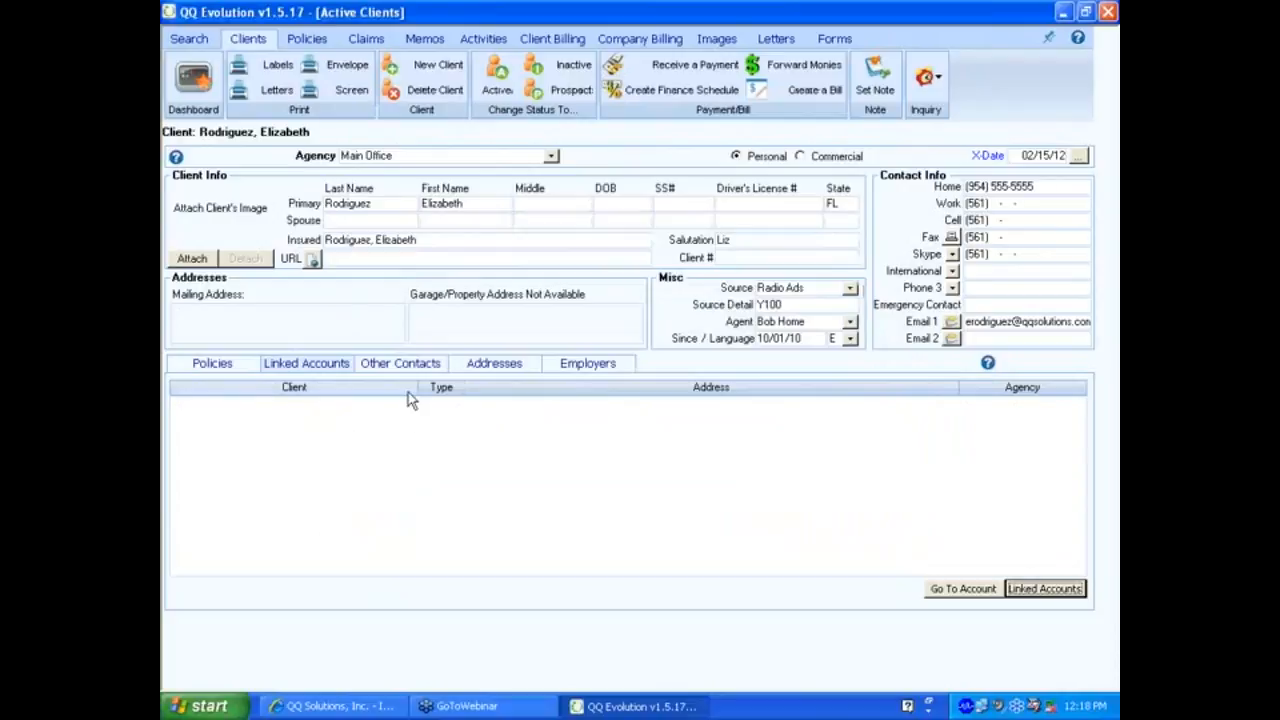
click(404, 366)
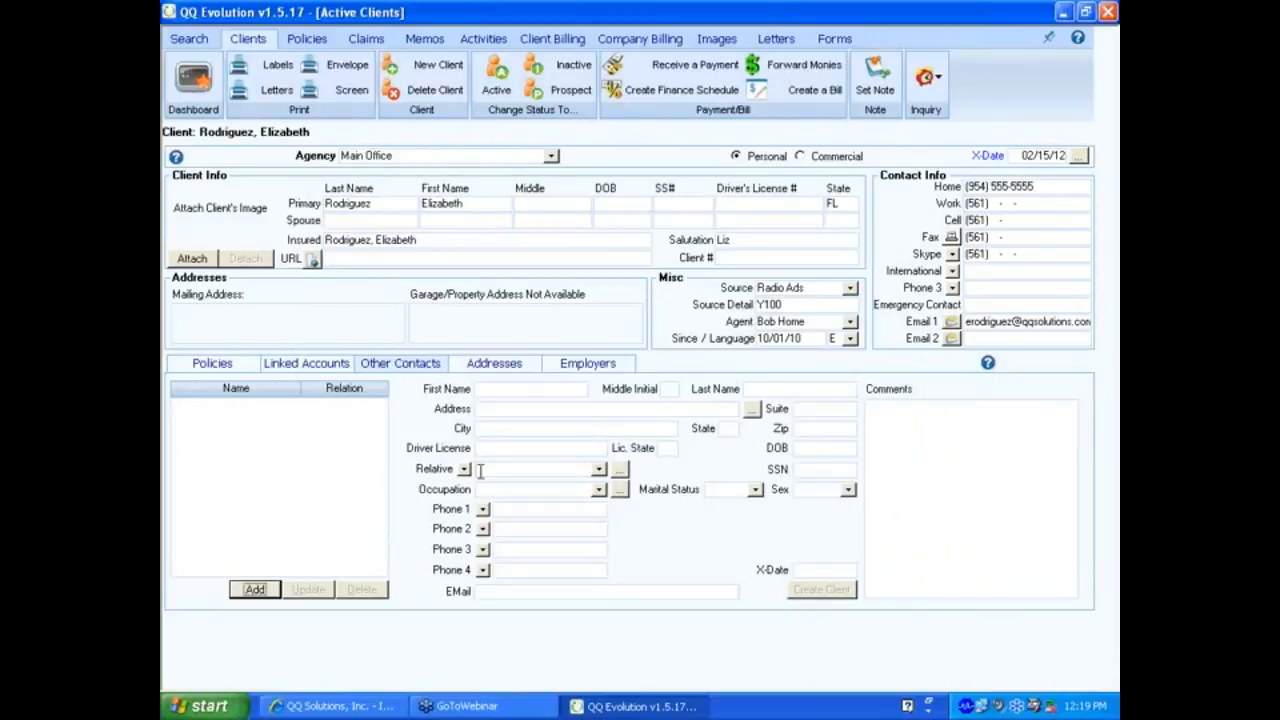
Start a new other contact and enter the contact's first name, last name and street address.
click(486, 390)
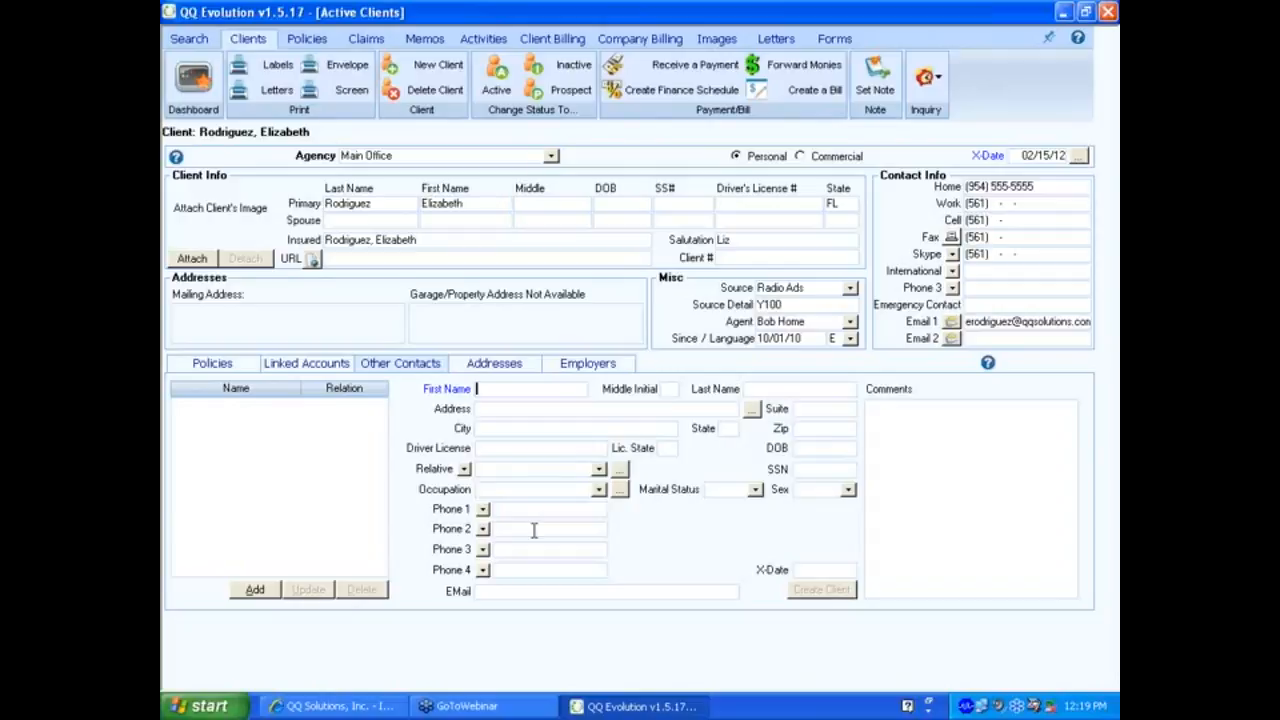
click(257, 591)
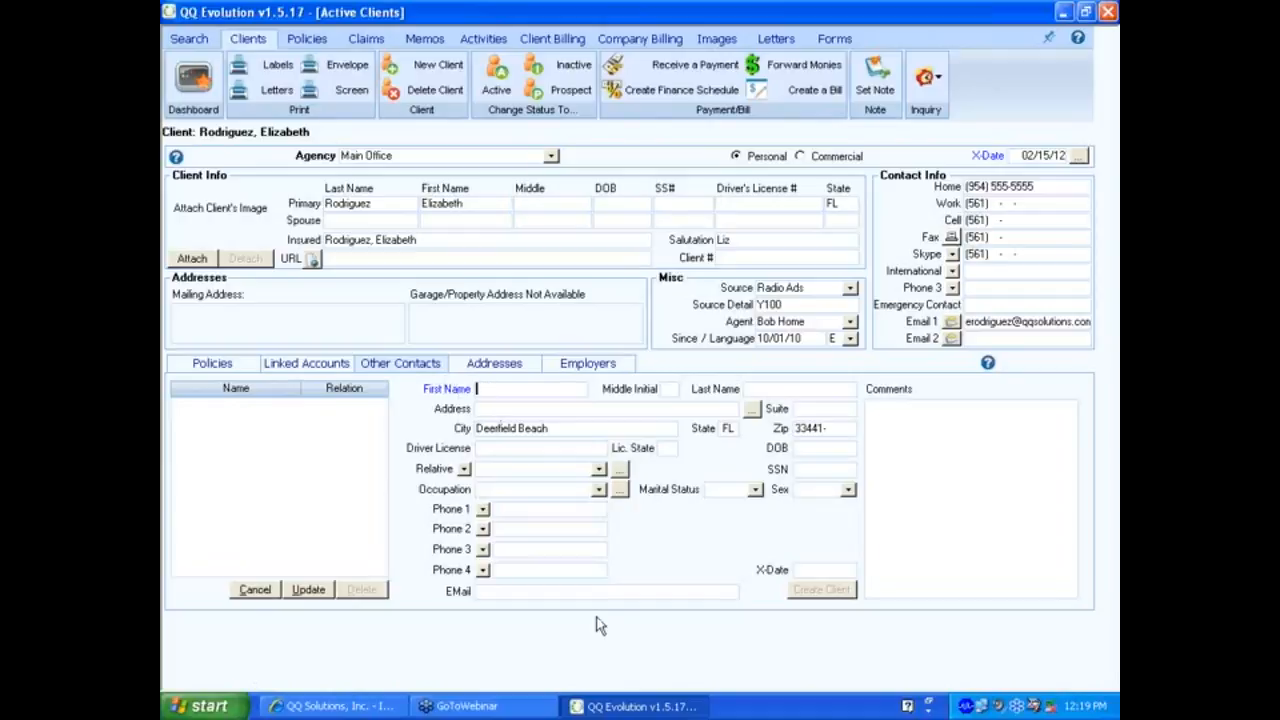
key(BackSpace)
key(Tab)
key(Tab)
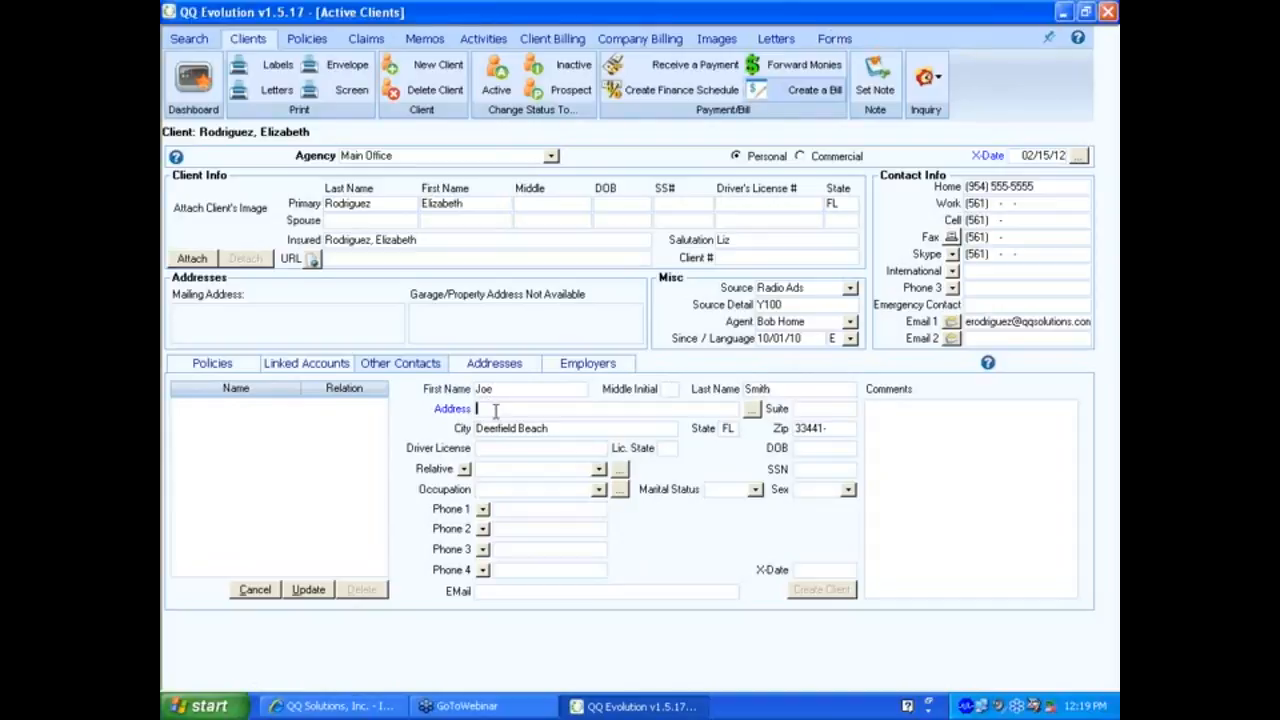
key(Tab)
key(Tab)
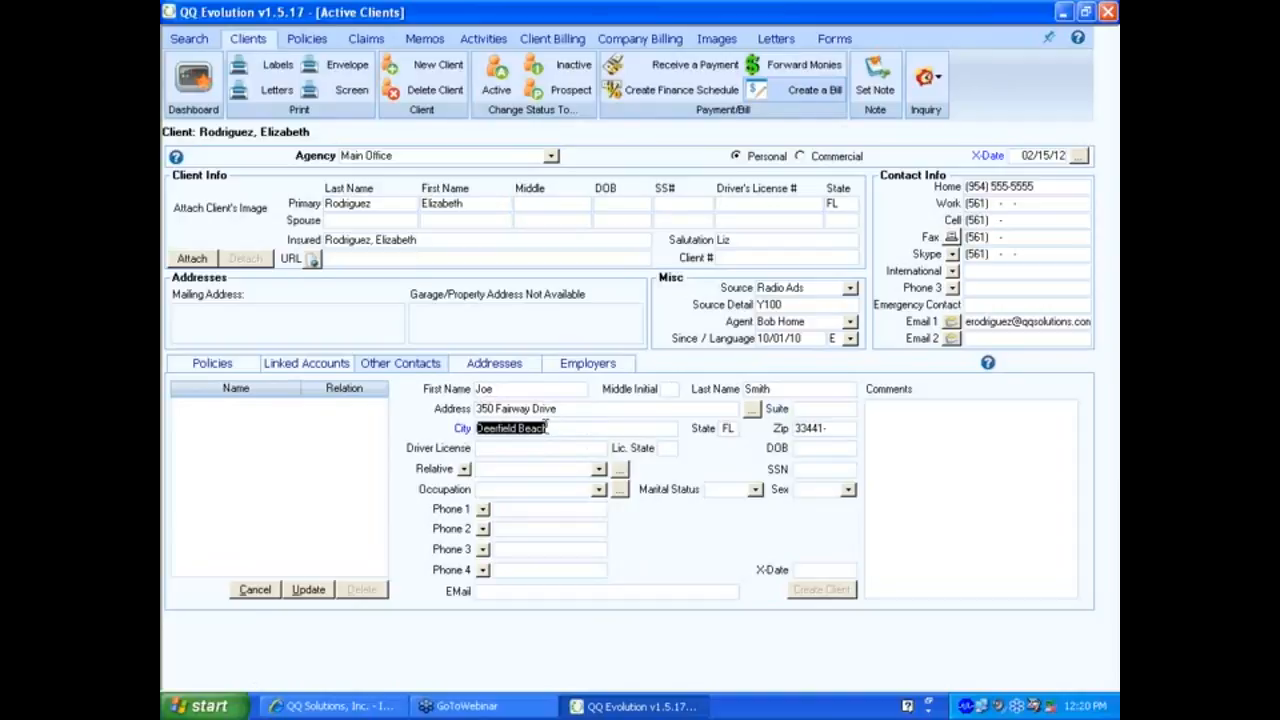
Mark the new contact as a Non-Relative.
click(532, 453)
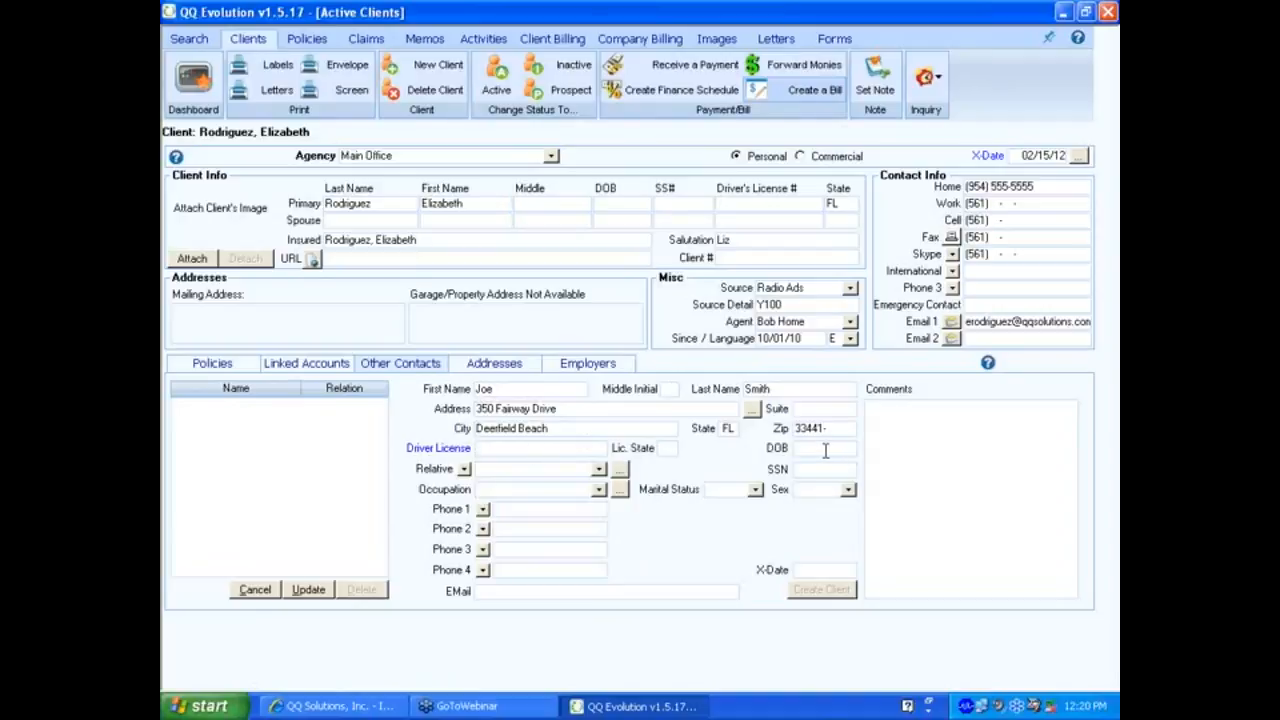
click(465, 470)
click(466, 472)
click(465, 471)
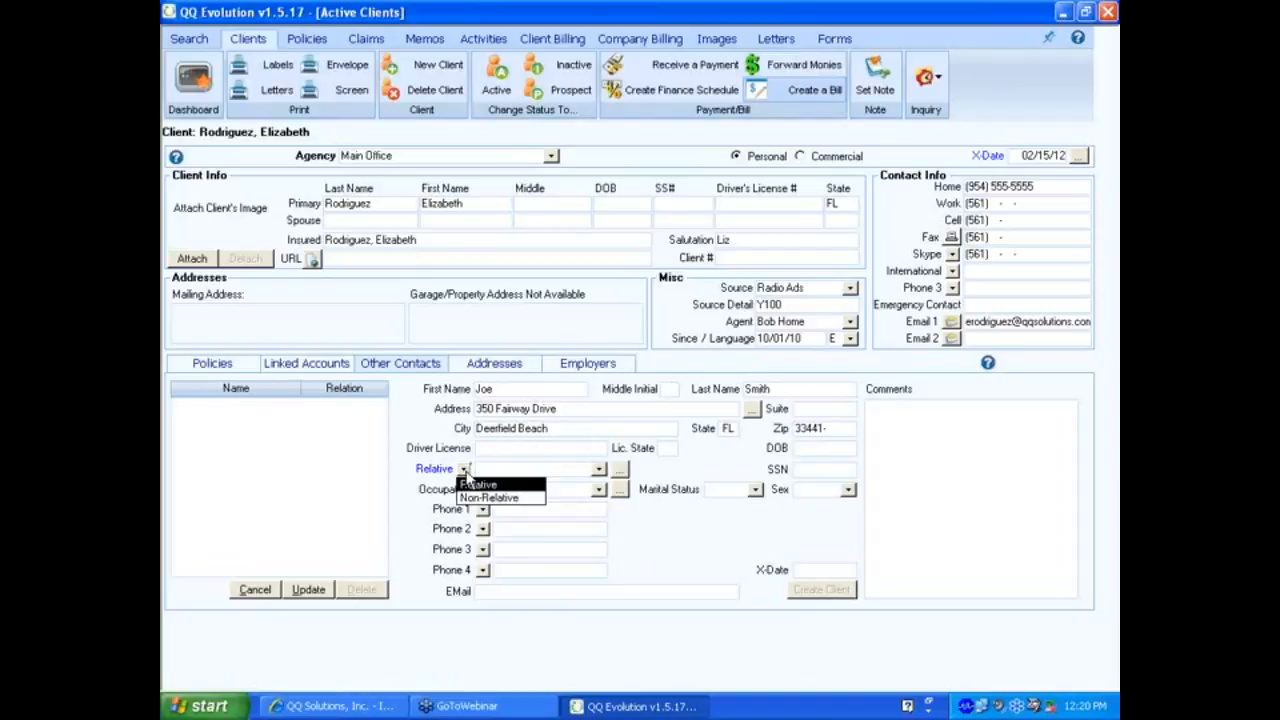
click(467, 498)
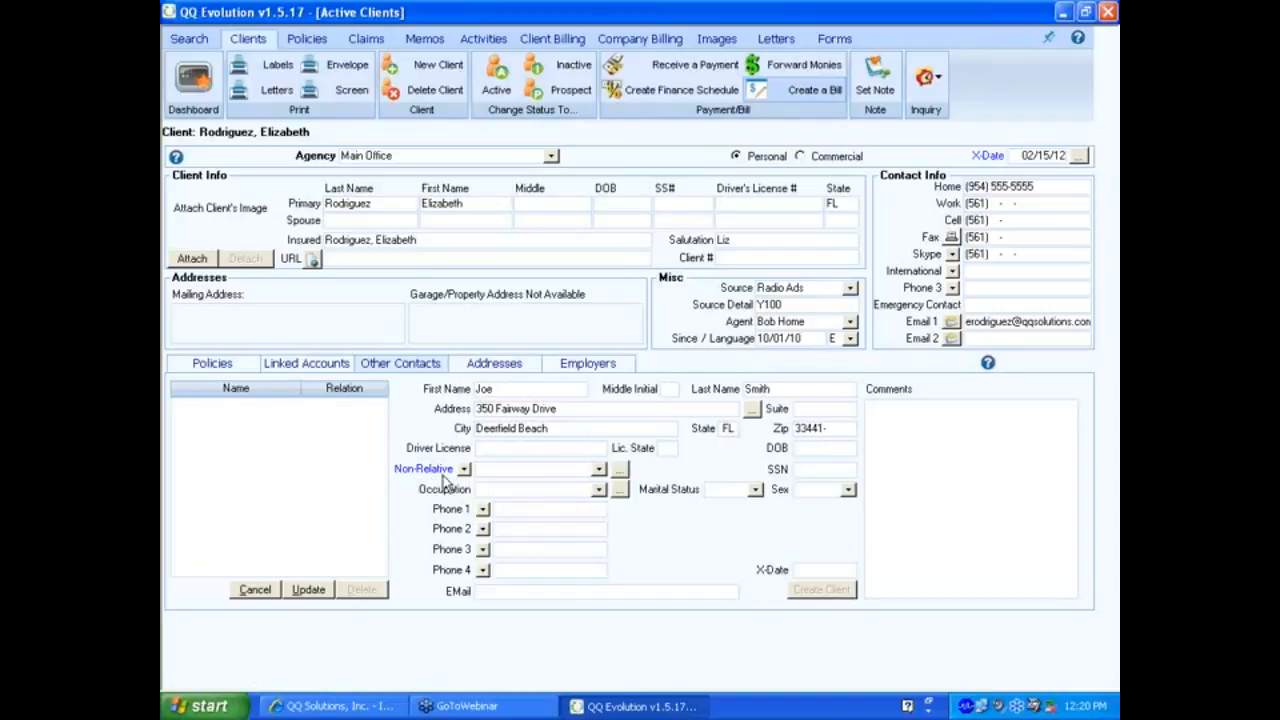
Set the contact's non-relative relation type to Friend.
click(599, 470)
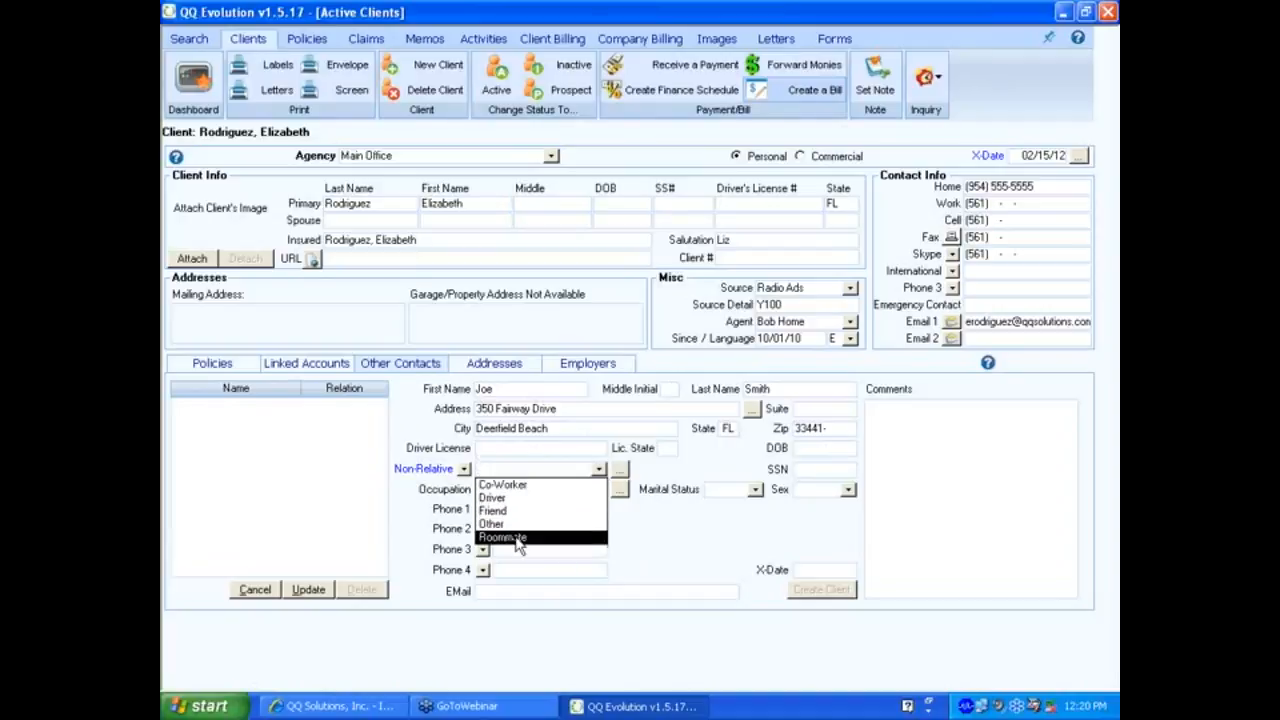
click(598, 472)
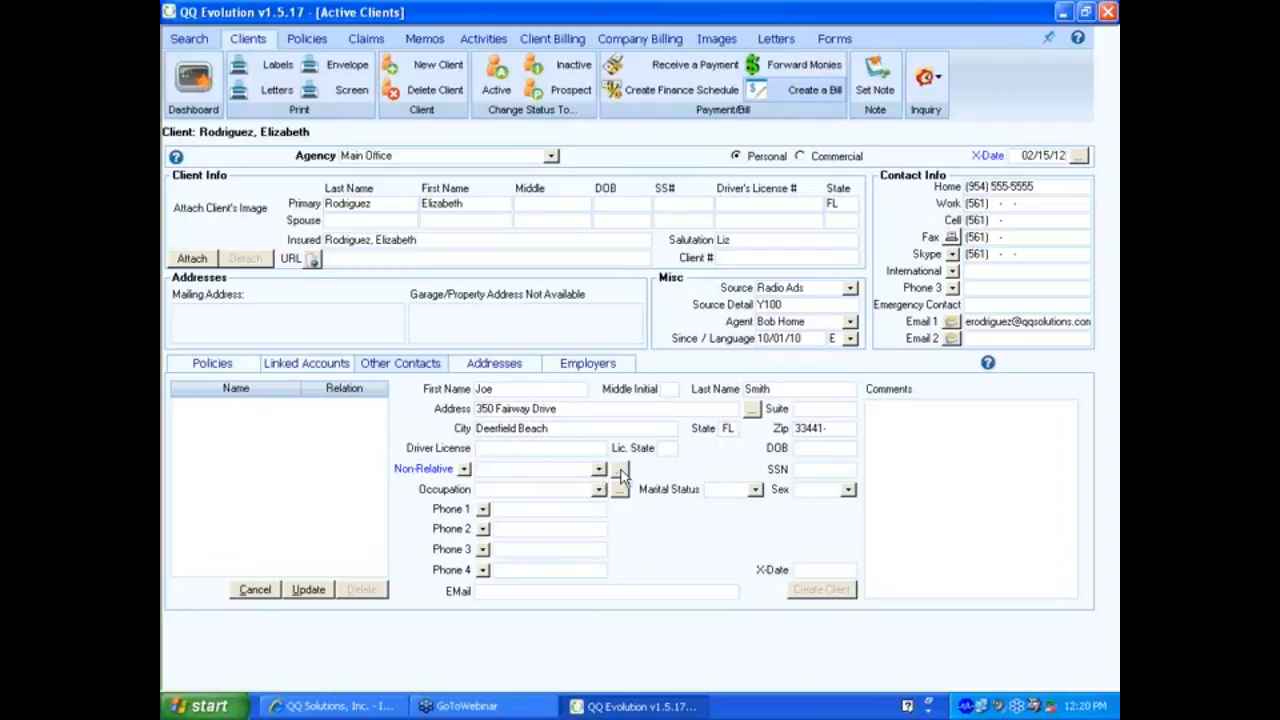
click(598, 470)
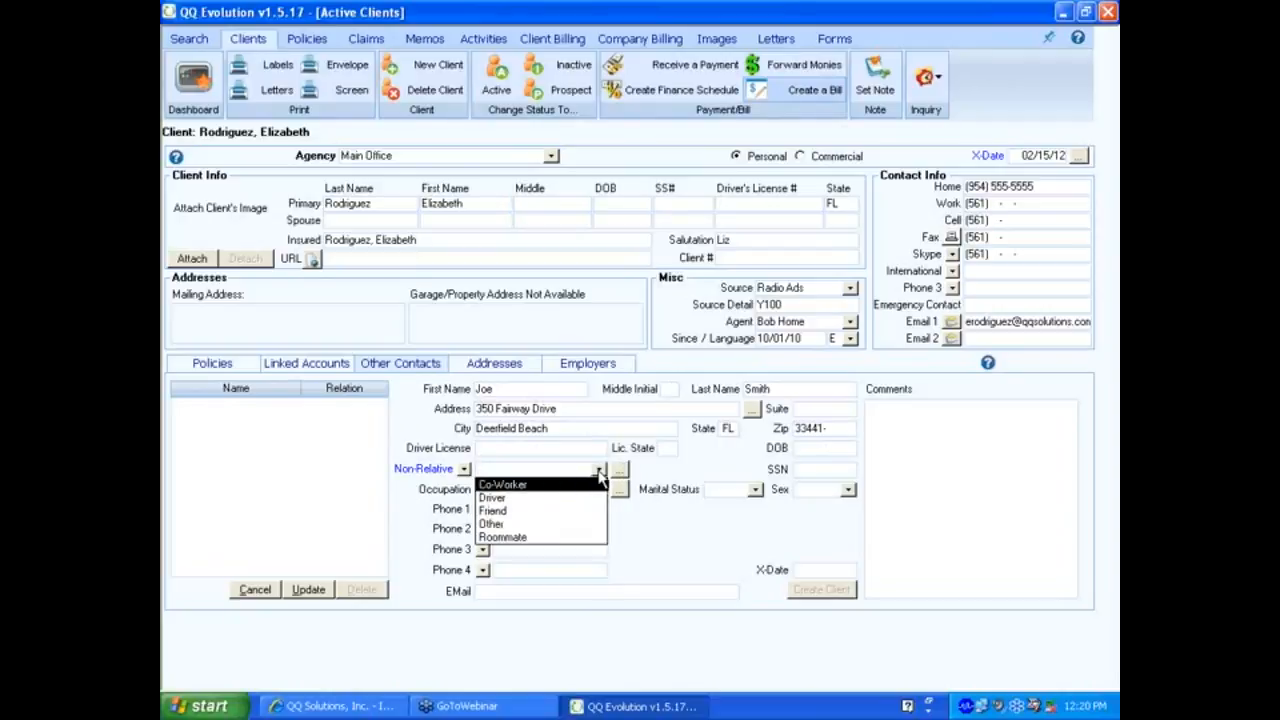
click(600, 472)
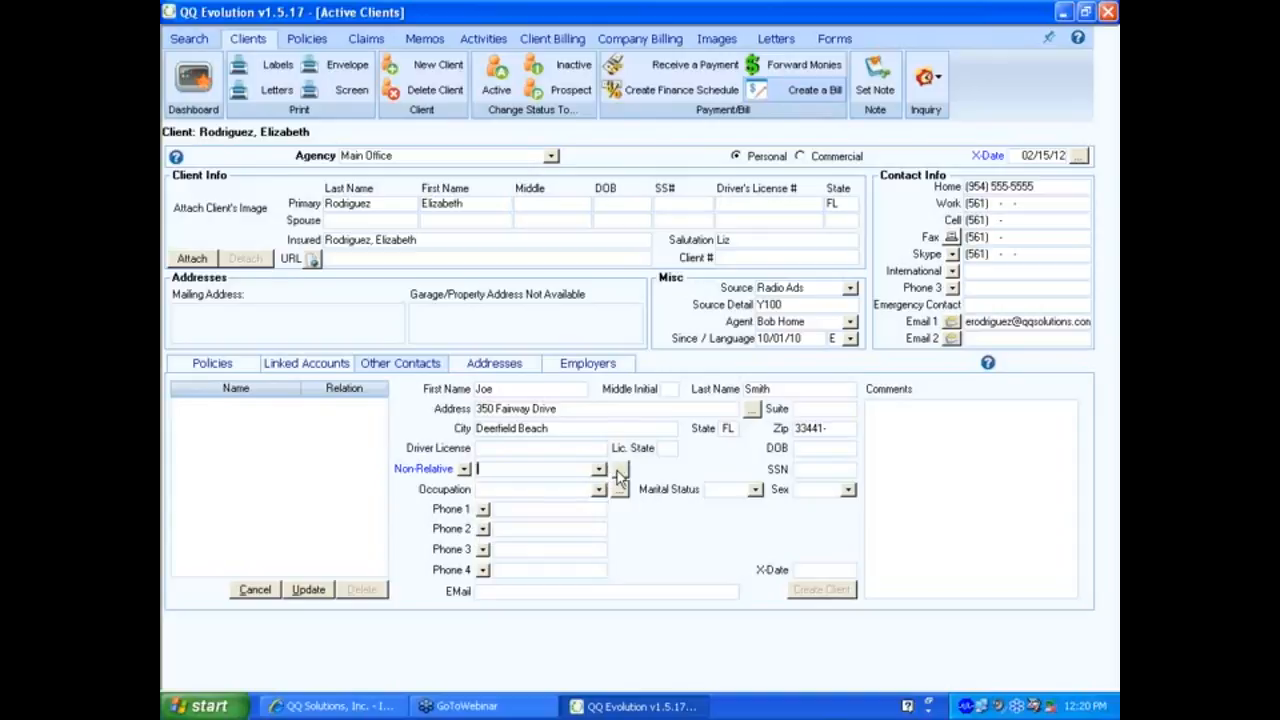
click(620, 470)
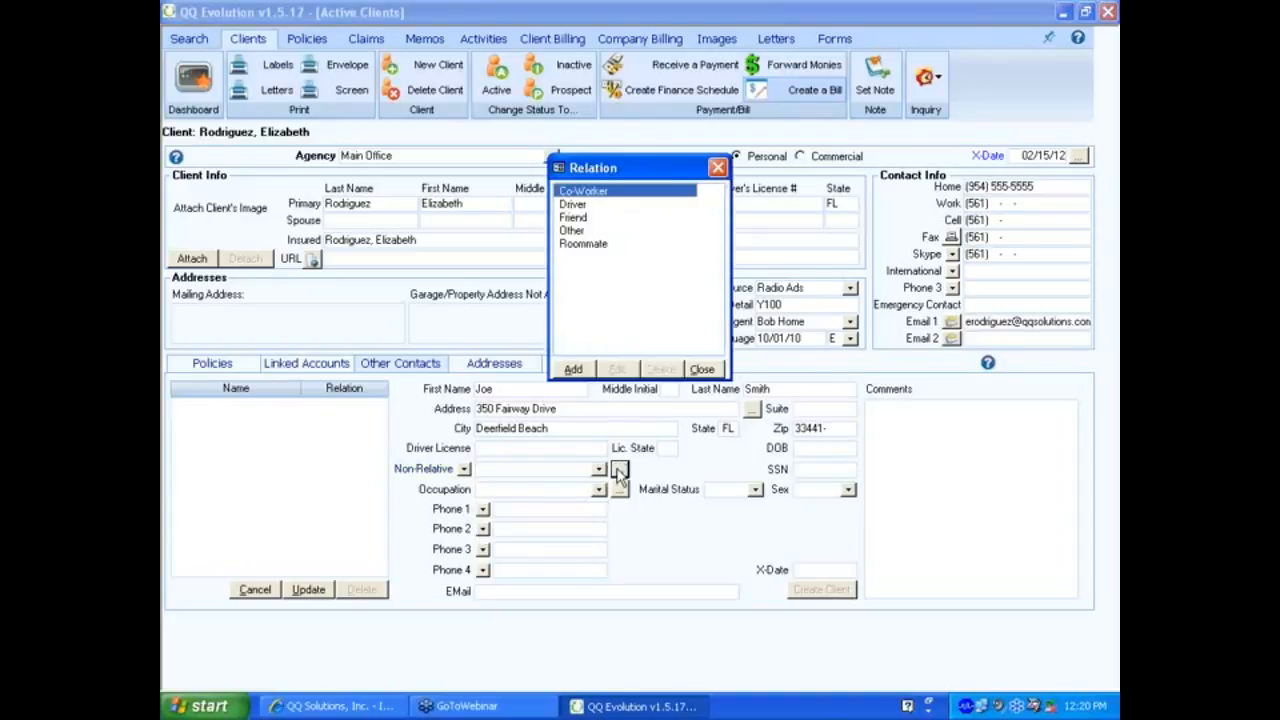
click(576, 372)
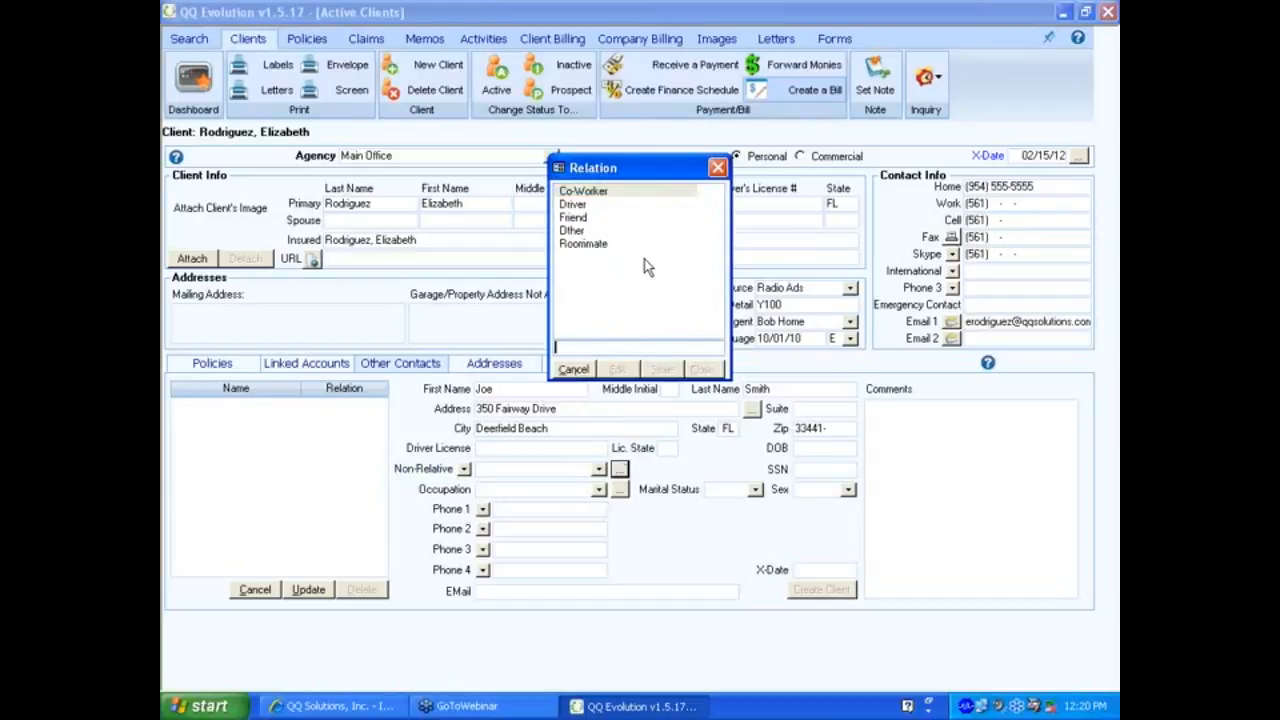
click(717, 167)
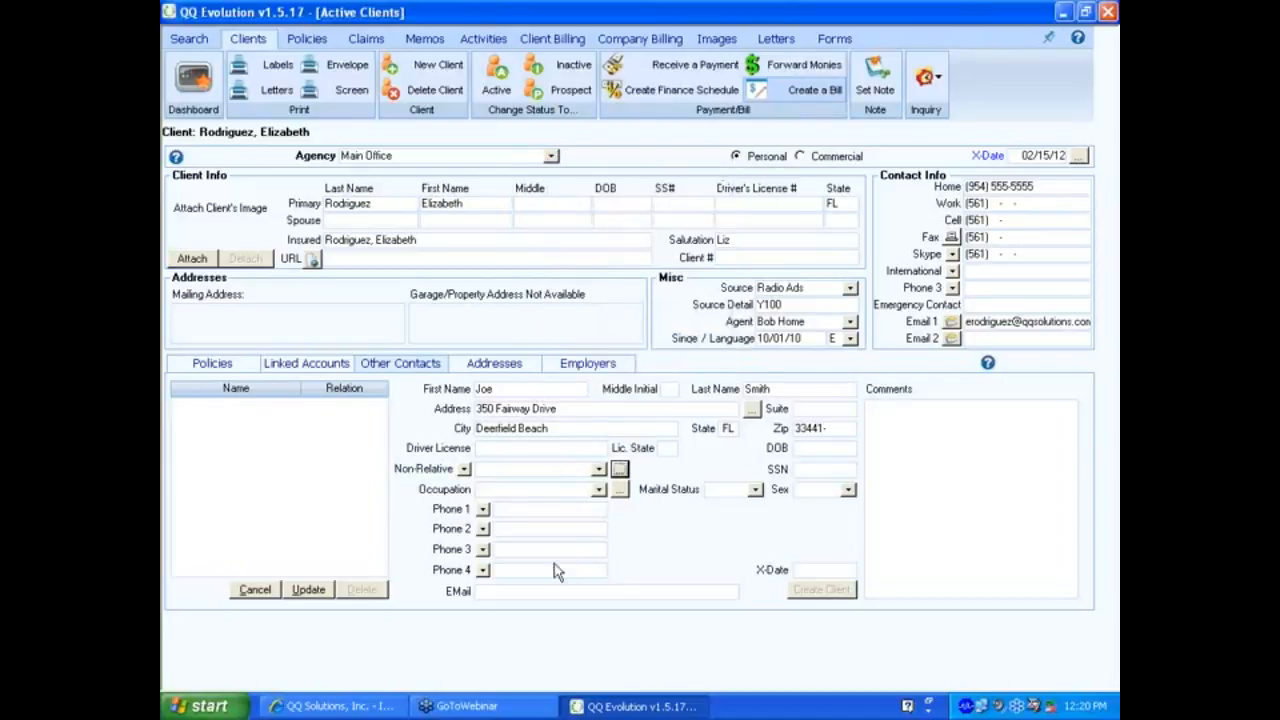
click(598, 469)
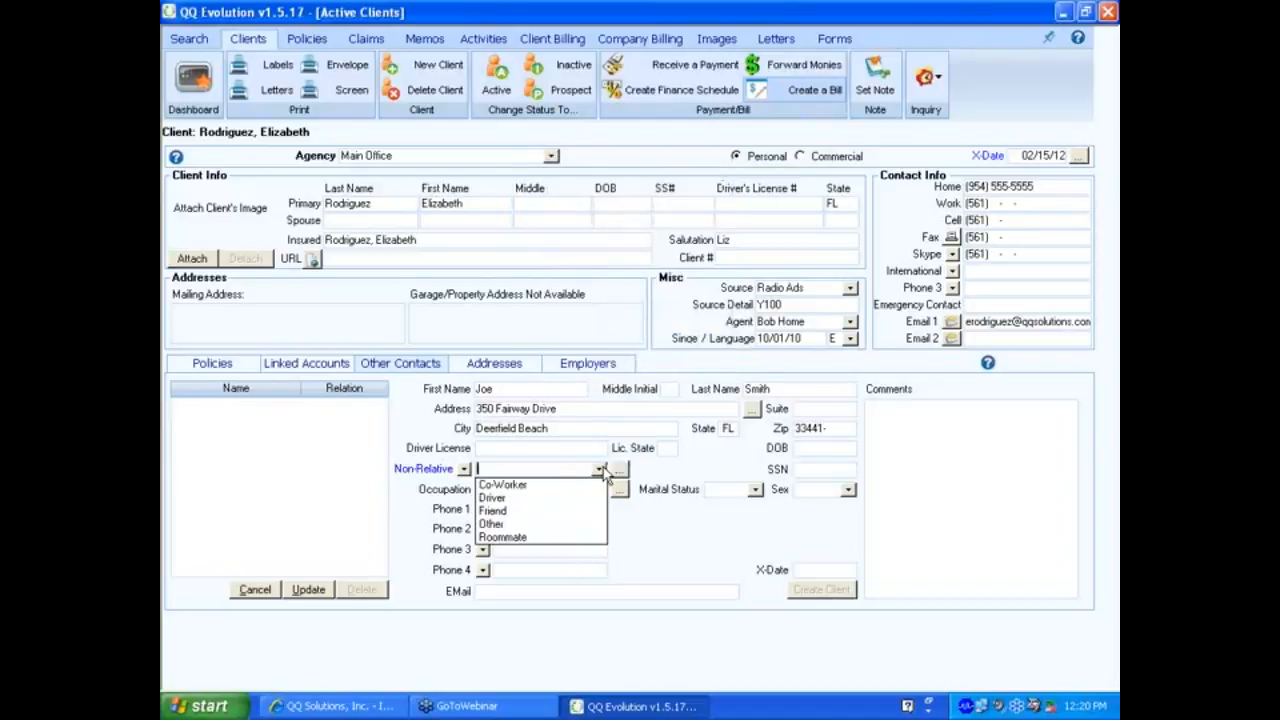
click(499, 510)
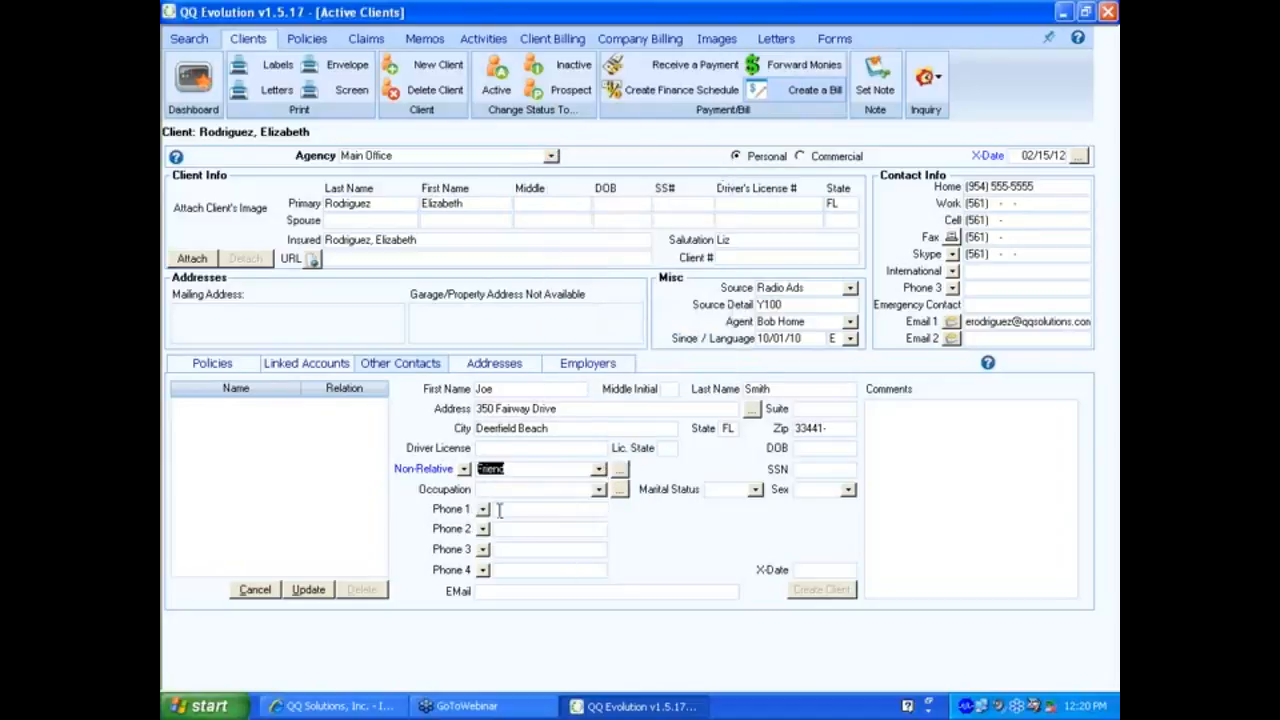
click(598, 490)
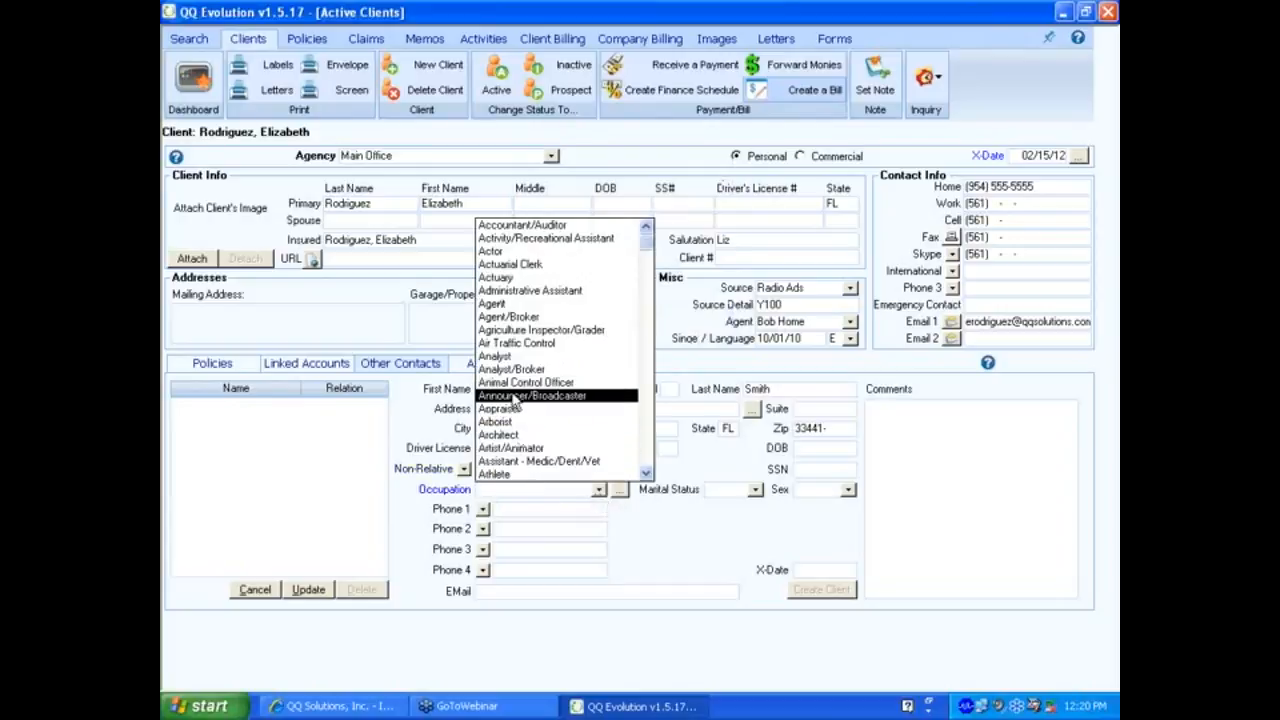
Choose Analyst as the contact's occupation and enter X-Date 12/01/11.
click(504, 357)
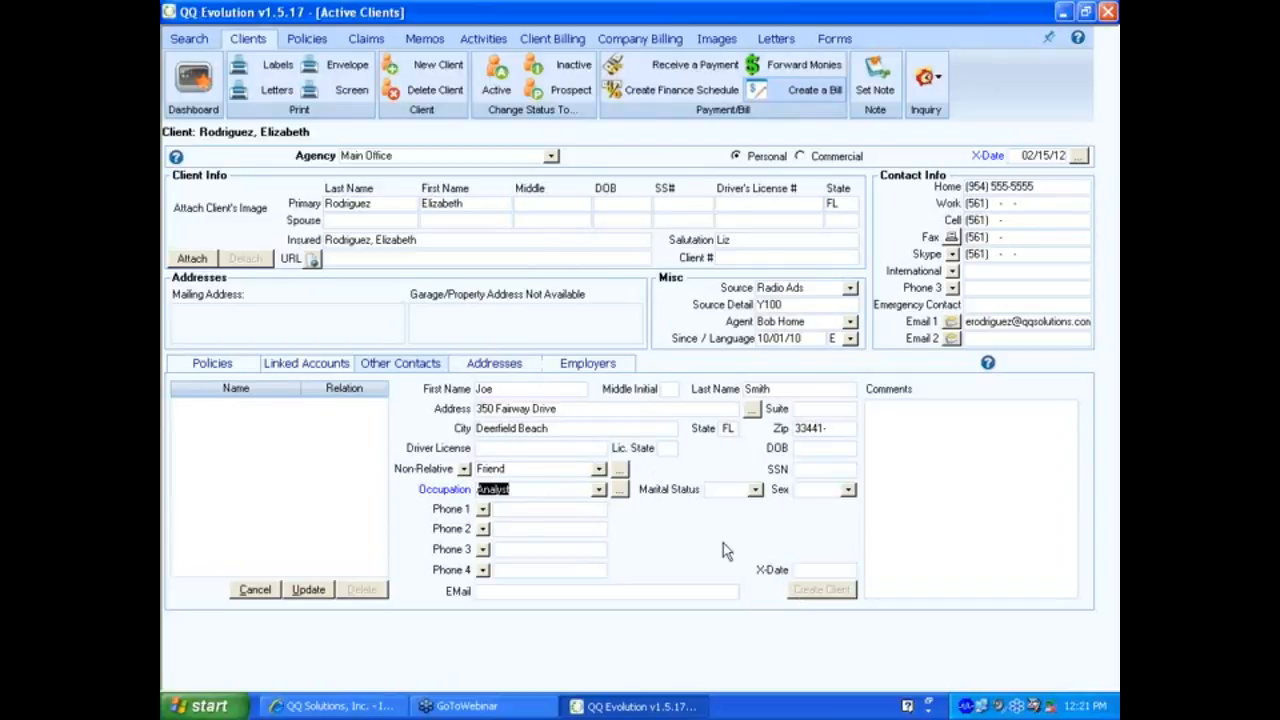
click(802, 569)
text(12/__/__)
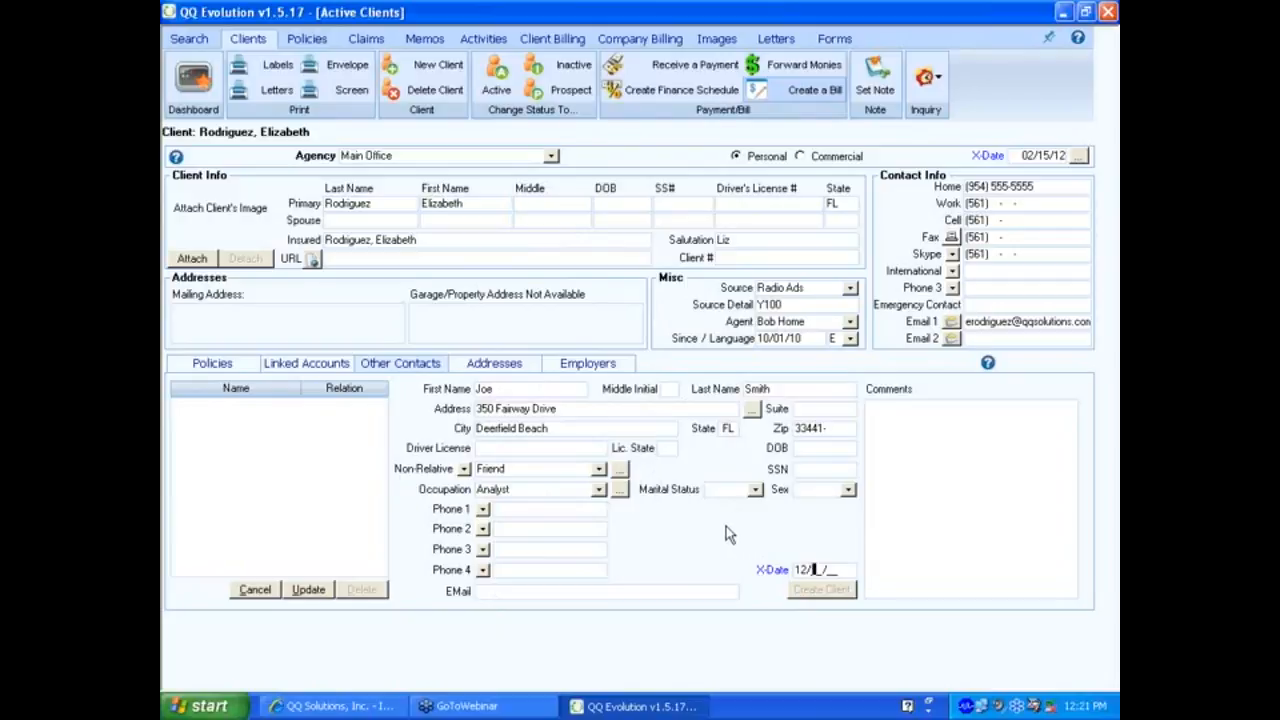
text(0144)
key(BackSpace)
key(BackSpace)
text(11)
Add the comment 'Auto poly renews in January.' and submit the contact with Update.
click(902, 420)
text(Auto poly renew)
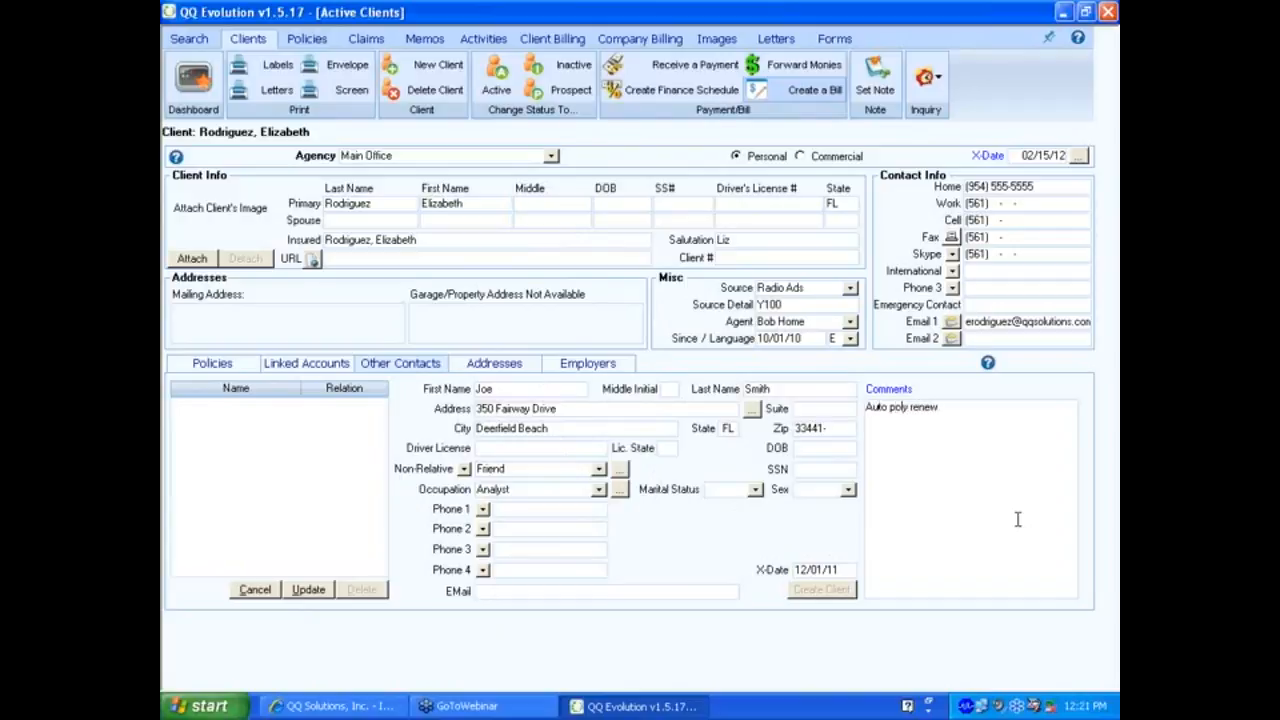
text(s (in January)
text(.)
click(308, 589)
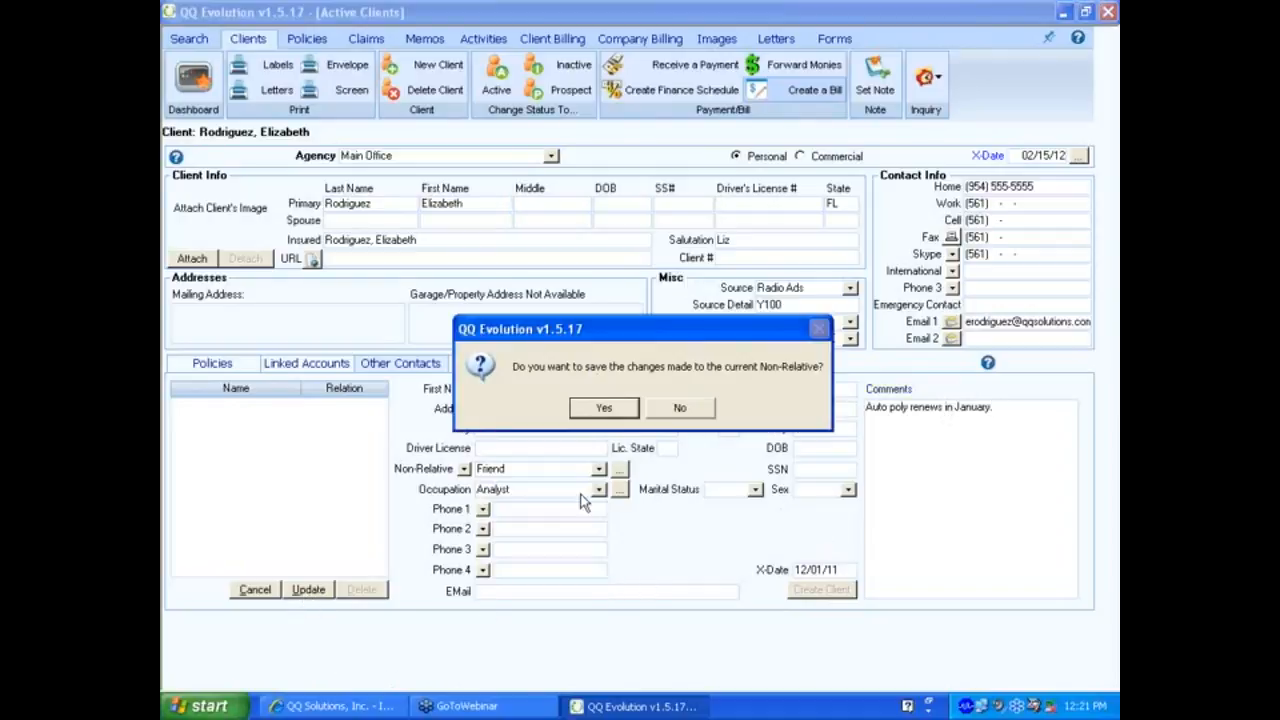
Confirm saving the Friend contact, then discard the accidental blank new contact entry.
click(597, 407)
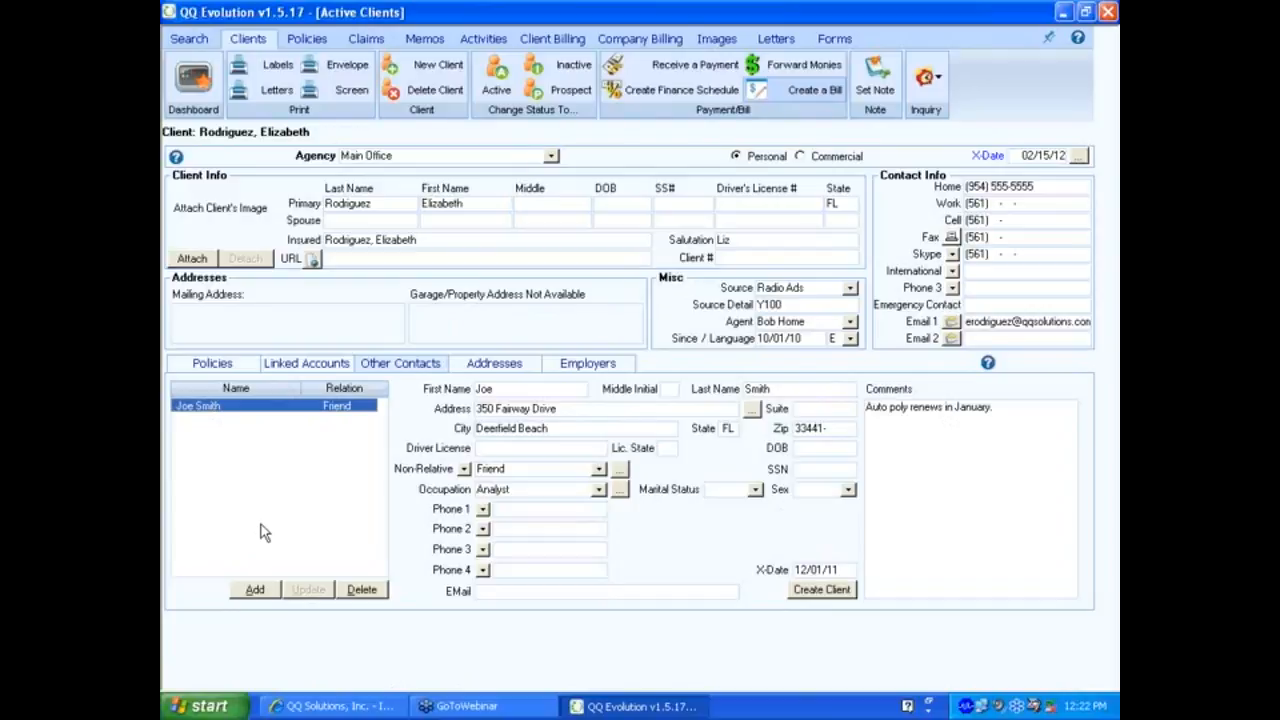
click(255, 589)
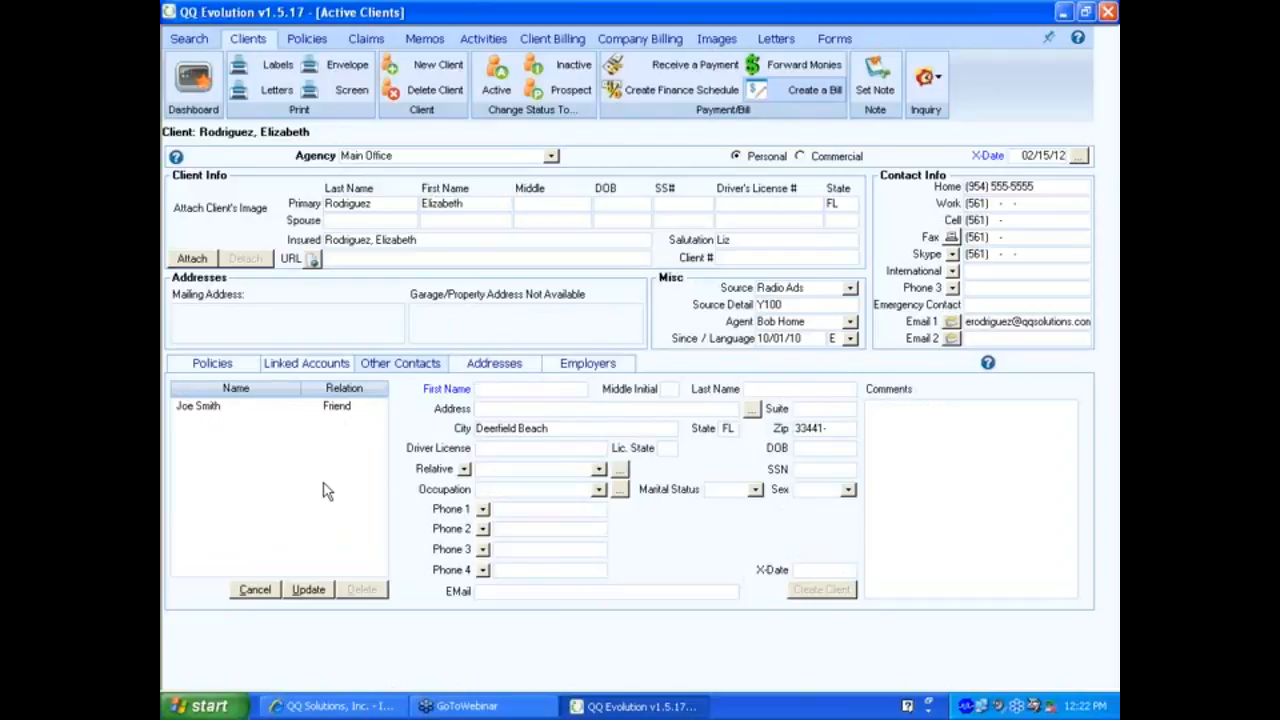
click(487, 366)
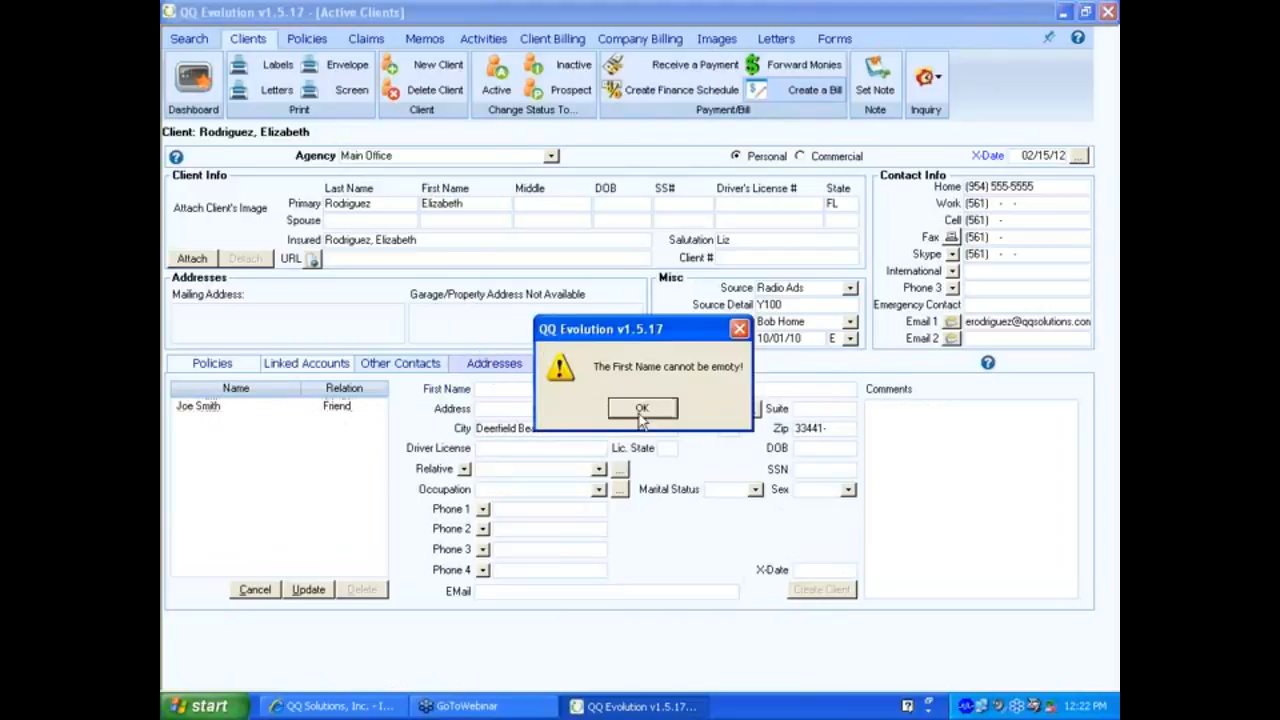
click(641, 410)
click(255, 589)
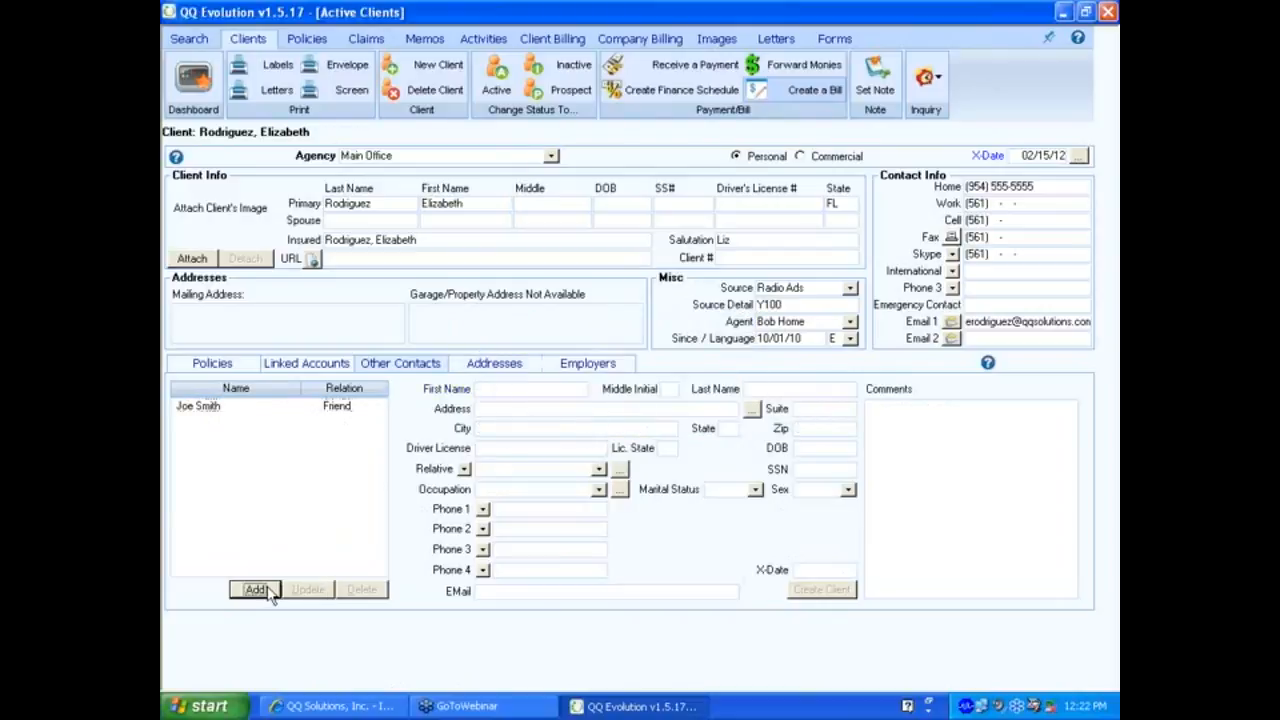
Add the client's P.O. box as a Mailing address, make it the default, and save it.
click(467, 367)
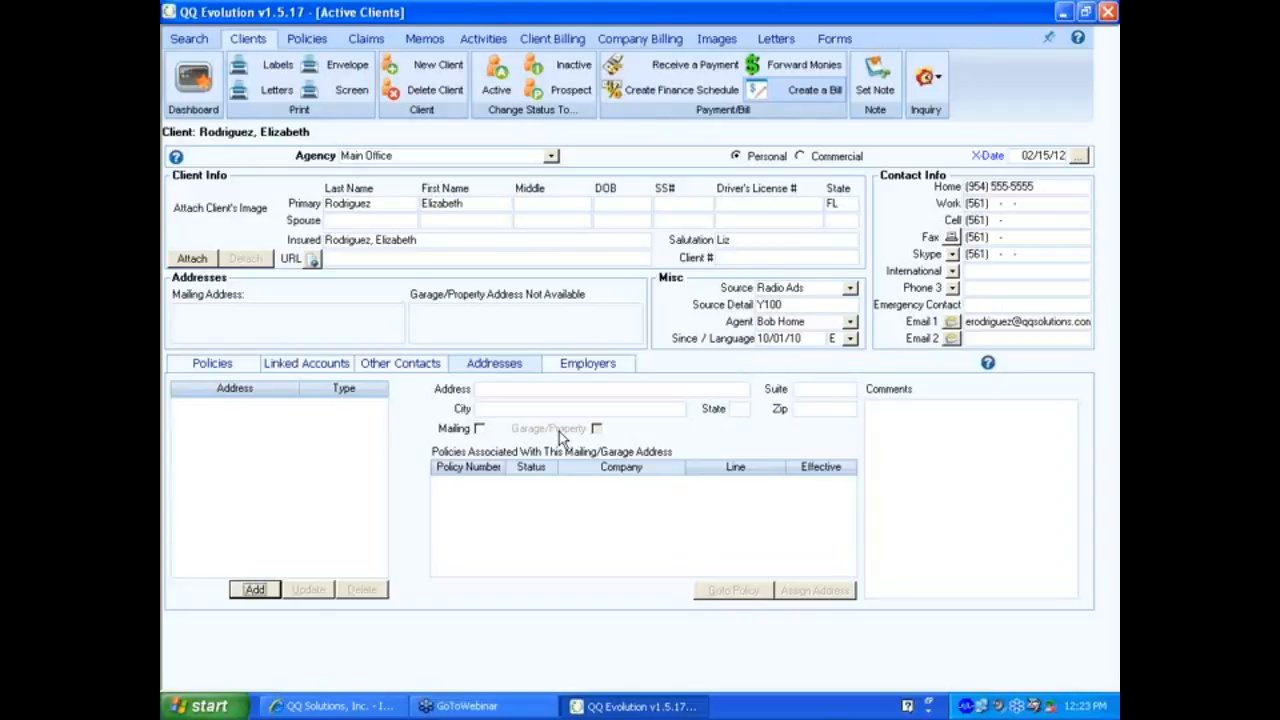
click(520, 389)
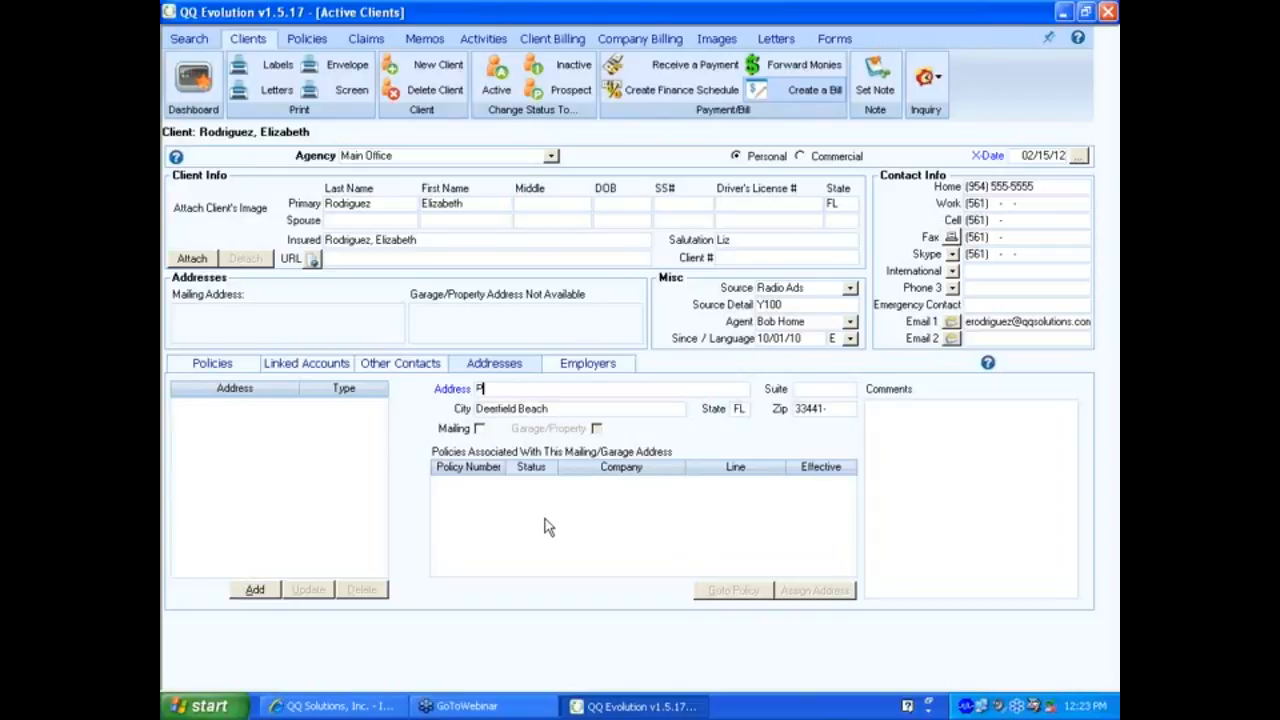
text(P.O Box)
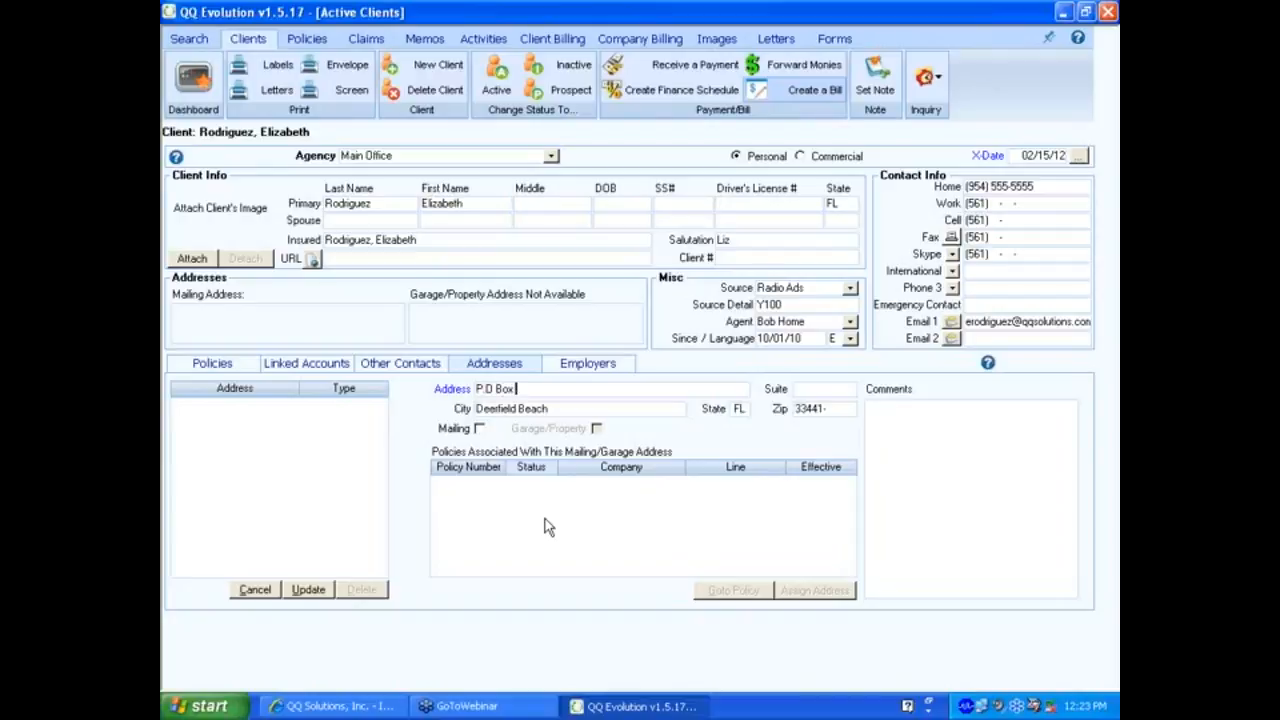
text( 123)
click(478, 429)
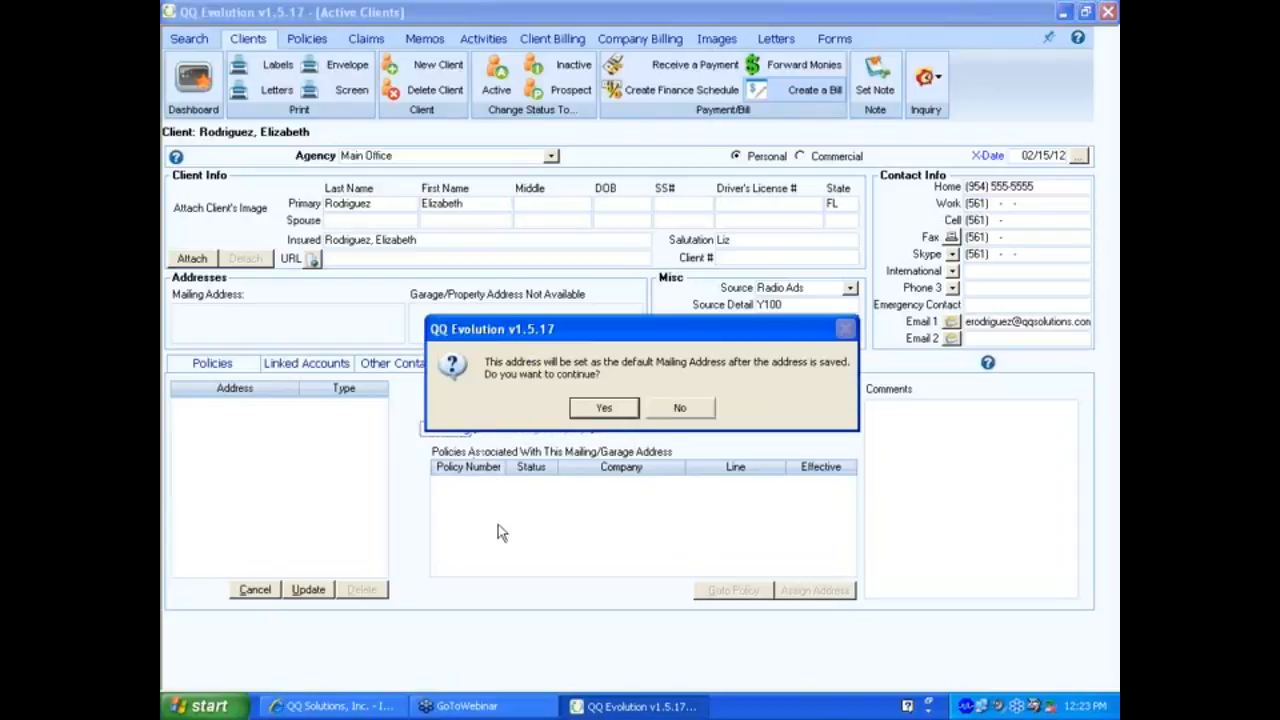
click(604, 407)
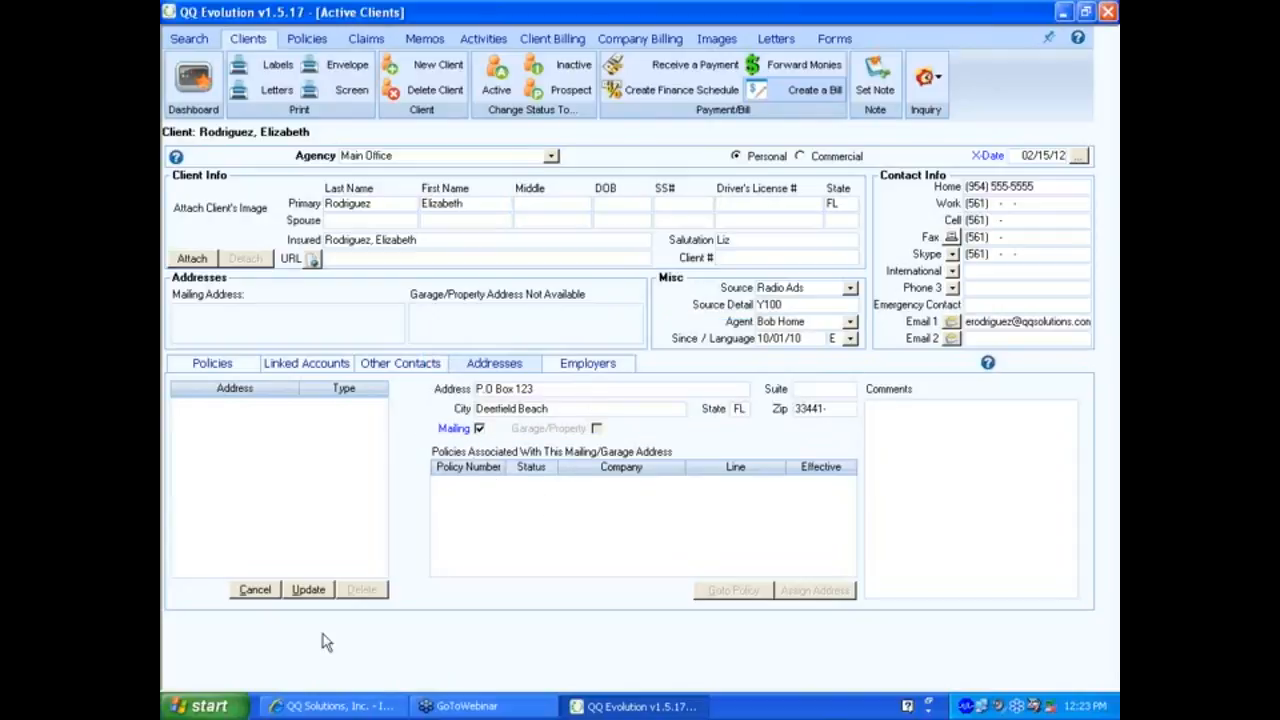
click(310, 591)
click(606, 406)
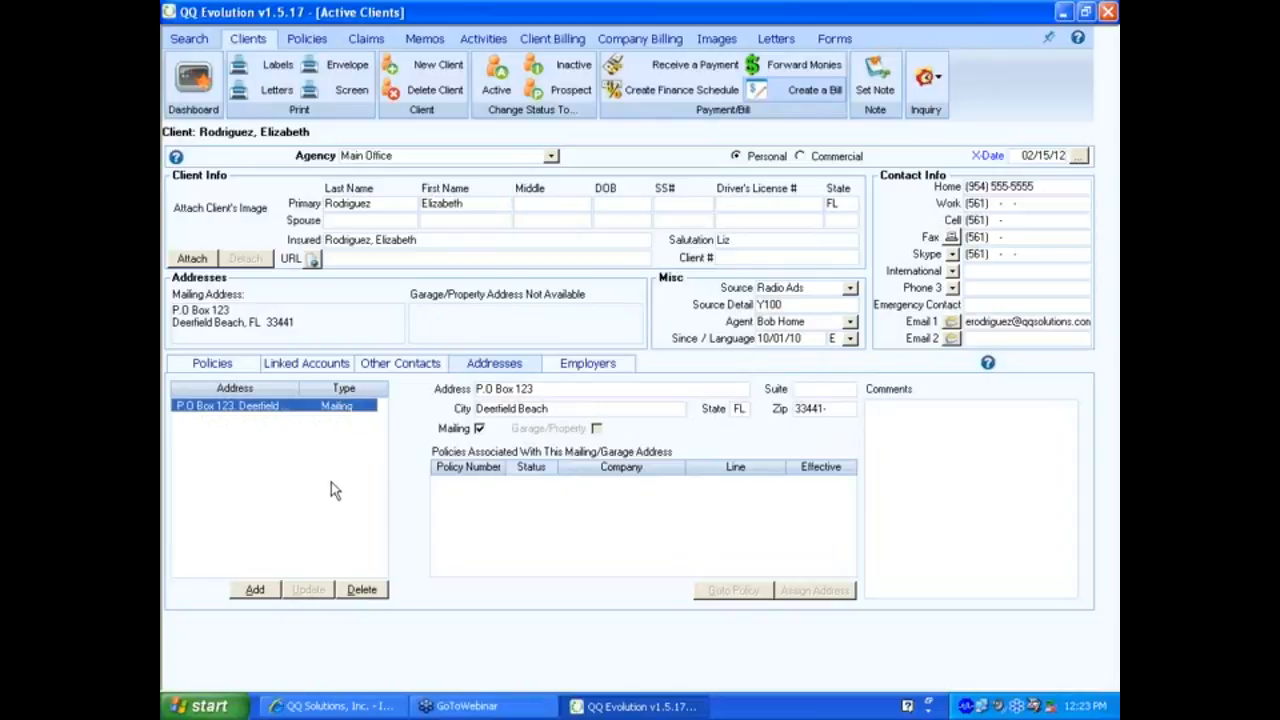
Create a new pending policy for the client and return to the client record.
click(307, 38)
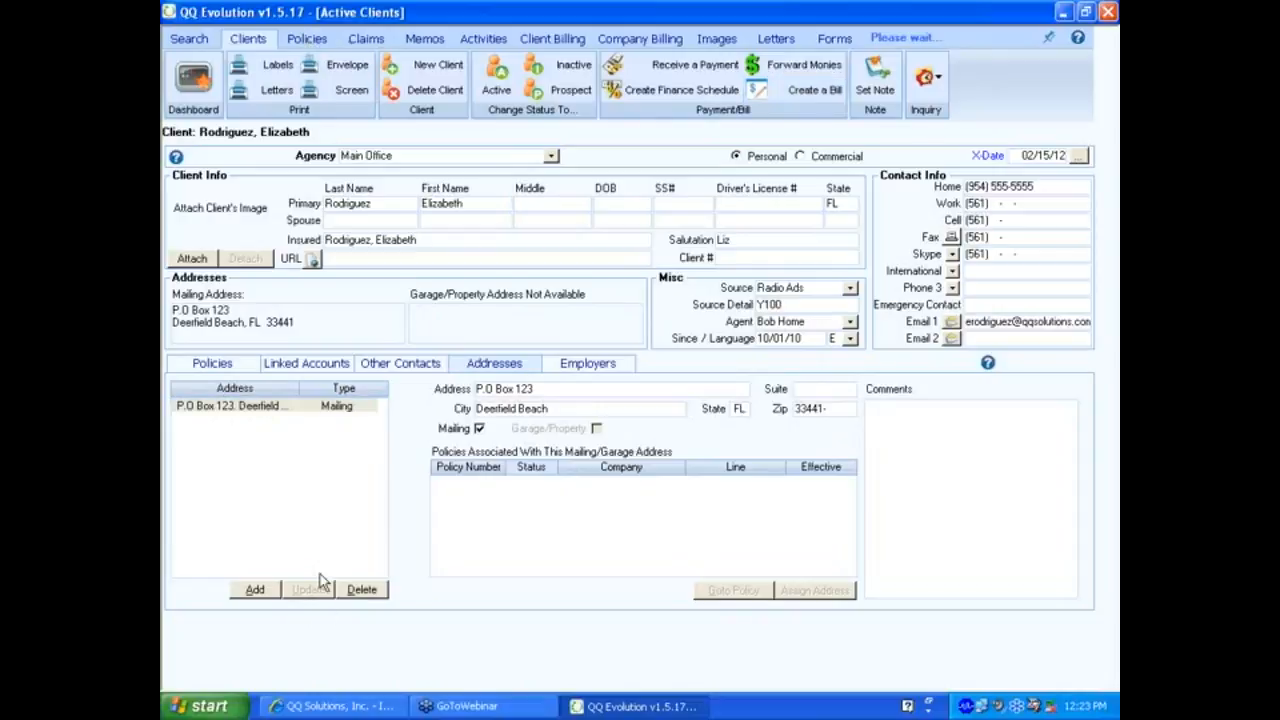
click(607, 410)
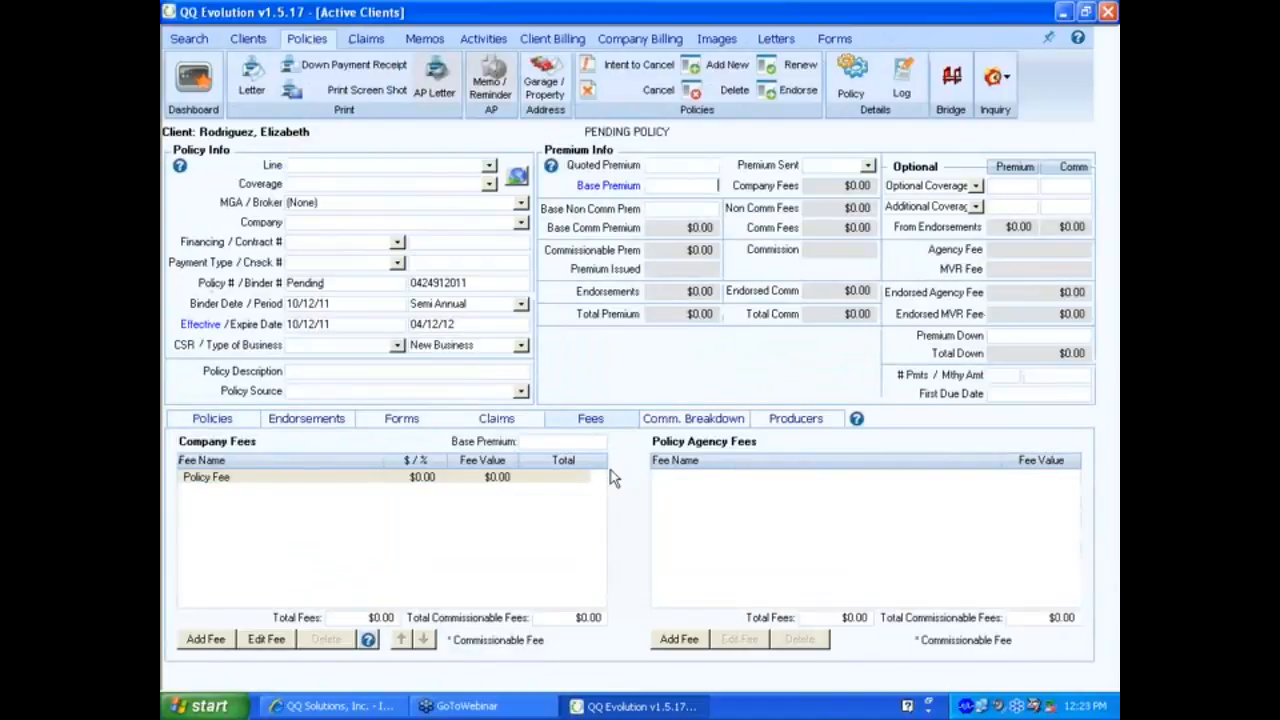
click(258, 41)
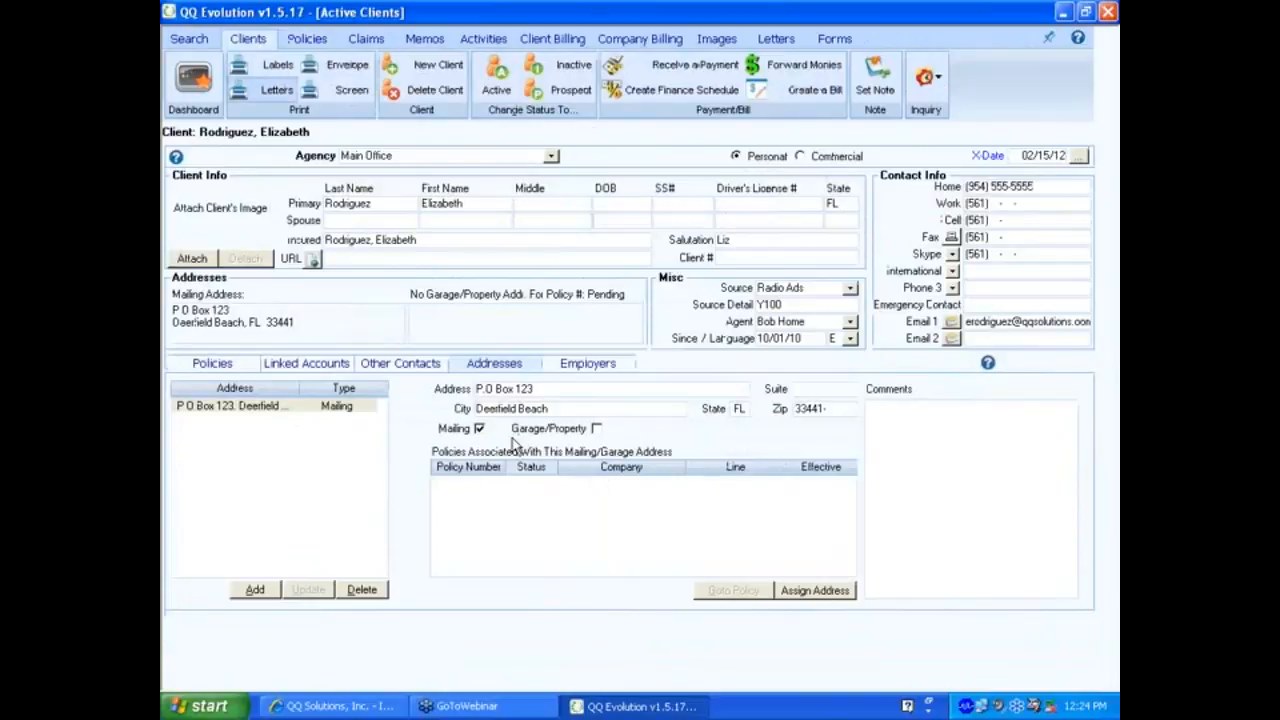
Add the client's street address as a saved Garage/Property address.
click(255, 589)
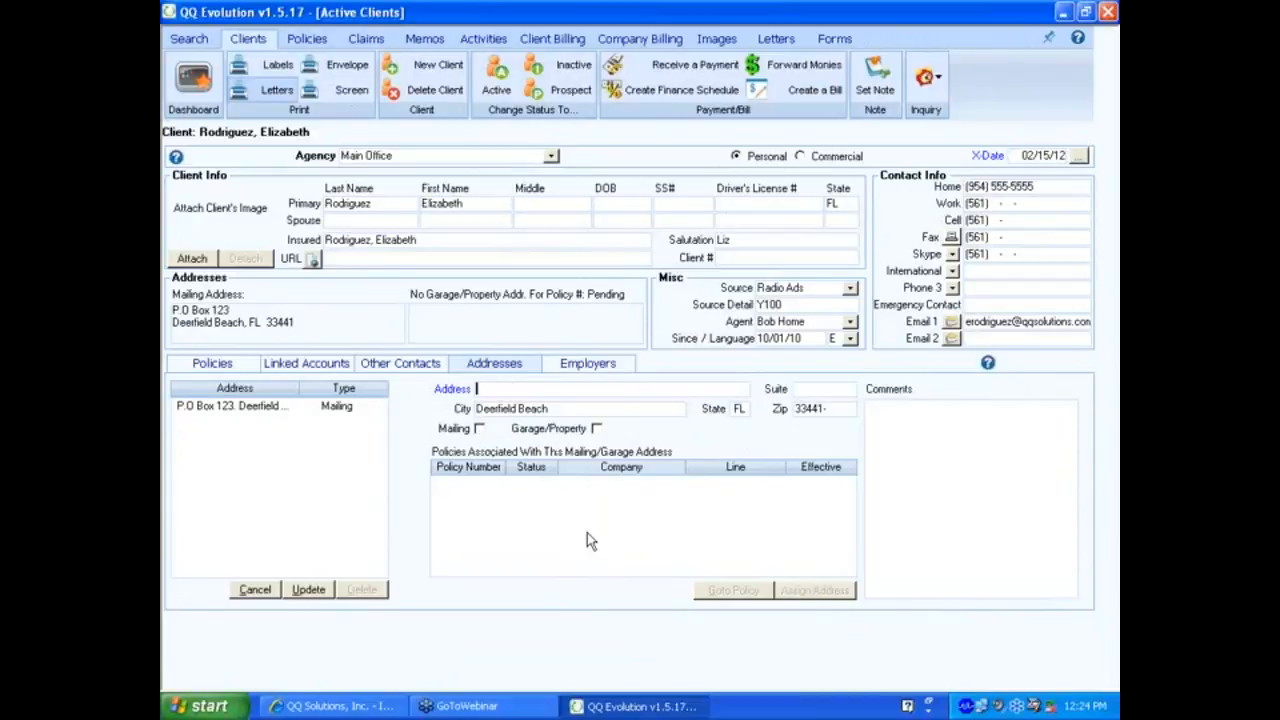
text(13)
text(3 An)
text(ywhere S)
text(t)
text(.)
click(596, 428)
click(308, 589)
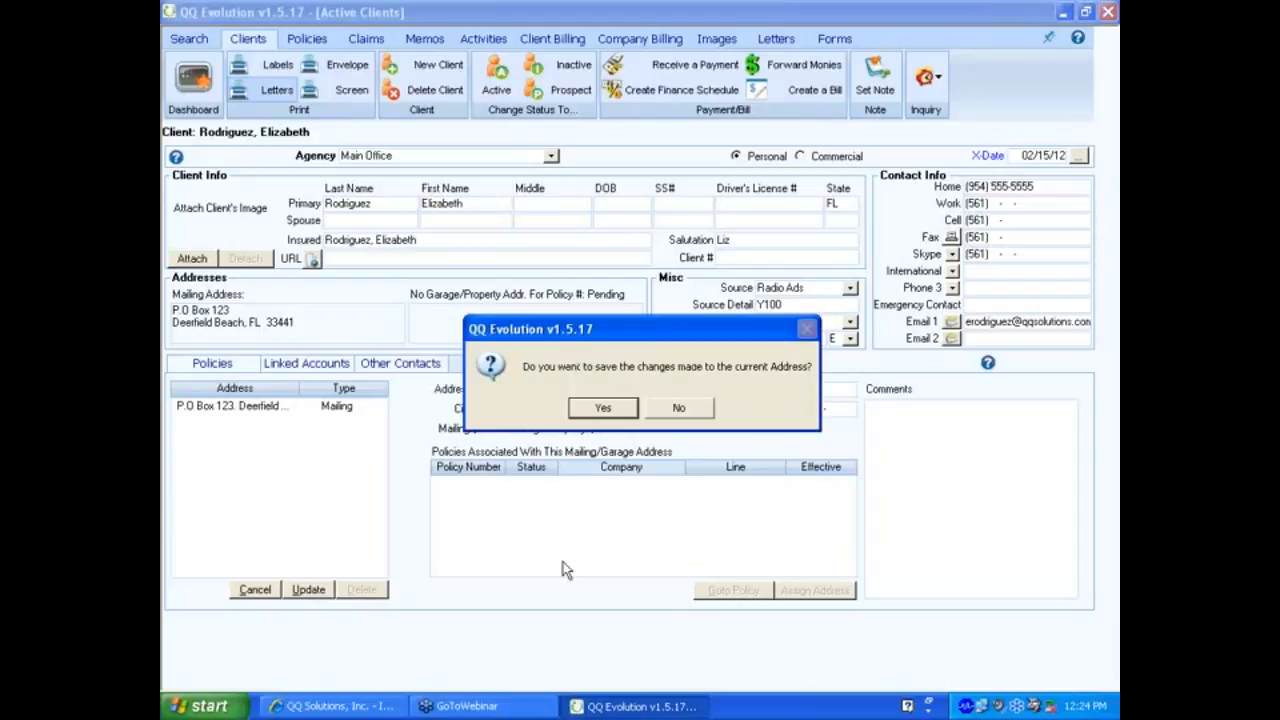
click(600, 408)
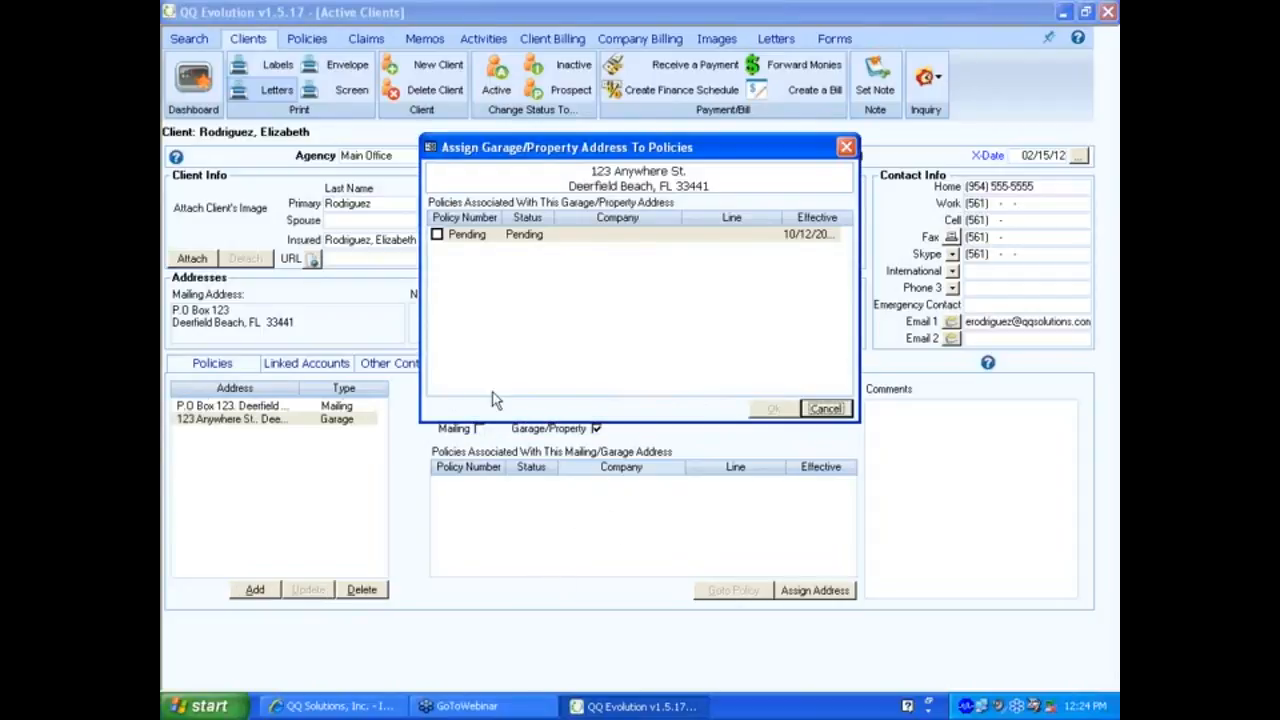
Assign the garage address to the Pending policy.
click(450, 237)
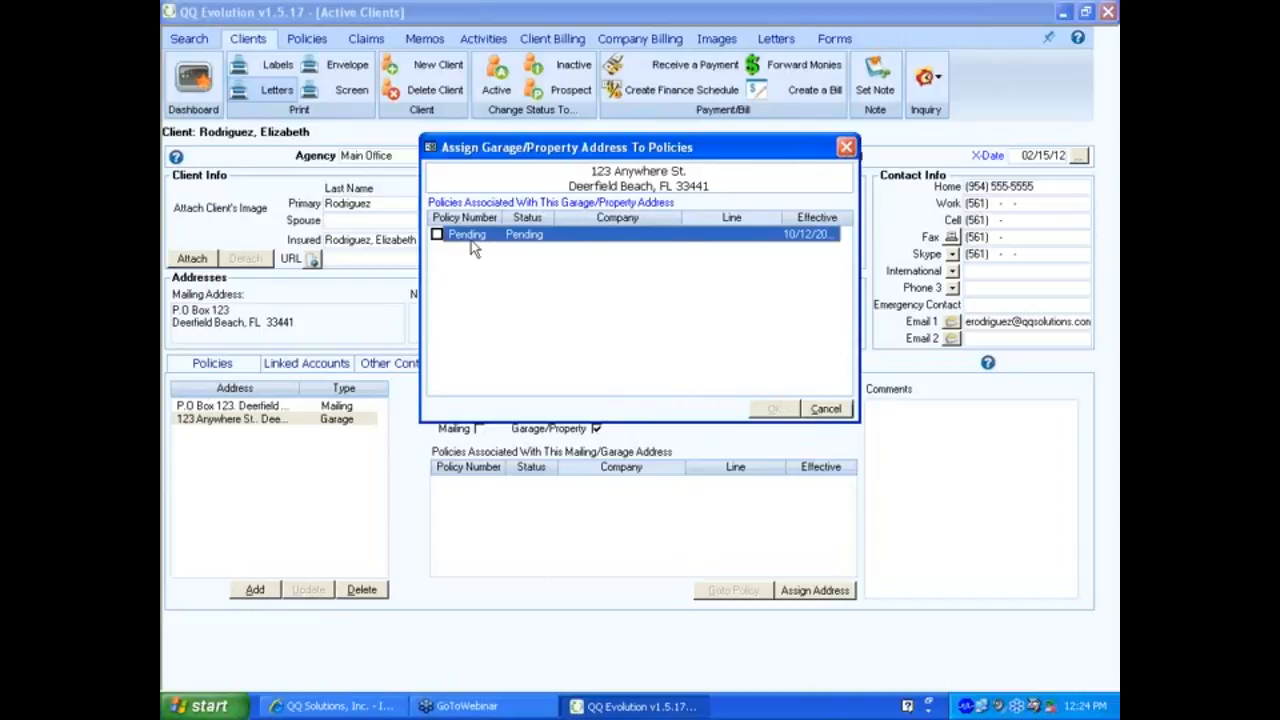
click(437, 234)
click(773, 409)
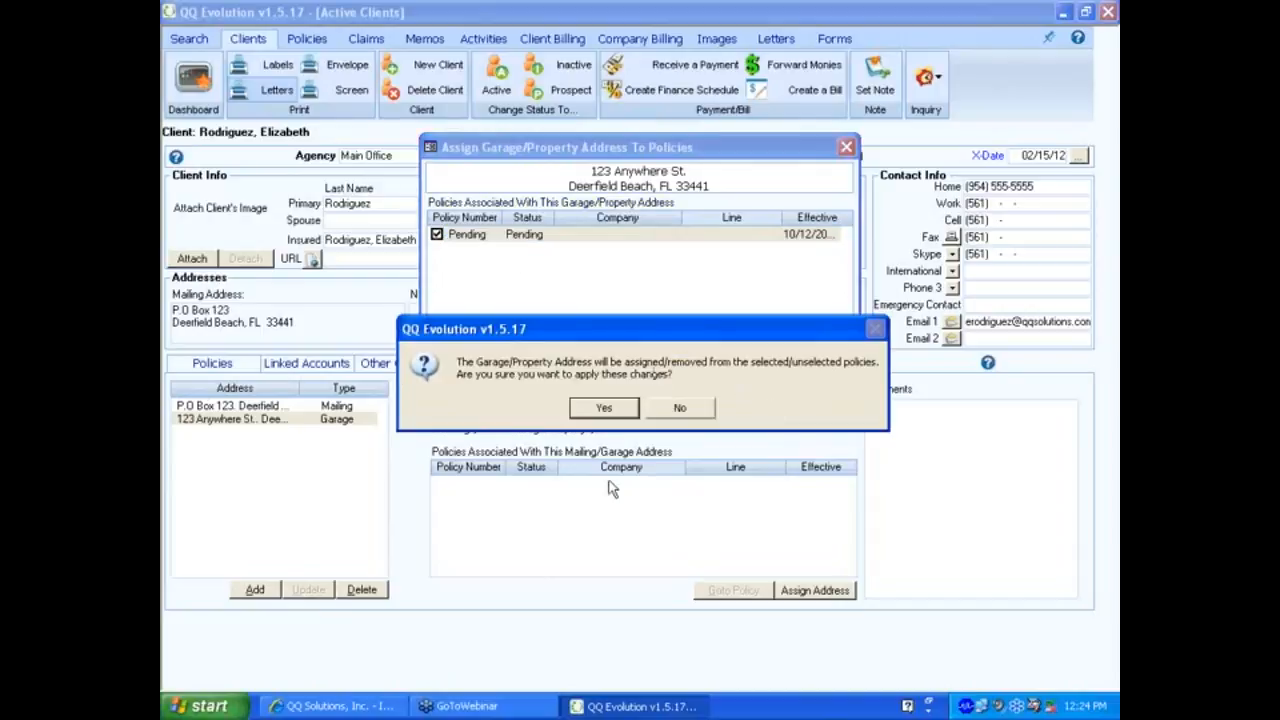
click(603, 407)
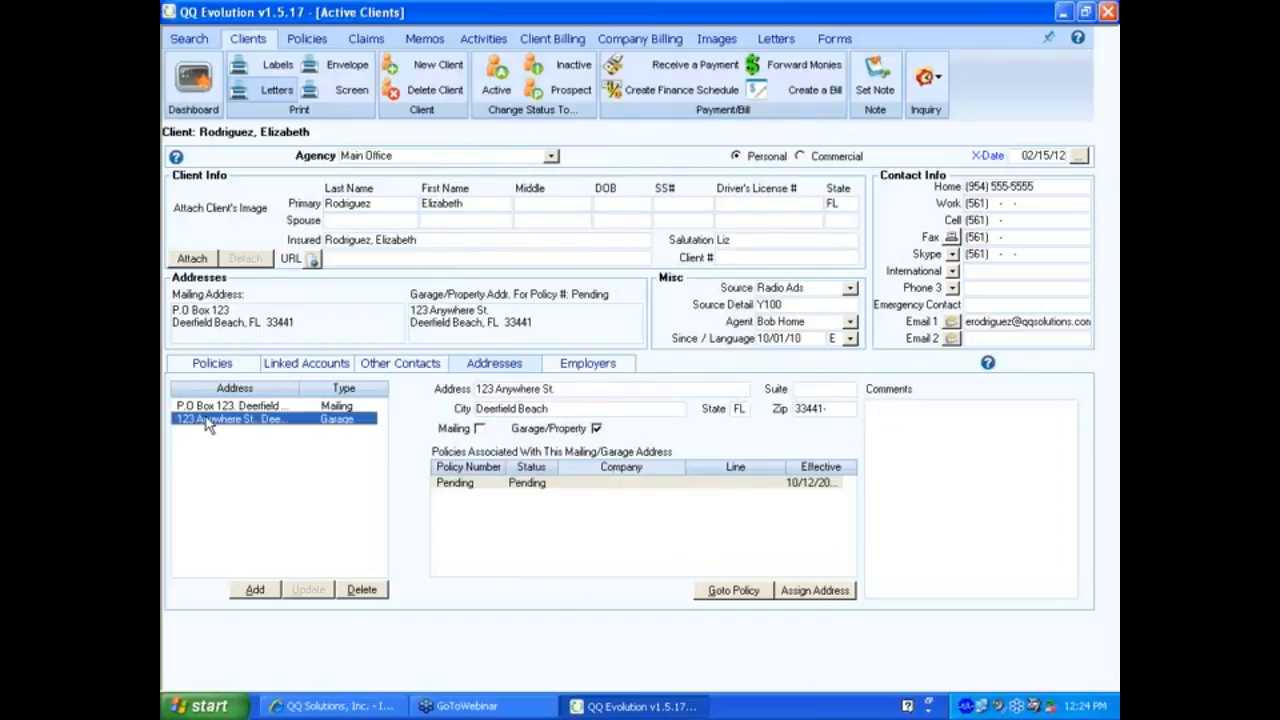
Review the mailing and garage address rows, then show the empty Employers section.
click(230, 406)
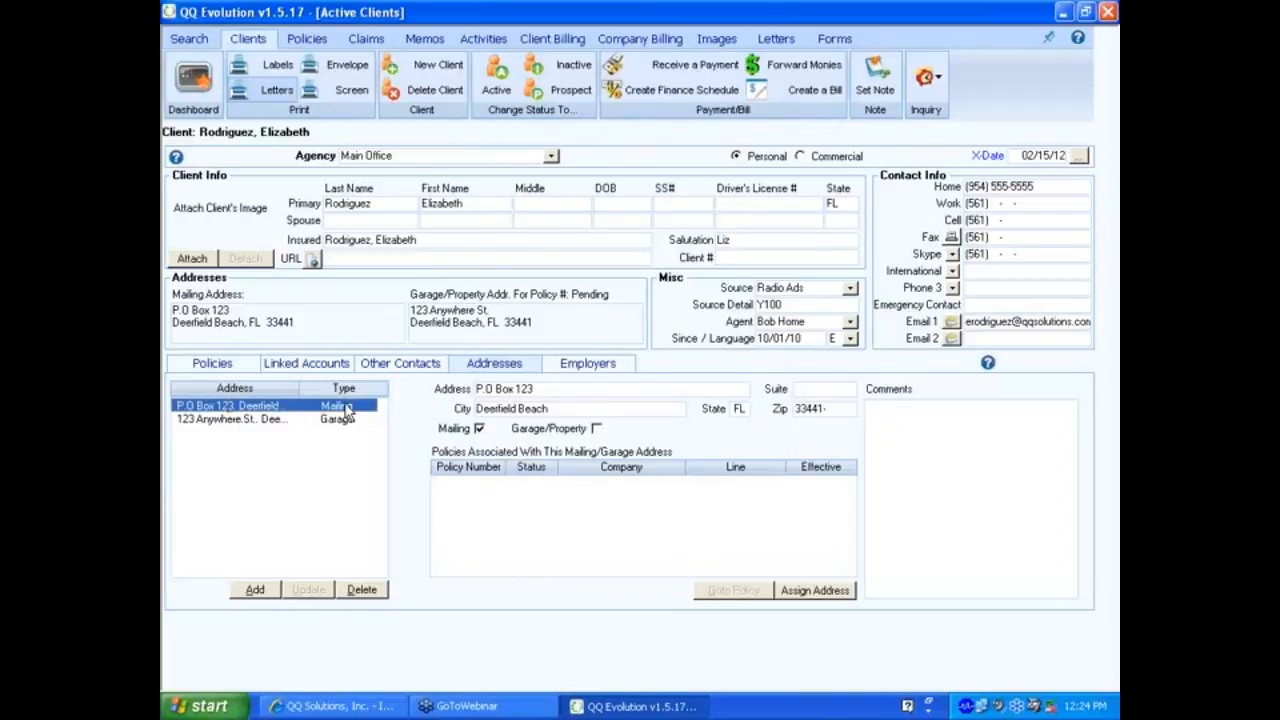
click(340, 420)
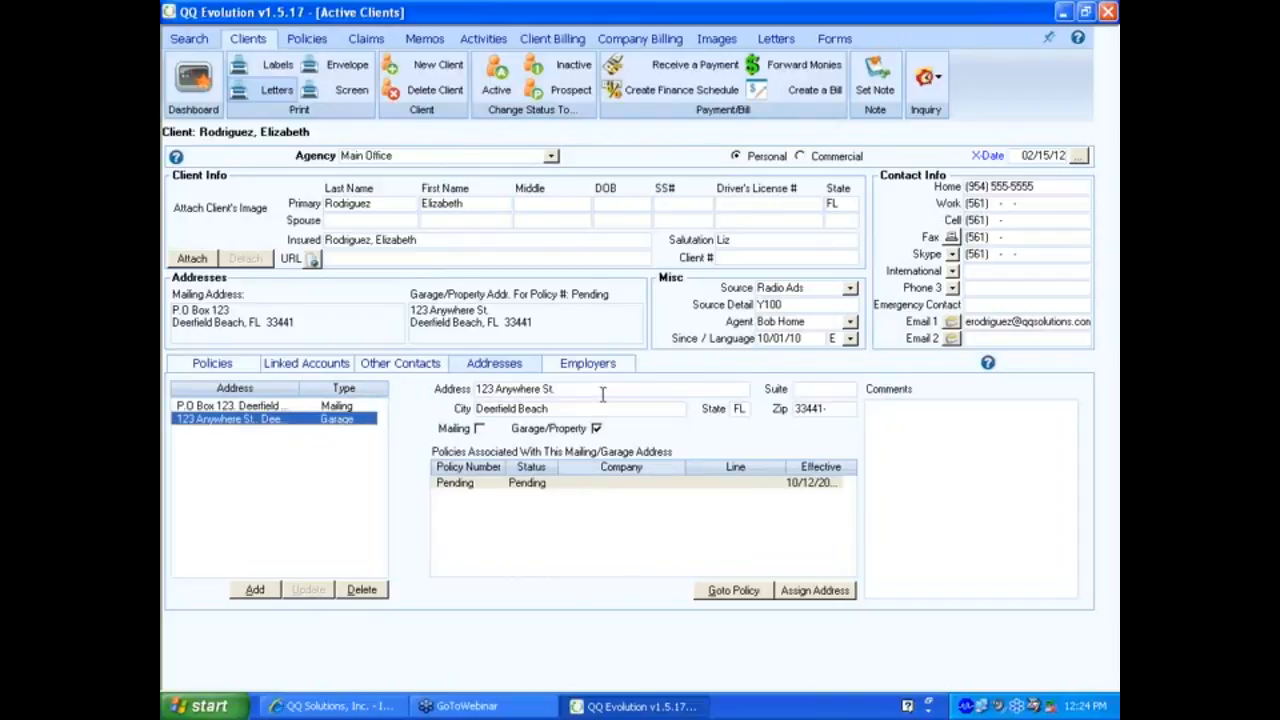
click(577, 366)
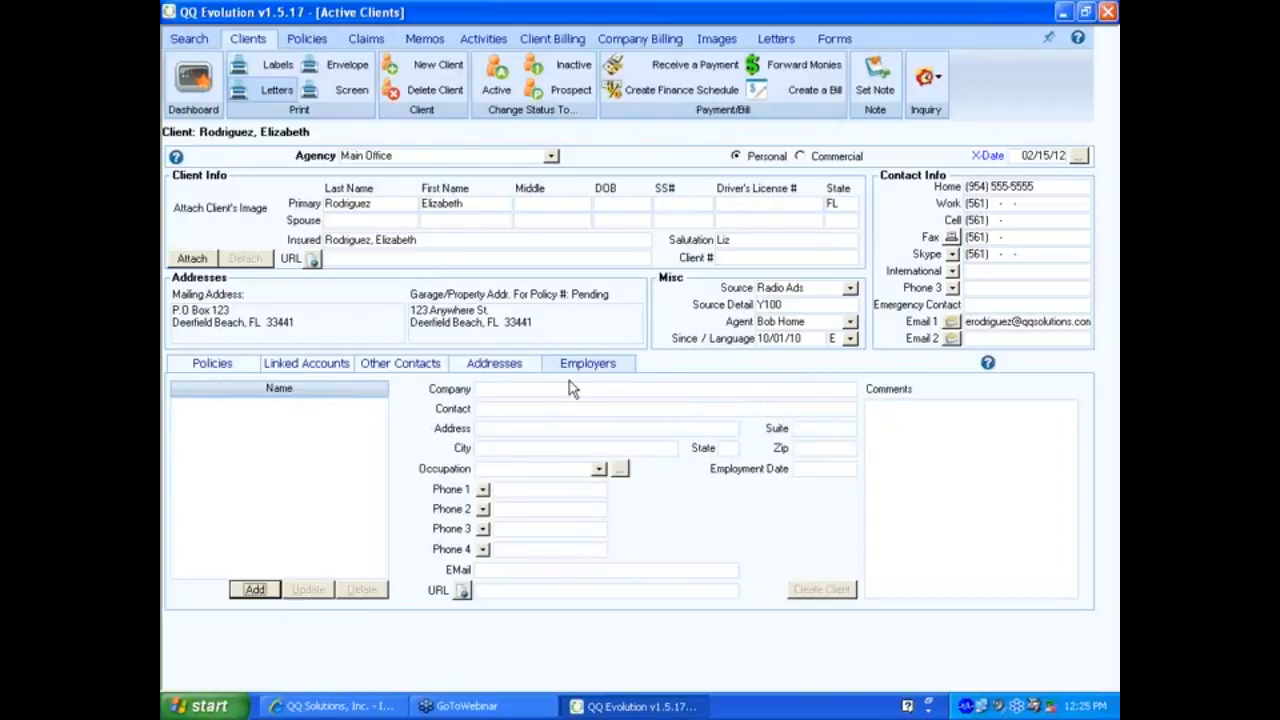
click(480, 389)
click(923, 410)
Switch the client to Commercial and look over the Insured/FEIN, Salutation, Client # and Business Type fields.
click(800, 157)
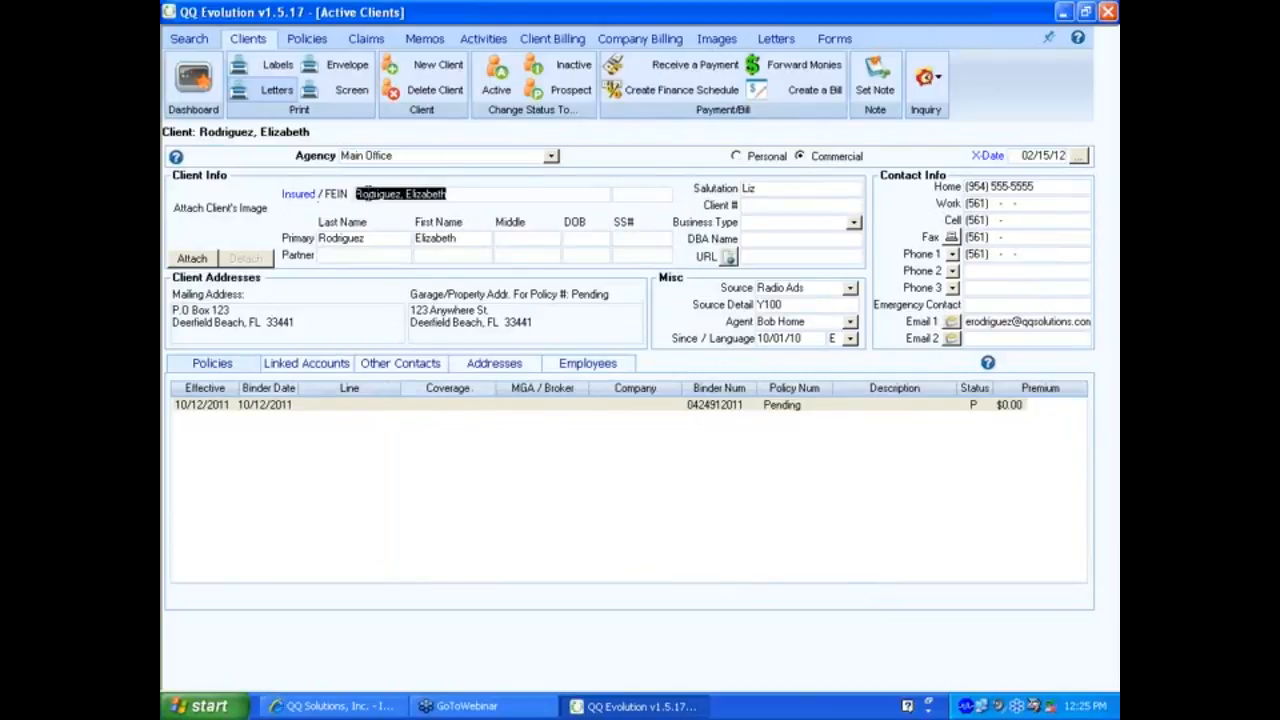
click(452, 194)
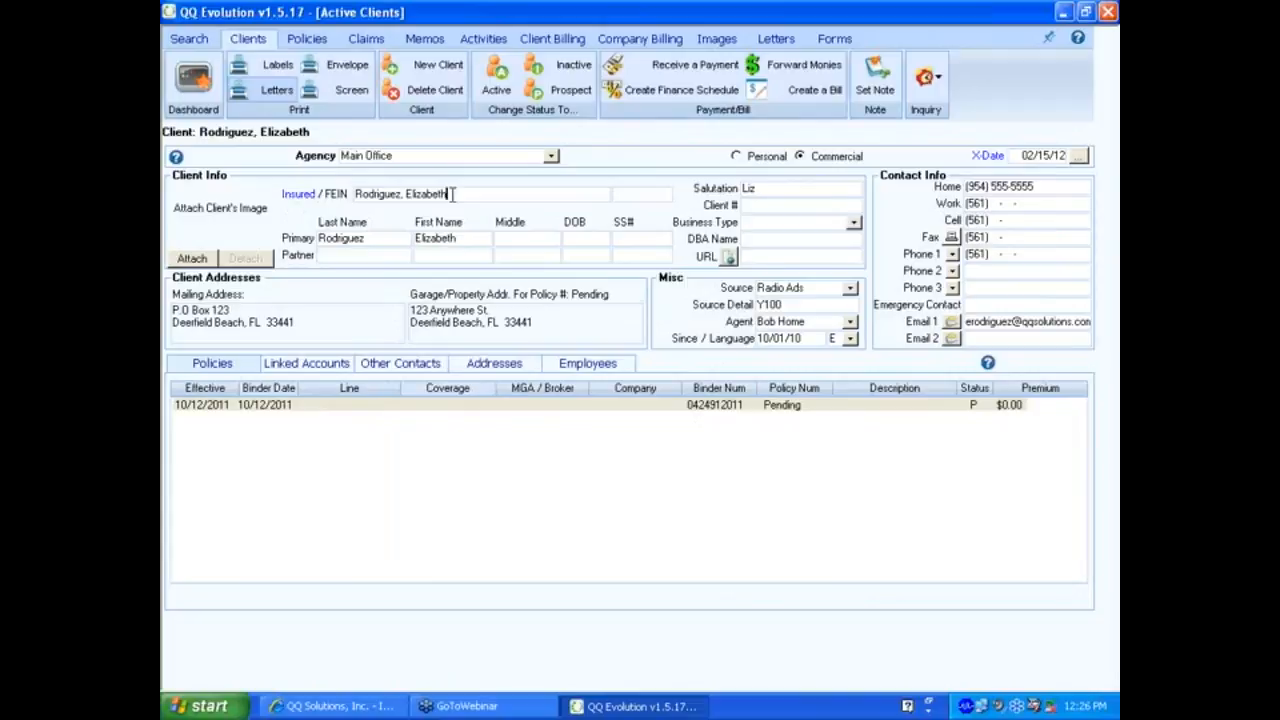
drag(452, 194, 318, 196)
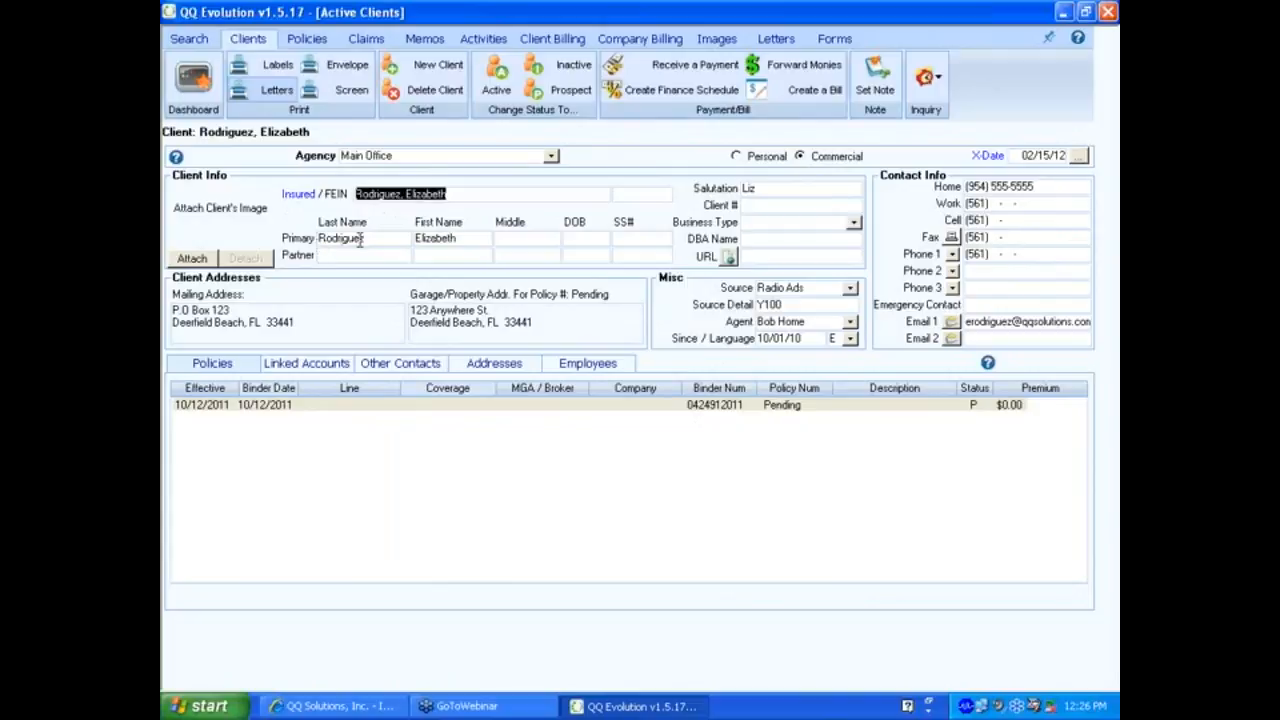
click(615, 192)
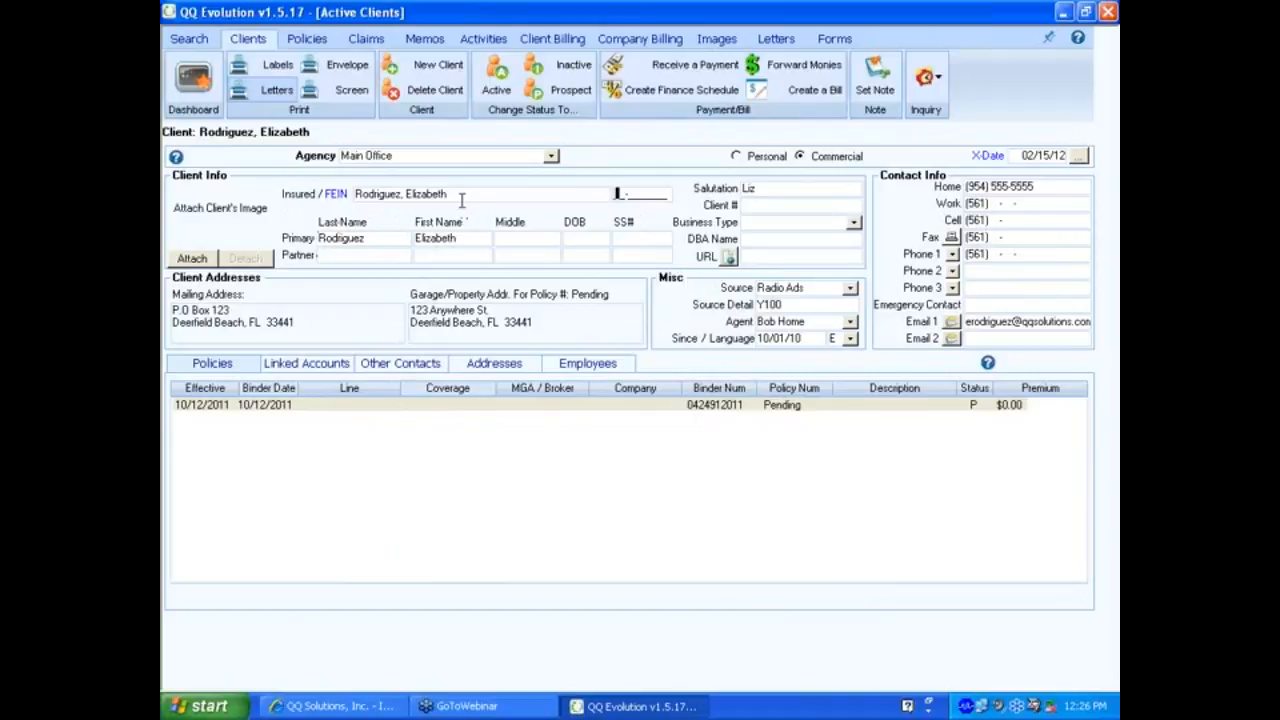
click(764, 188)
click(772, 204)
click(854, 223)
click(855, 224)
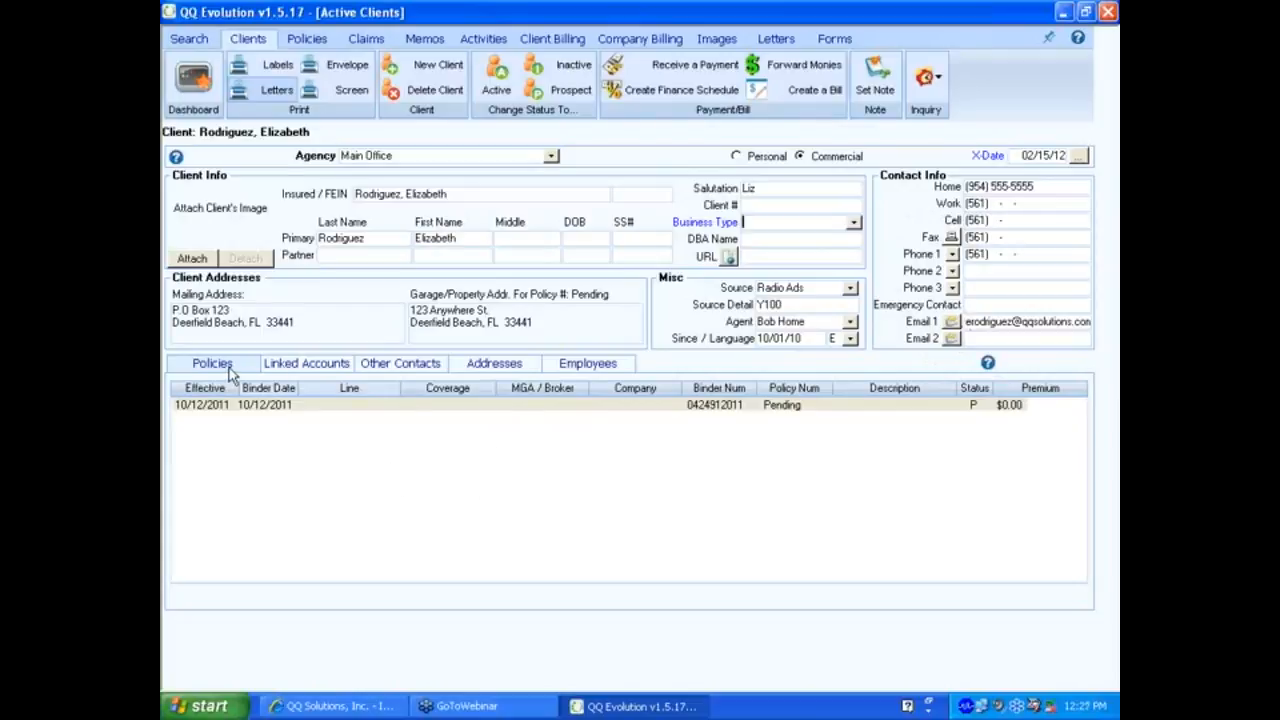
Switch the client back to Personal and display the Friend contact's details in Other Contacts.
click(609, 370)
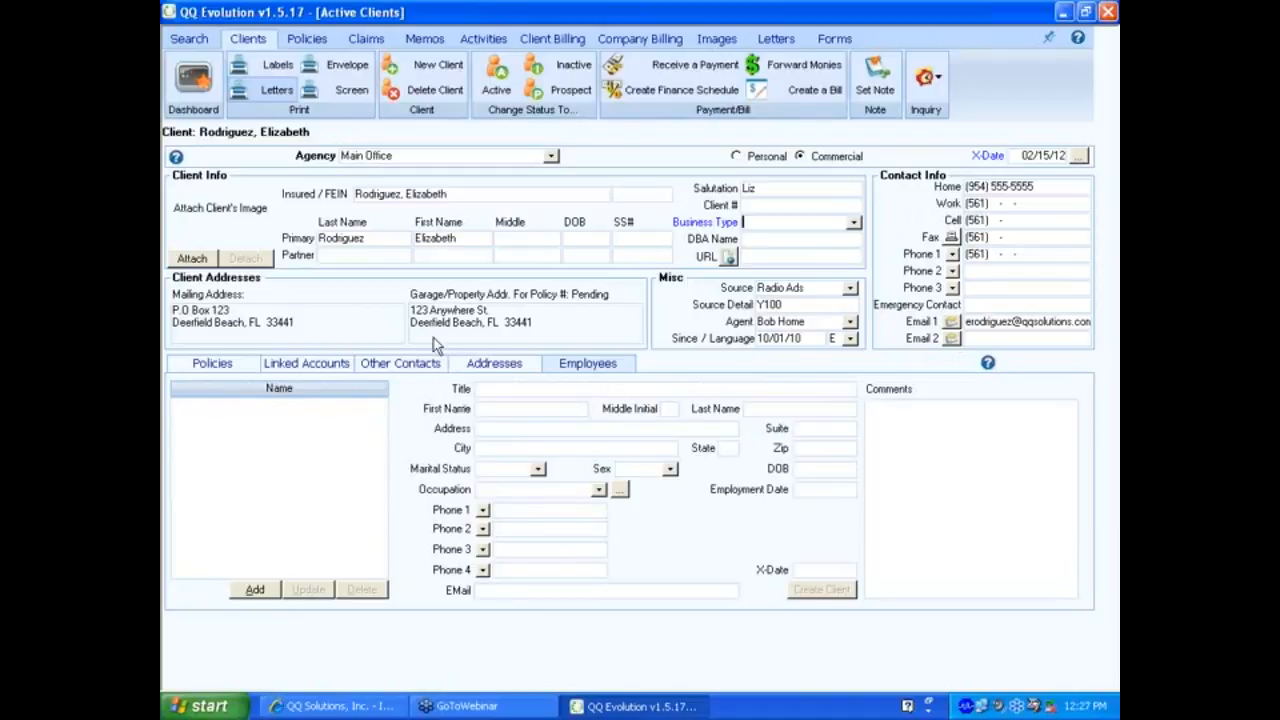
click(414, 364)
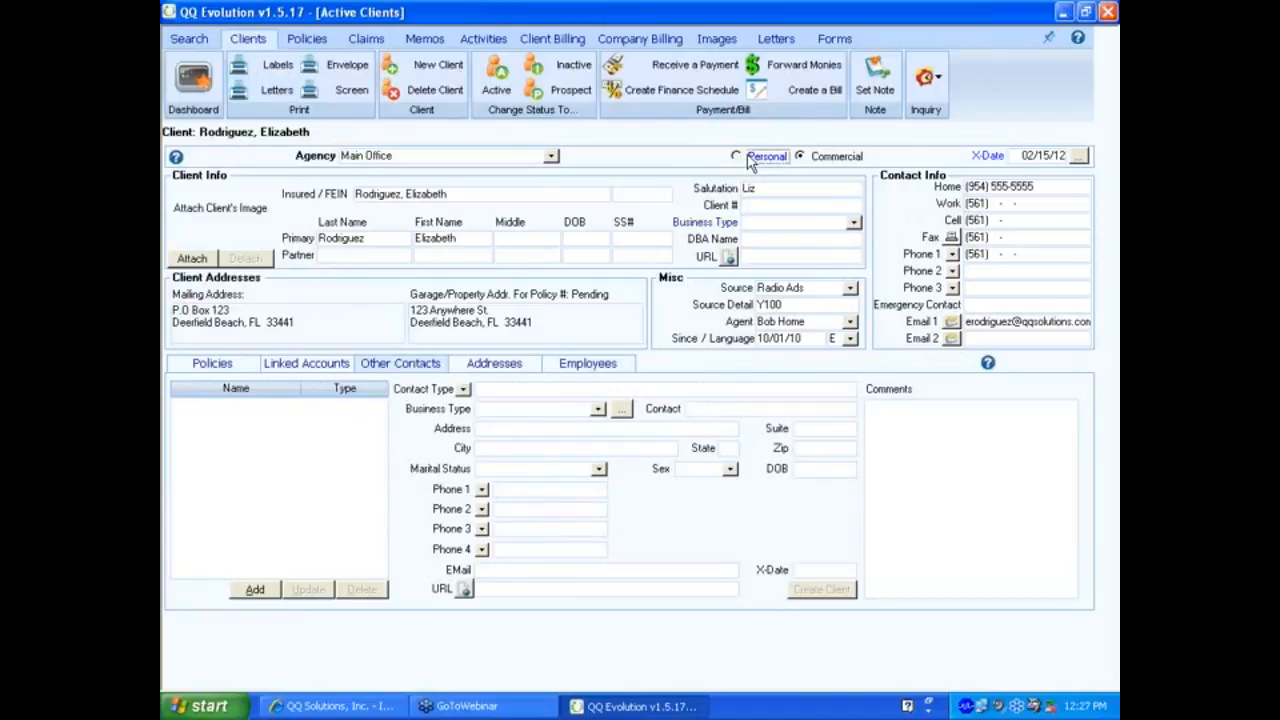
click(752, 163)
click(408, 366)
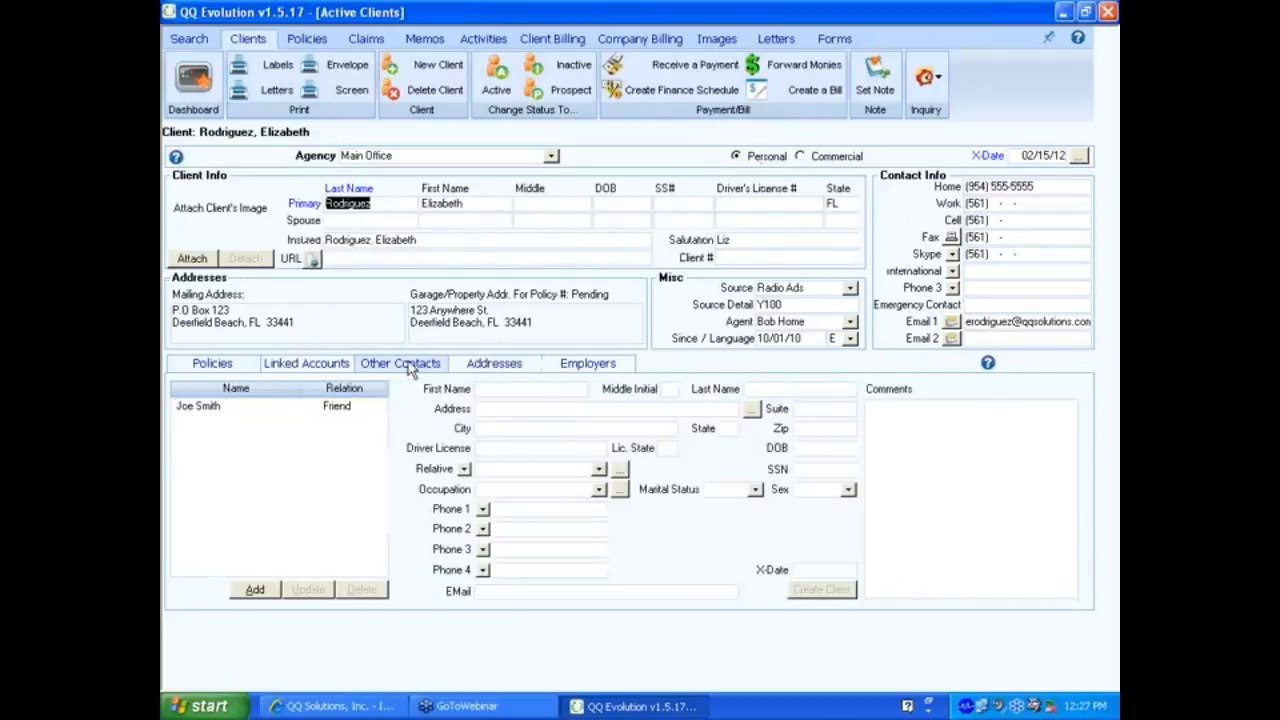
click(355, 408)
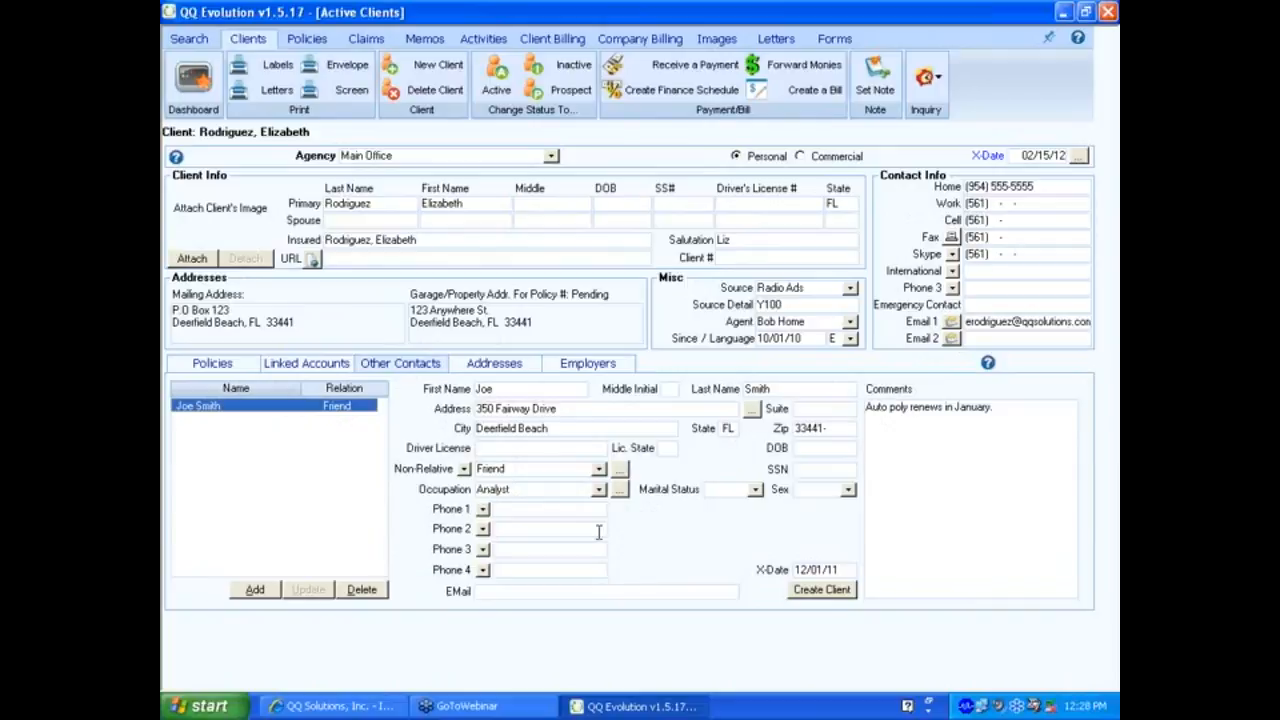
Pin the open client record with no note, then bring up Quick Navigation.
click(209, 461)
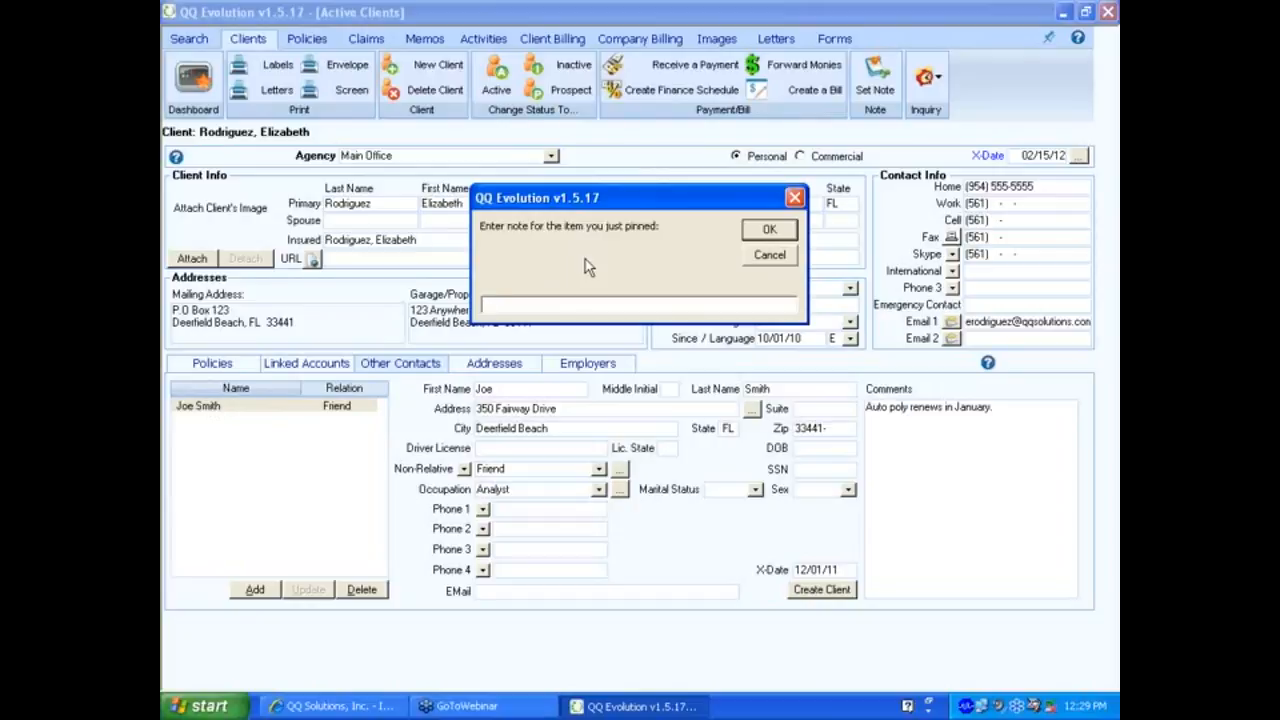
click(778, 257)
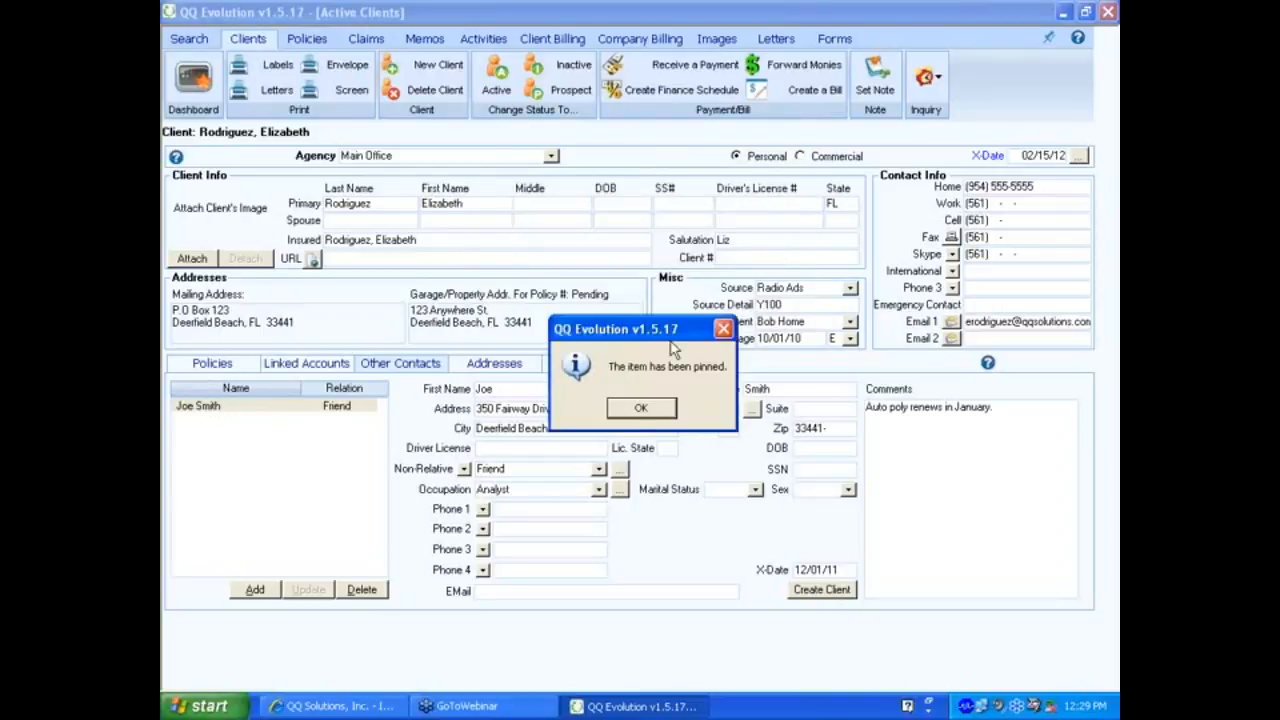
click(633, 407)
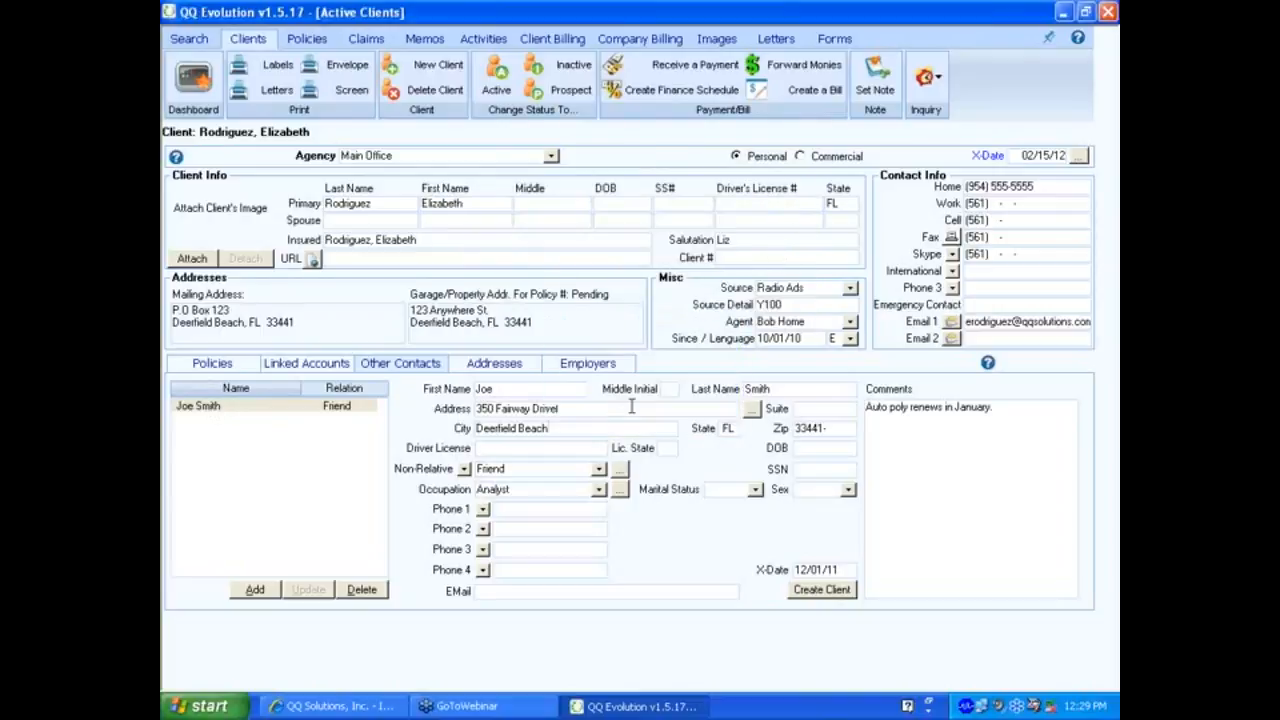
click(1051, 38)
click(1004, 58)
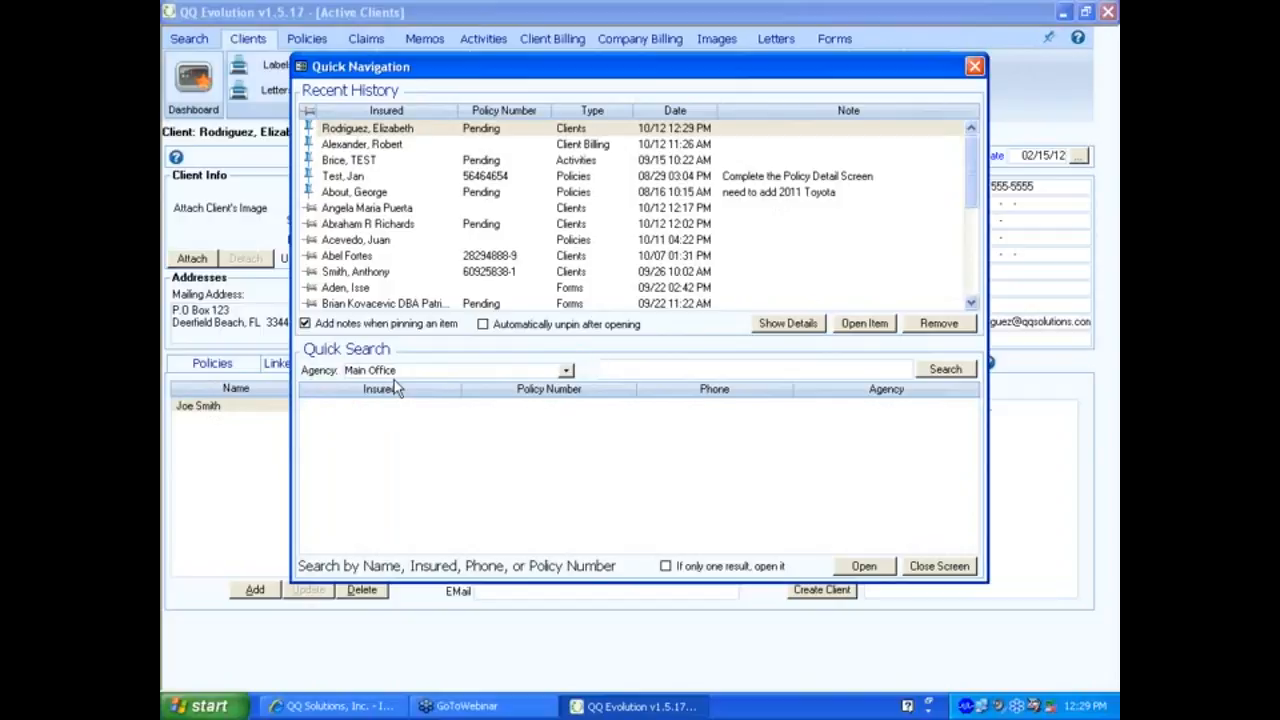
Unpin the client's Quick Navigation entry and re-pin it with the note 'Complete new acct info'.
click(362, 133)
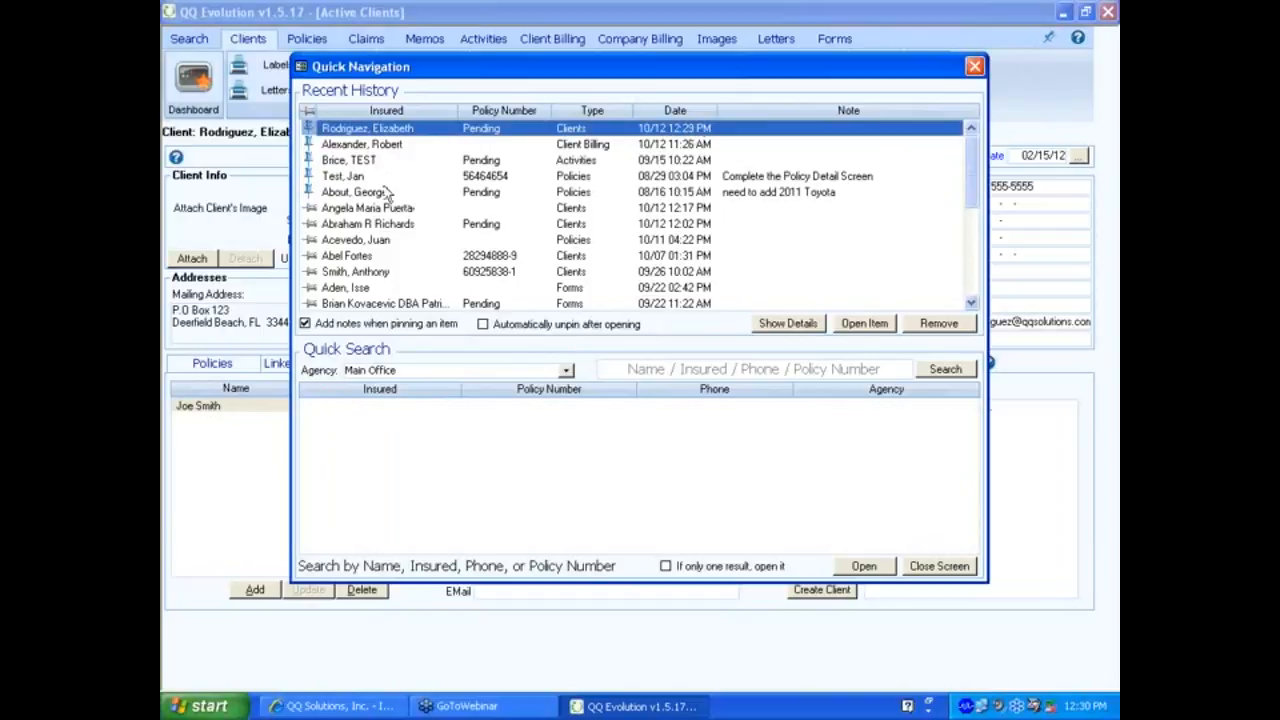
click(311, 128)
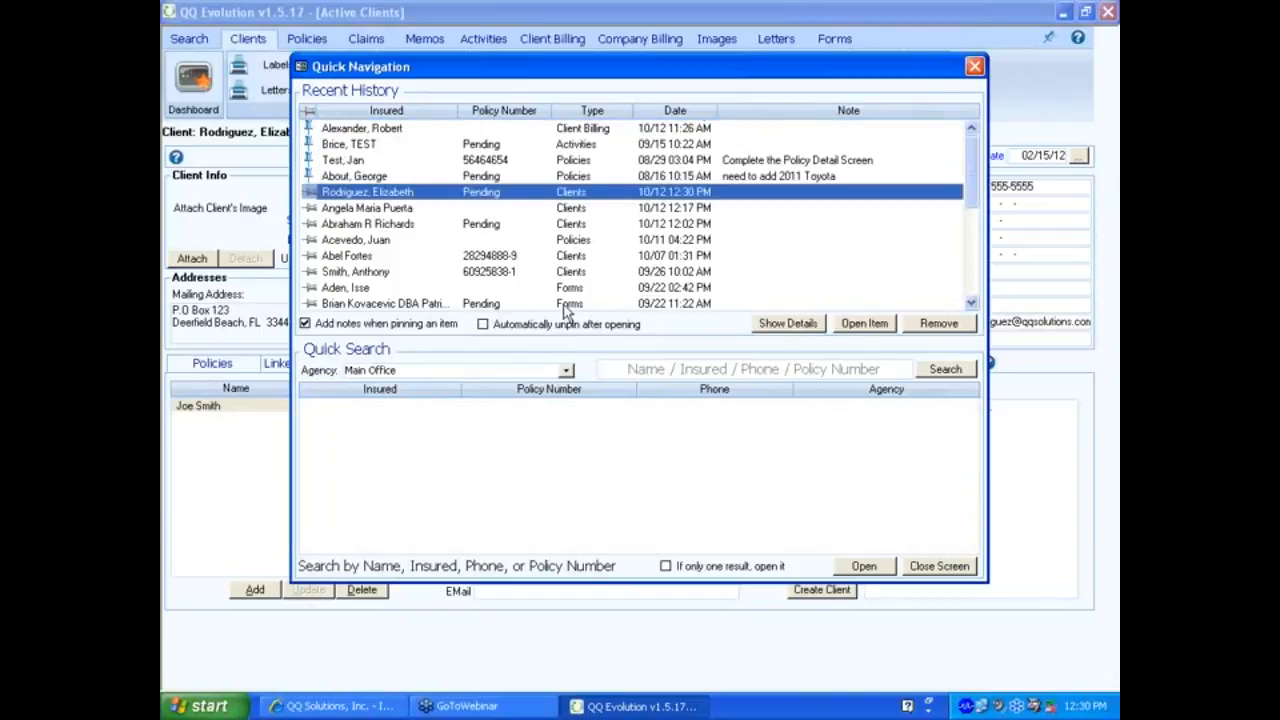
click(311, 191)
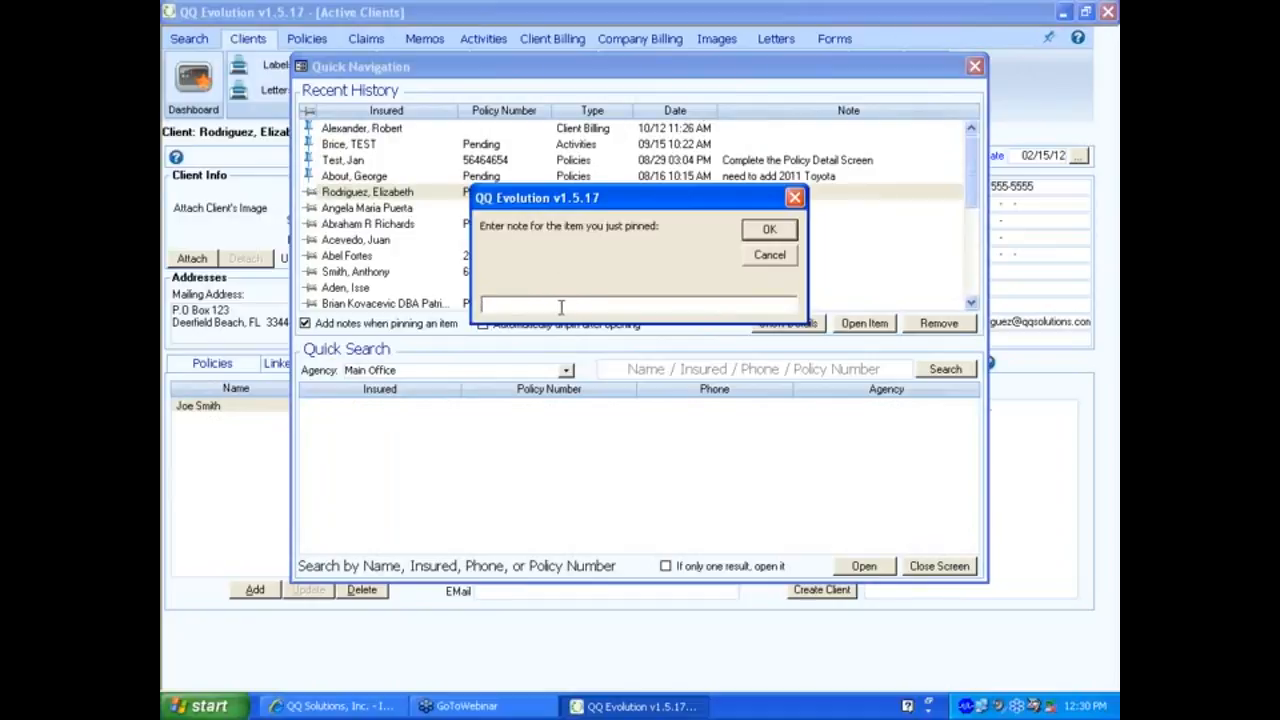
text(Complete new acct info)
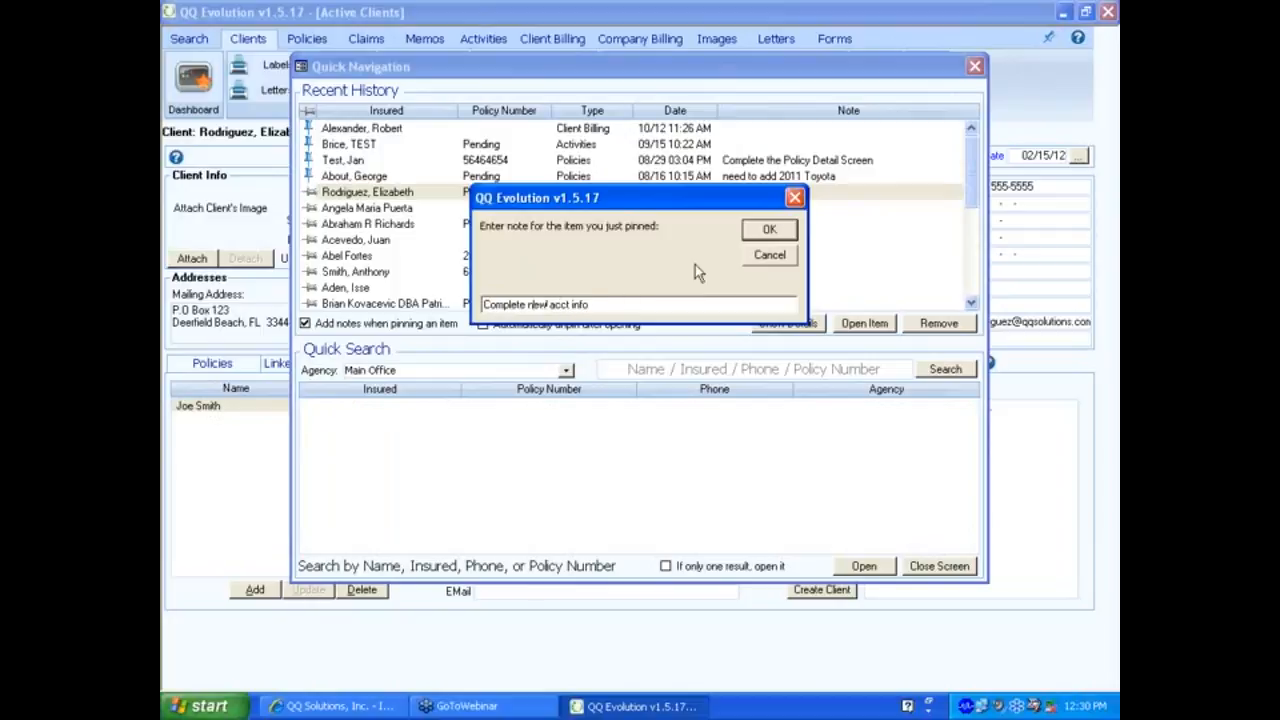
click(772, 231)
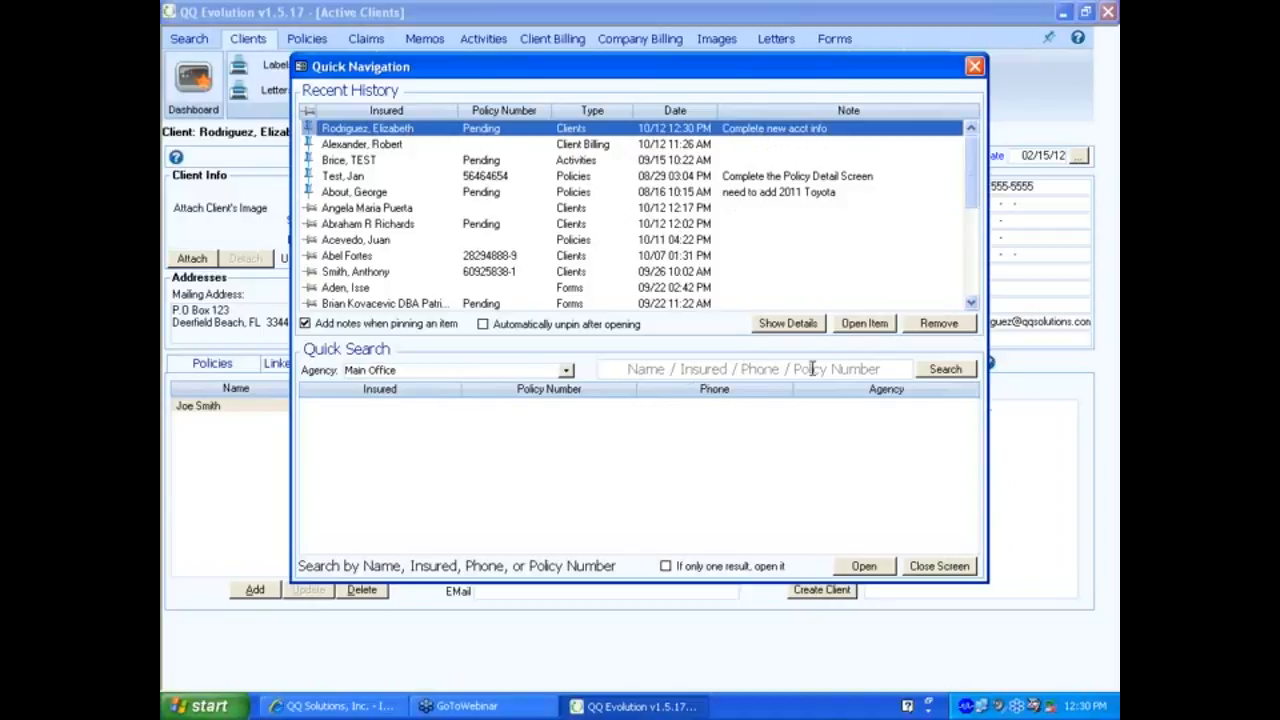
Quick-search by the client's surname, open the matching client's record and select its Auto policy.
click(651, 368)
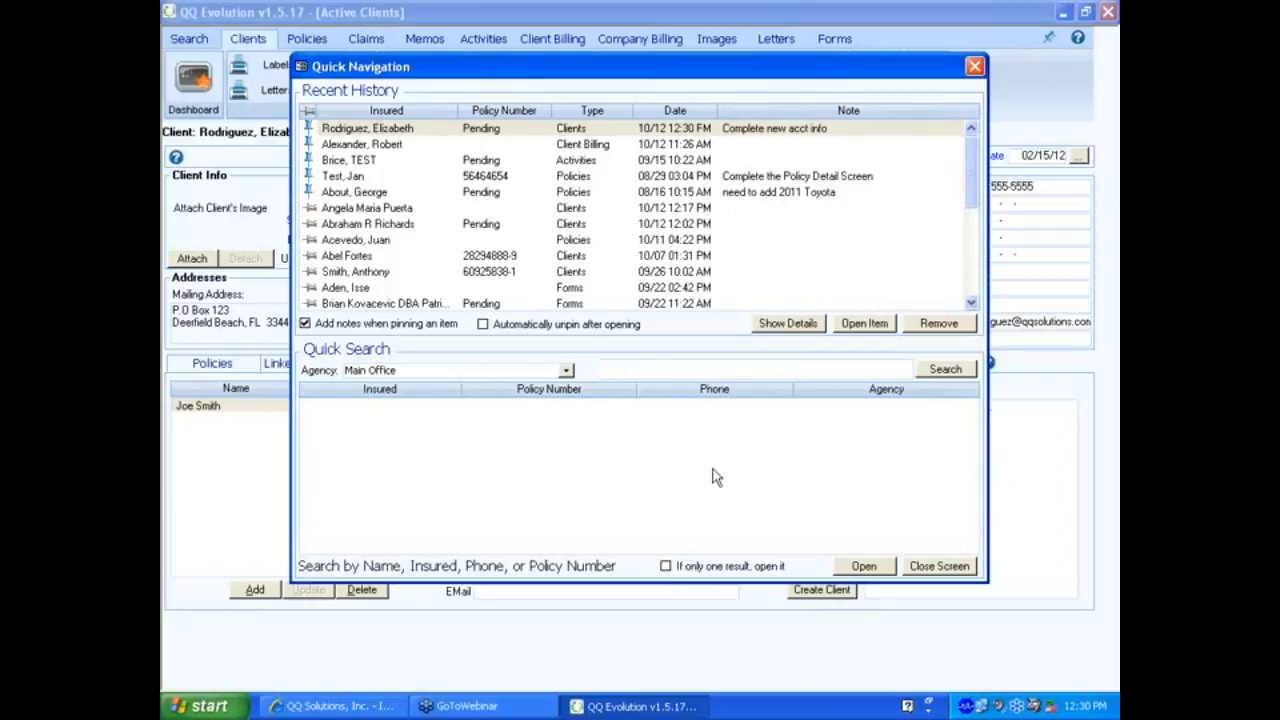
text(smith)
click(945, 369)
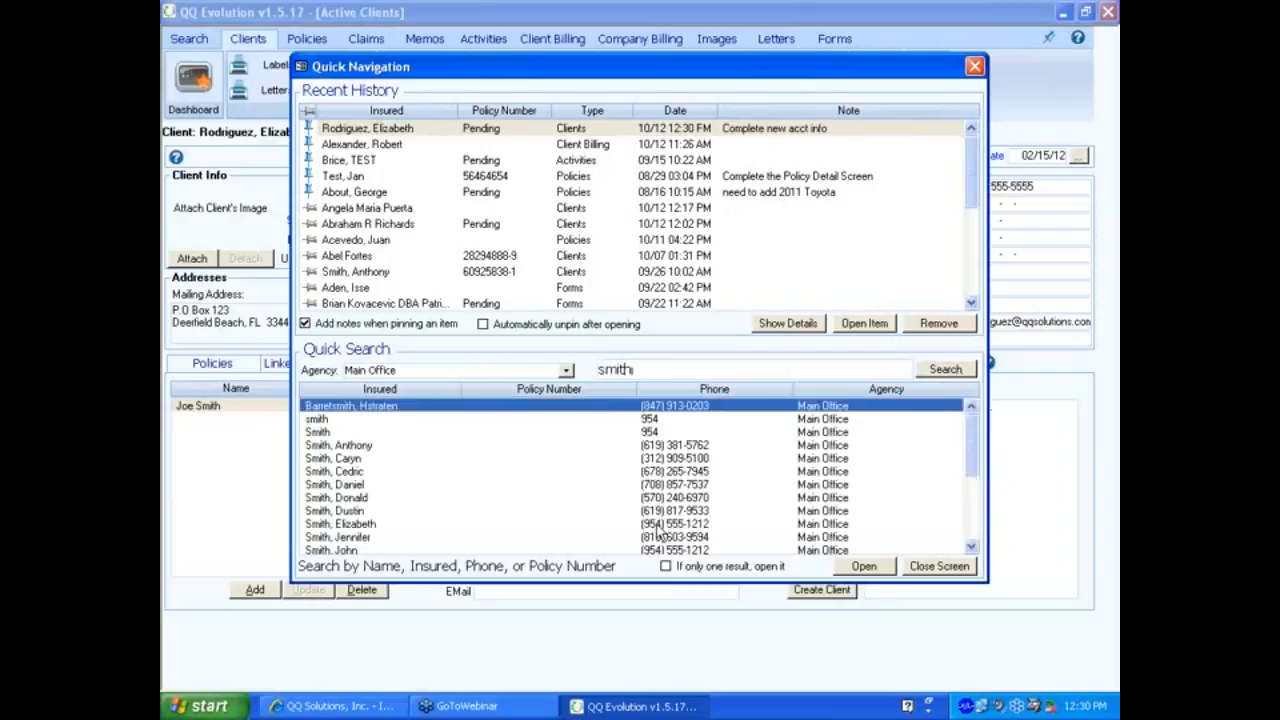
click(345, 485)
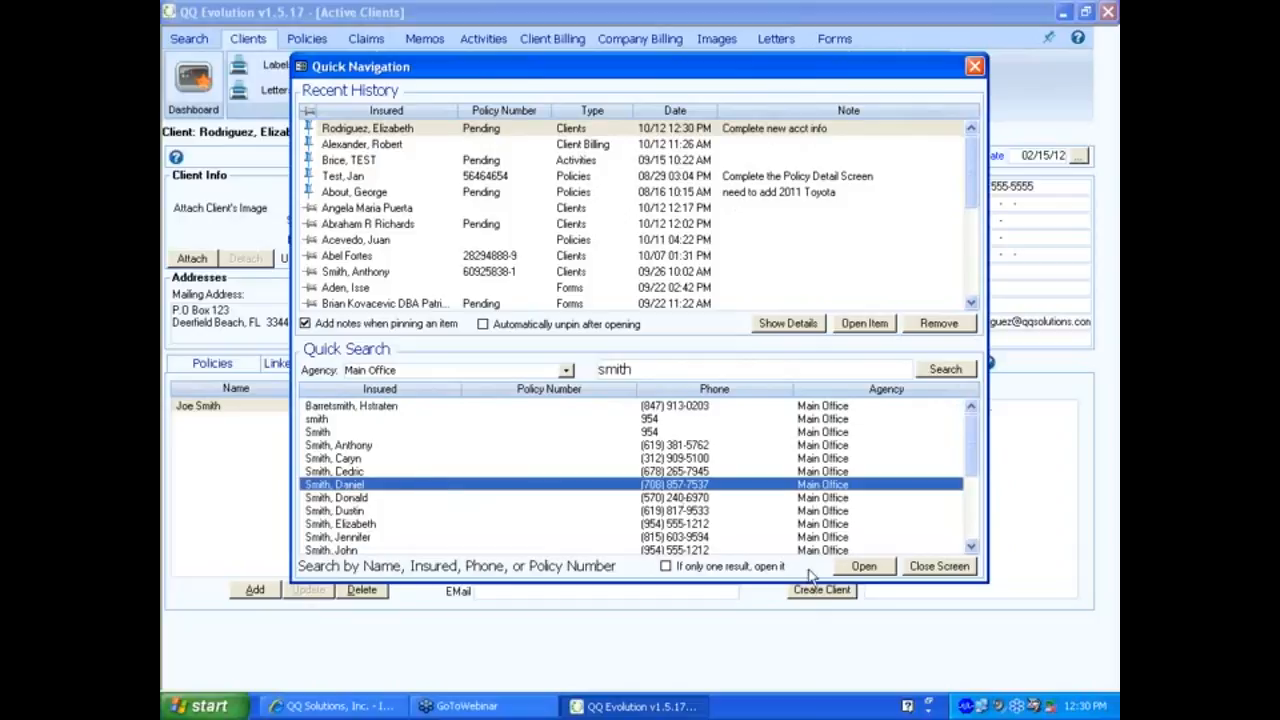
click(856, 567)
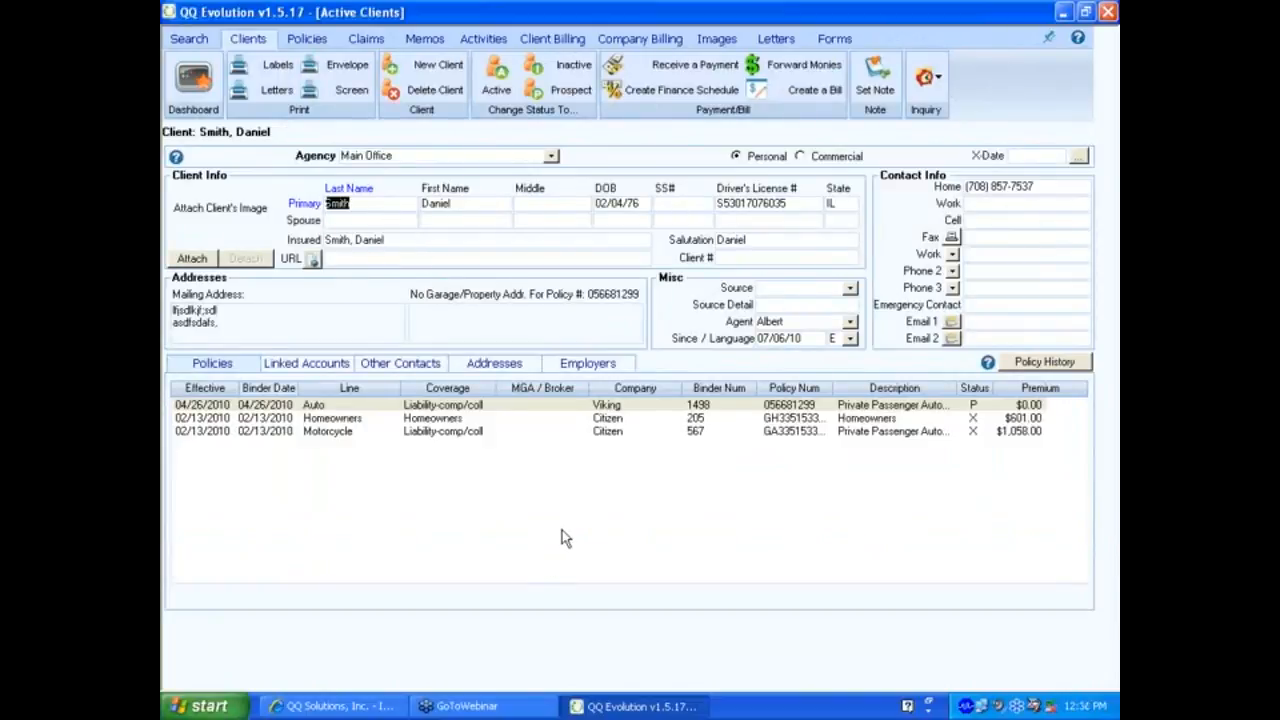
click(345, 407)
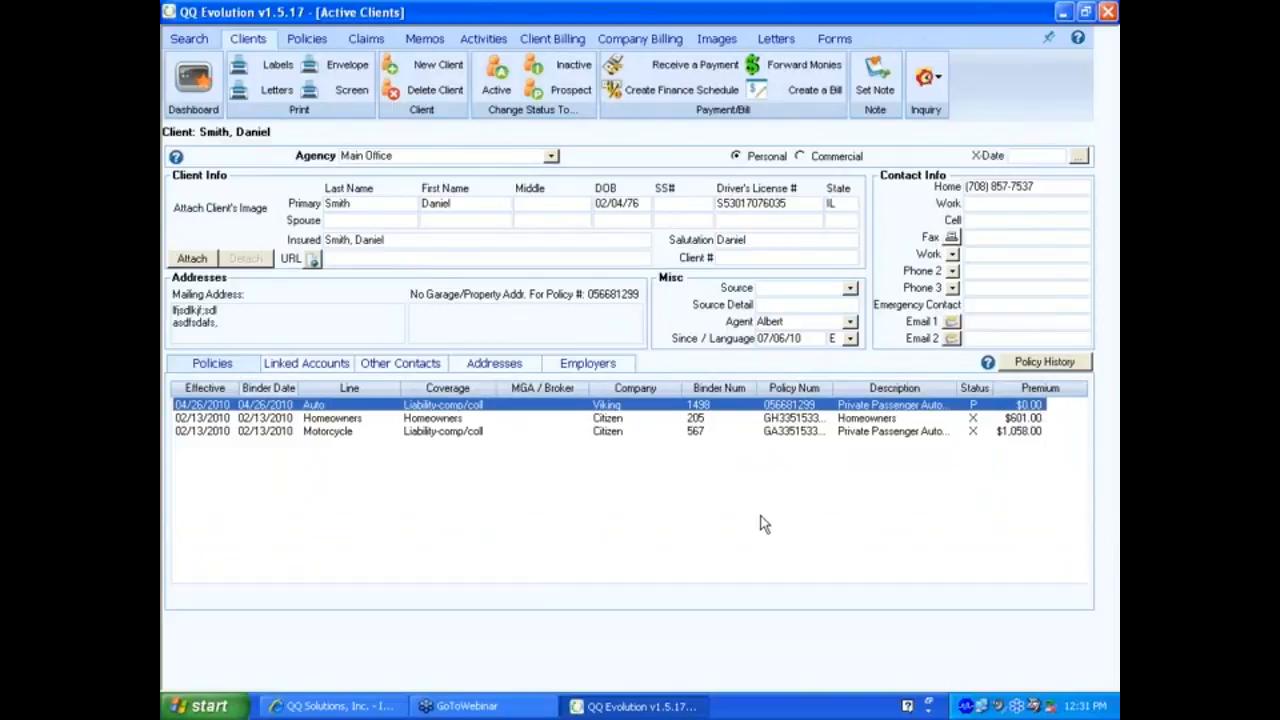
In Quick Navigation, view the pinned client's note details, then open that client's record.
click(1049, 38)
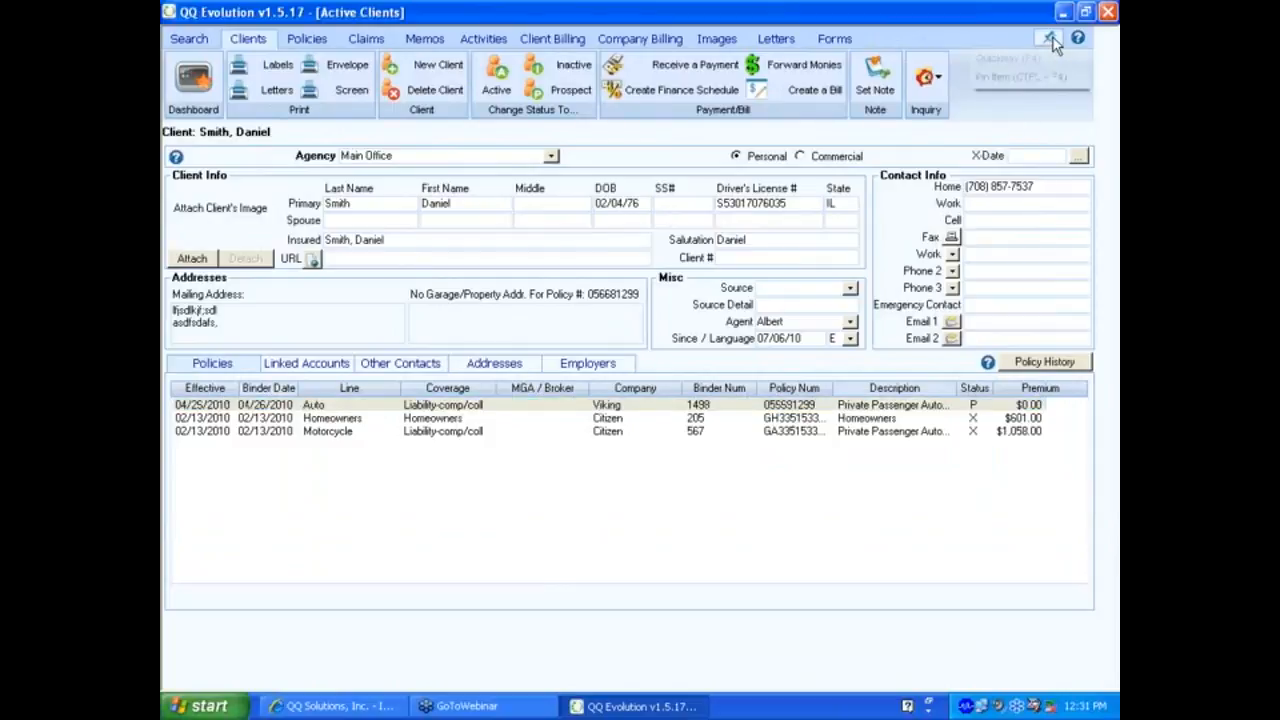
click(1022, 60)
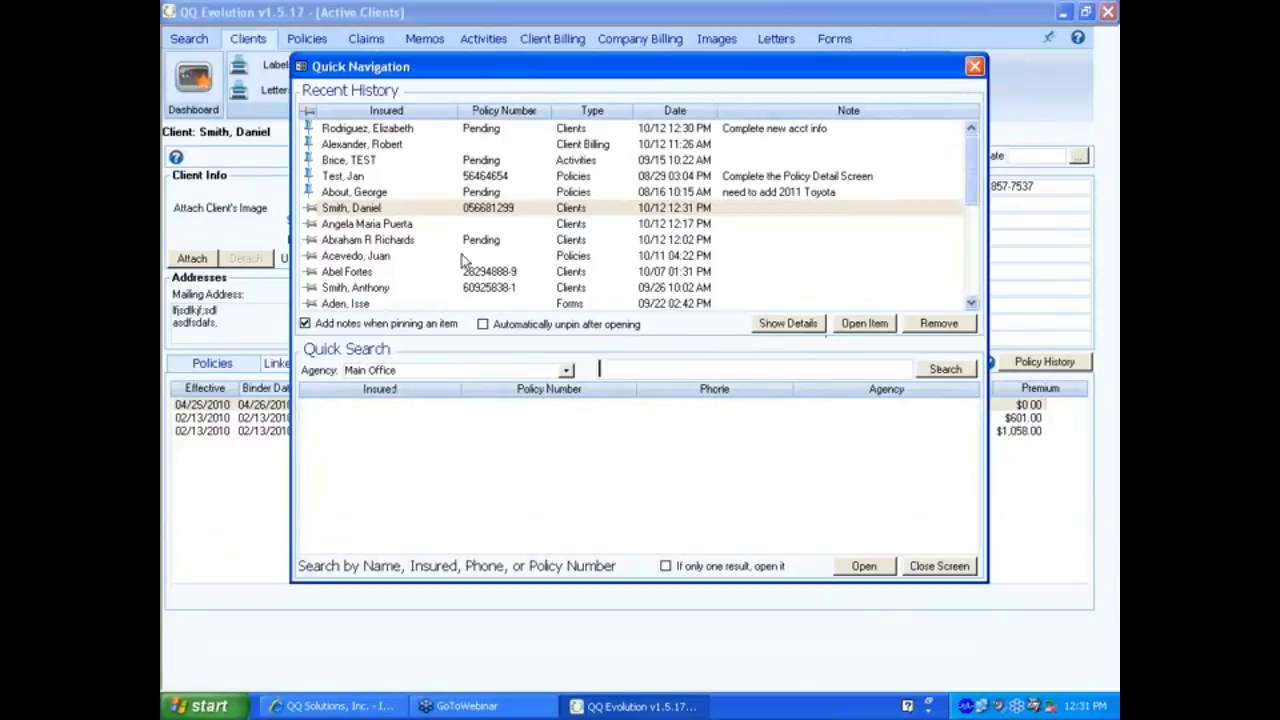
click(380, 131)
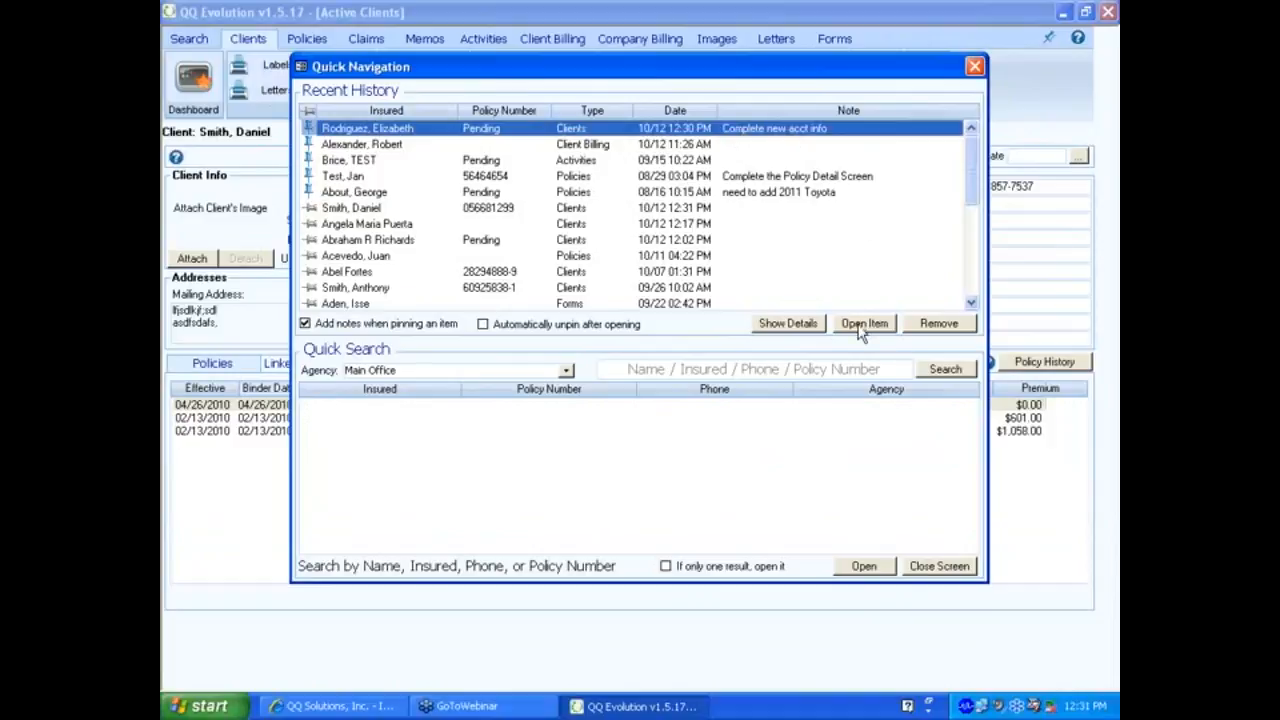
click(786, 326)
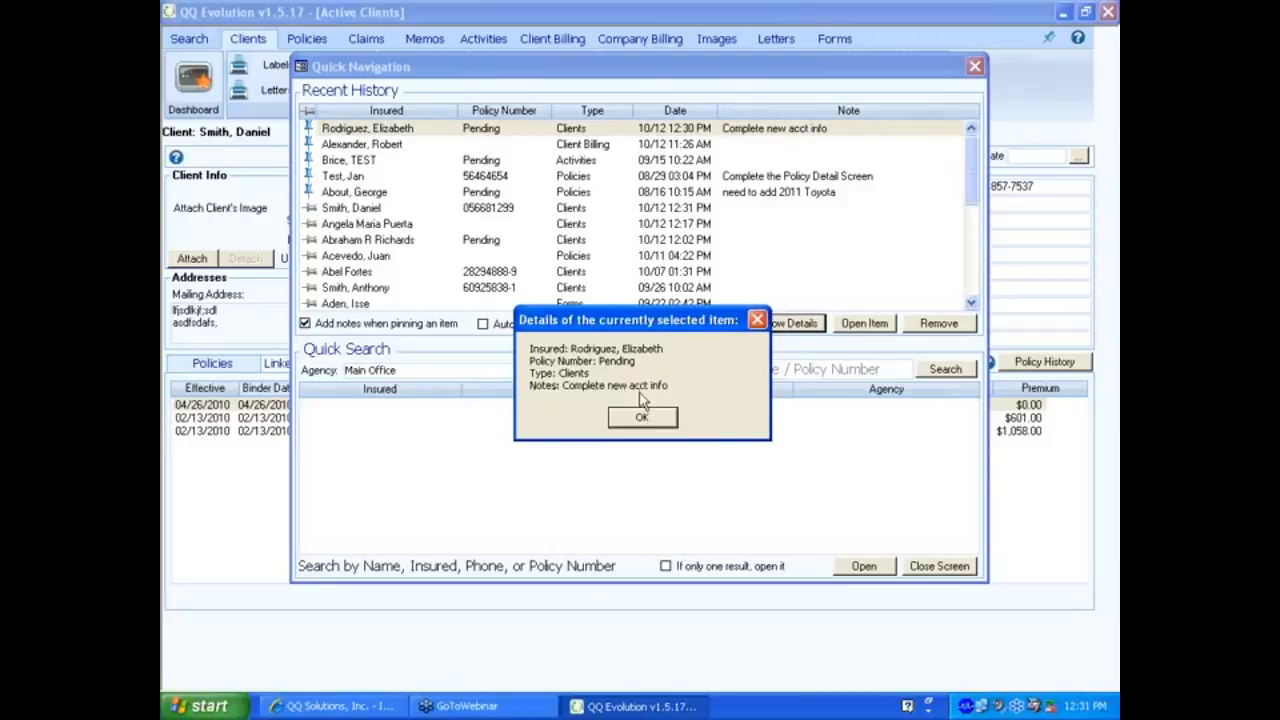
click(643, 418)
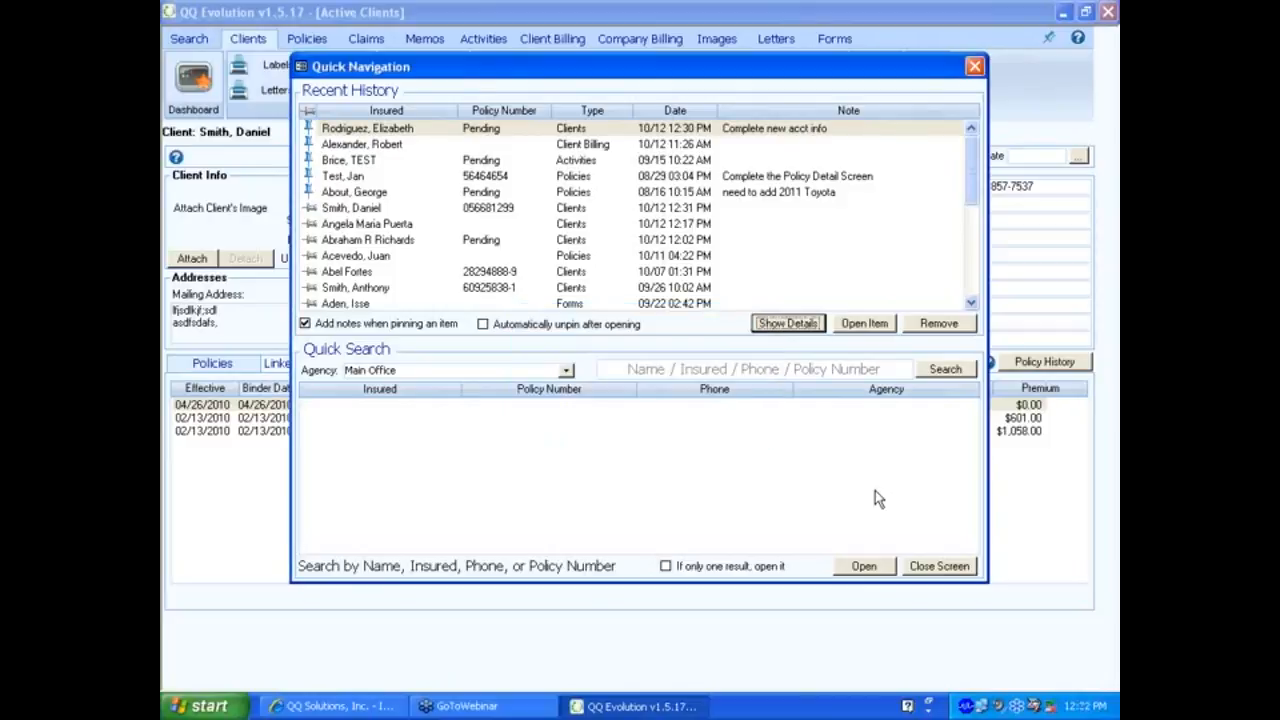
click(866, 323)
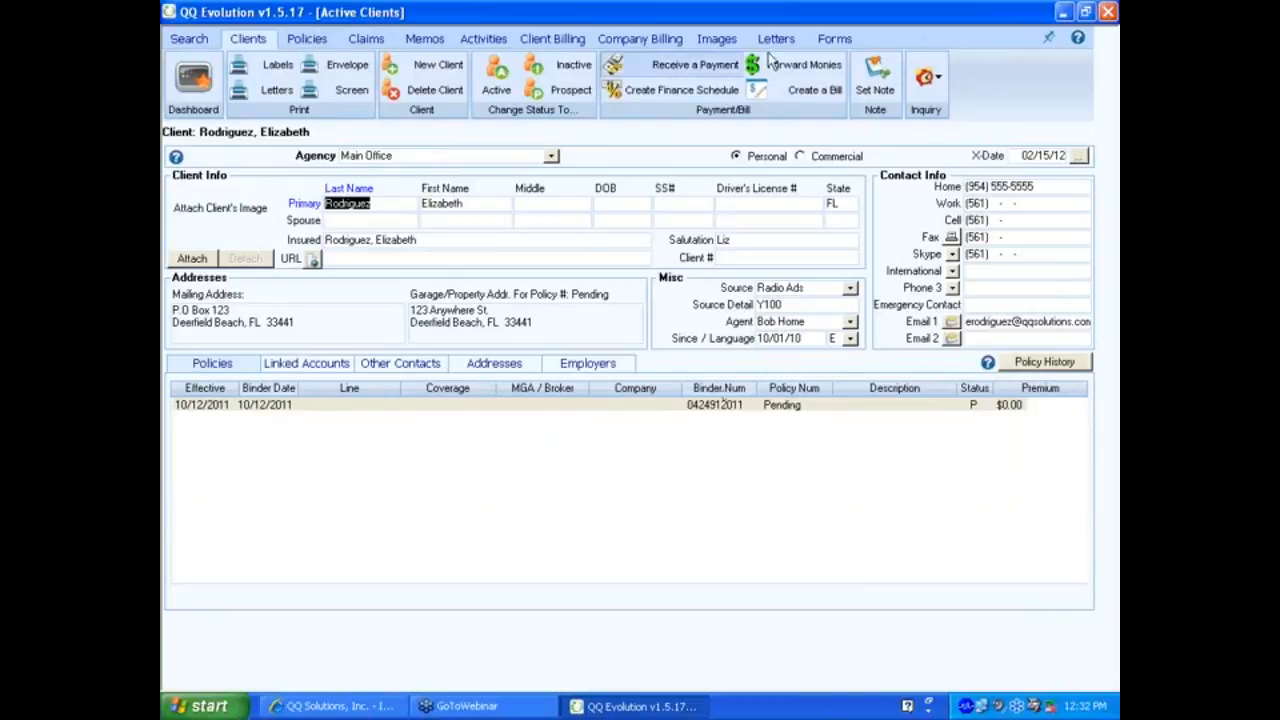
Show the client's Forms area, which has no forms listed yet.
click(835, 37)
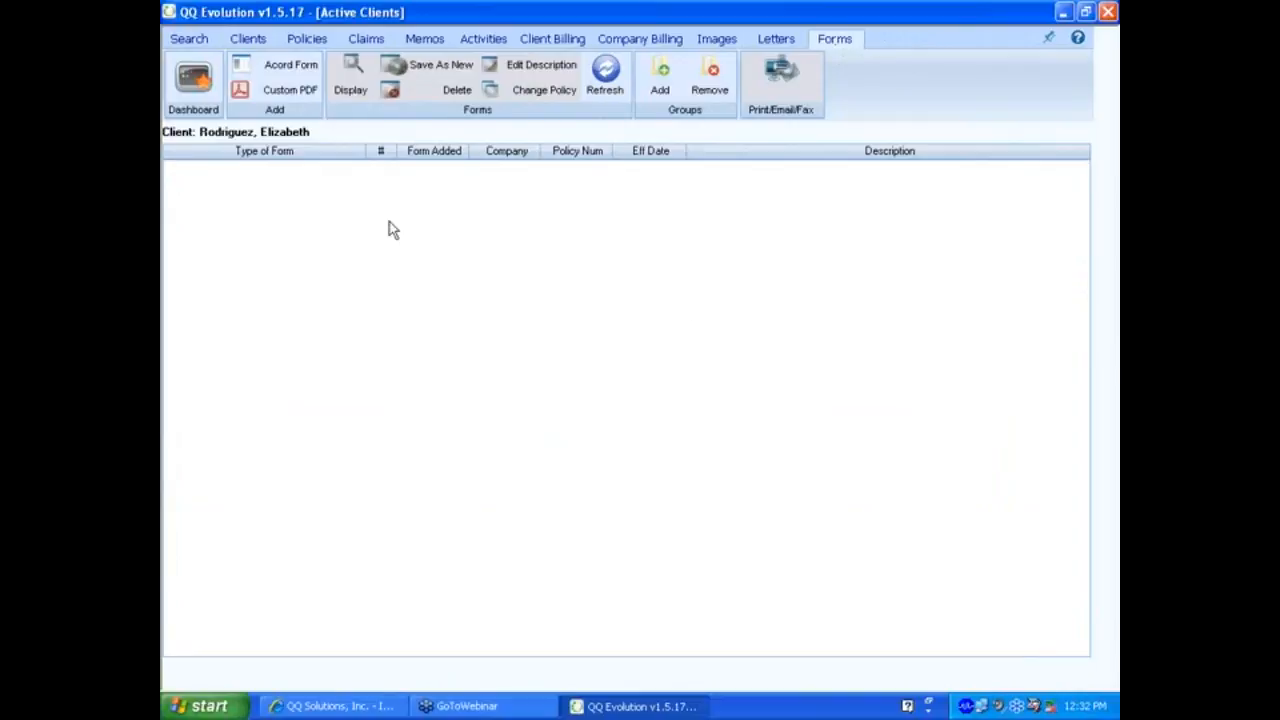
Add the Auto Endorsement ACORD form from the Select Form list and place the cursor in Carrier.
click(290, 64)
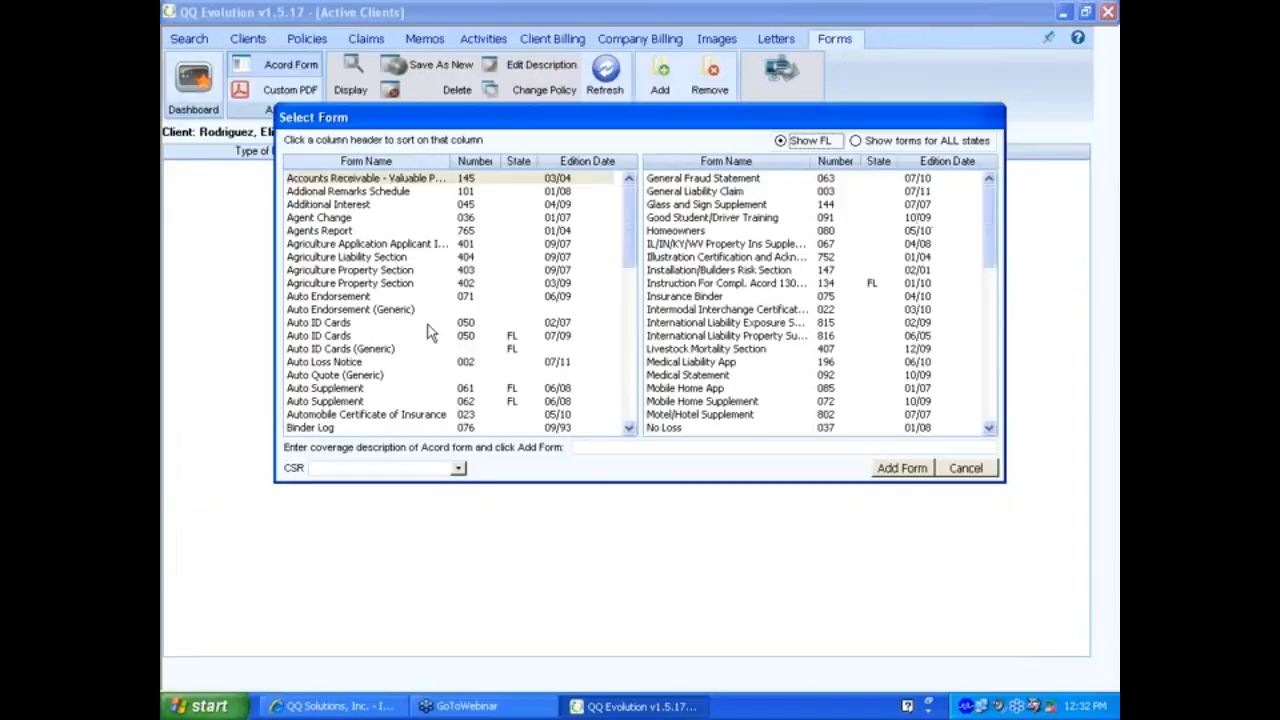
click(352, 376)
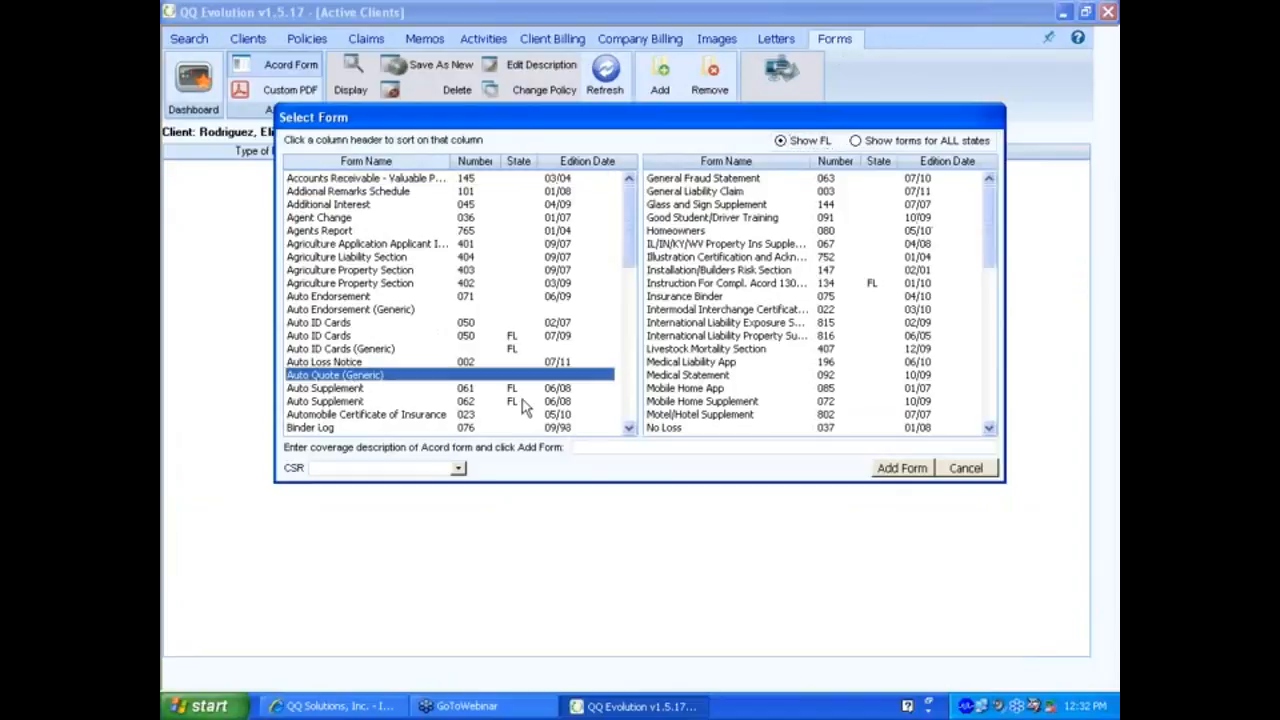
scroll(632, 420, down, 7)
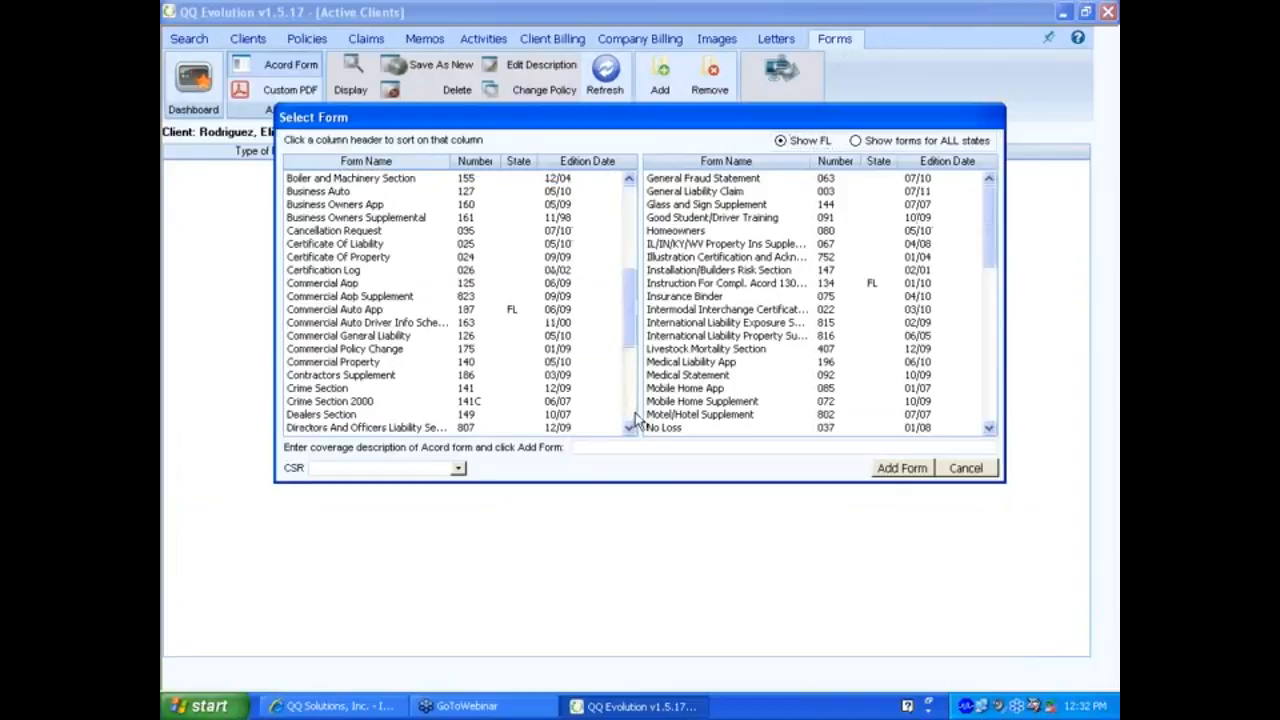
click(631, 190)
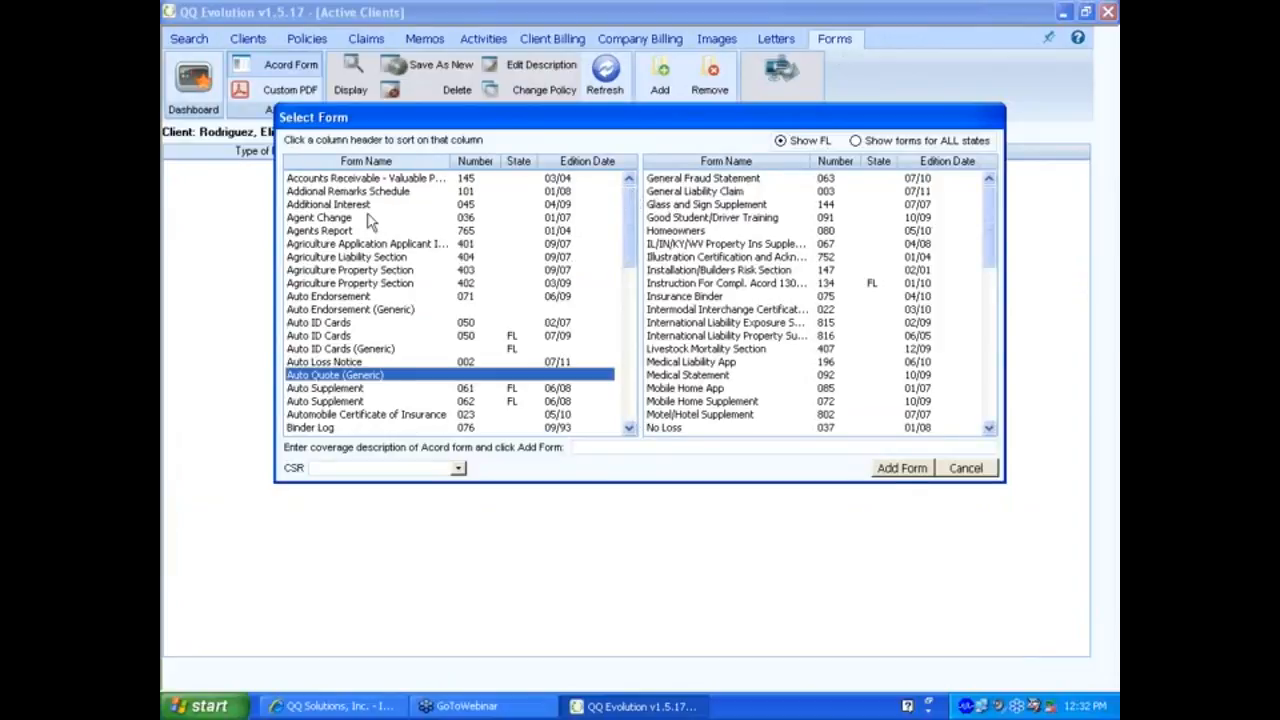
double_click(340, 309)
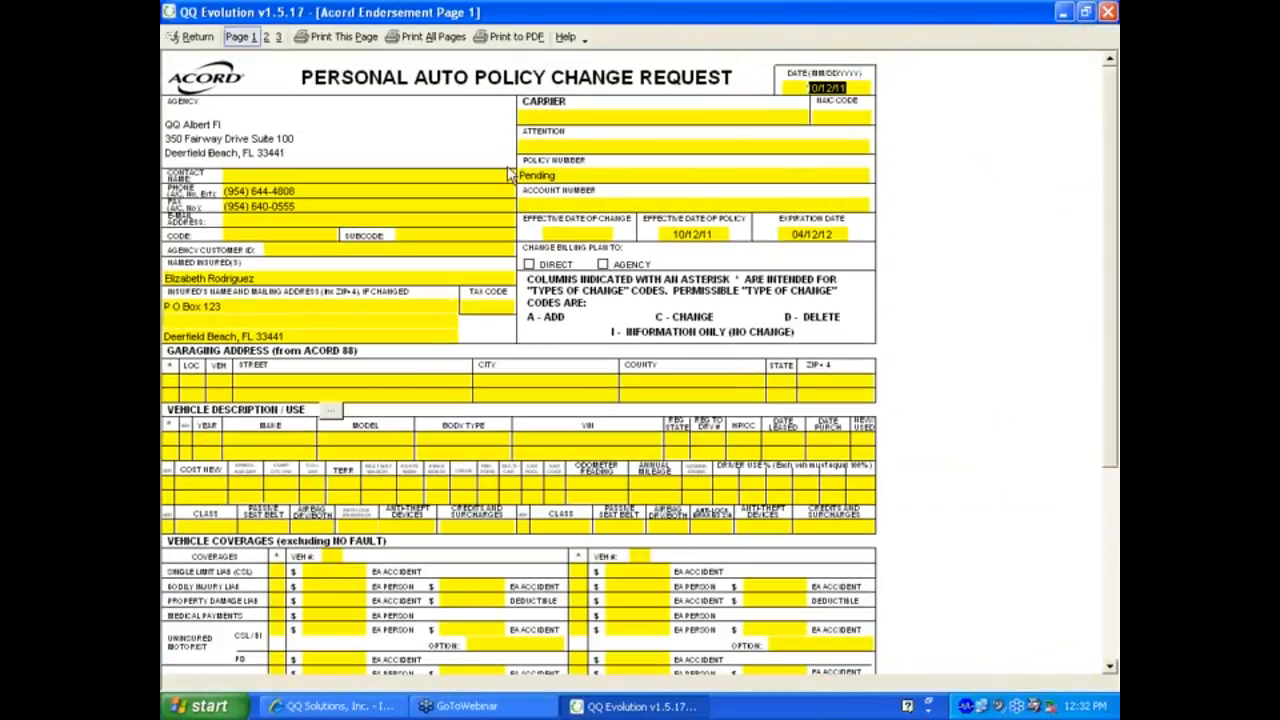
click(577, 115)
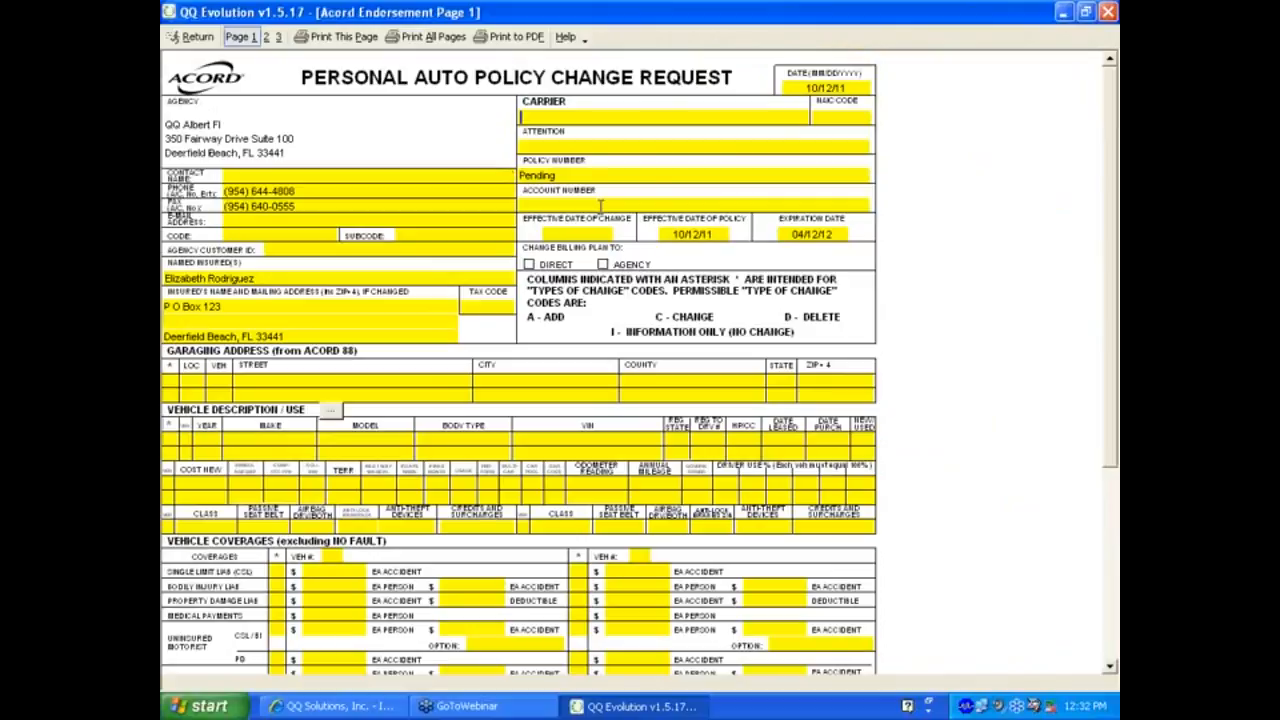
Enter Webinar Company as the carrier, then pin and close the endorsement form.
text(Webinar Company)
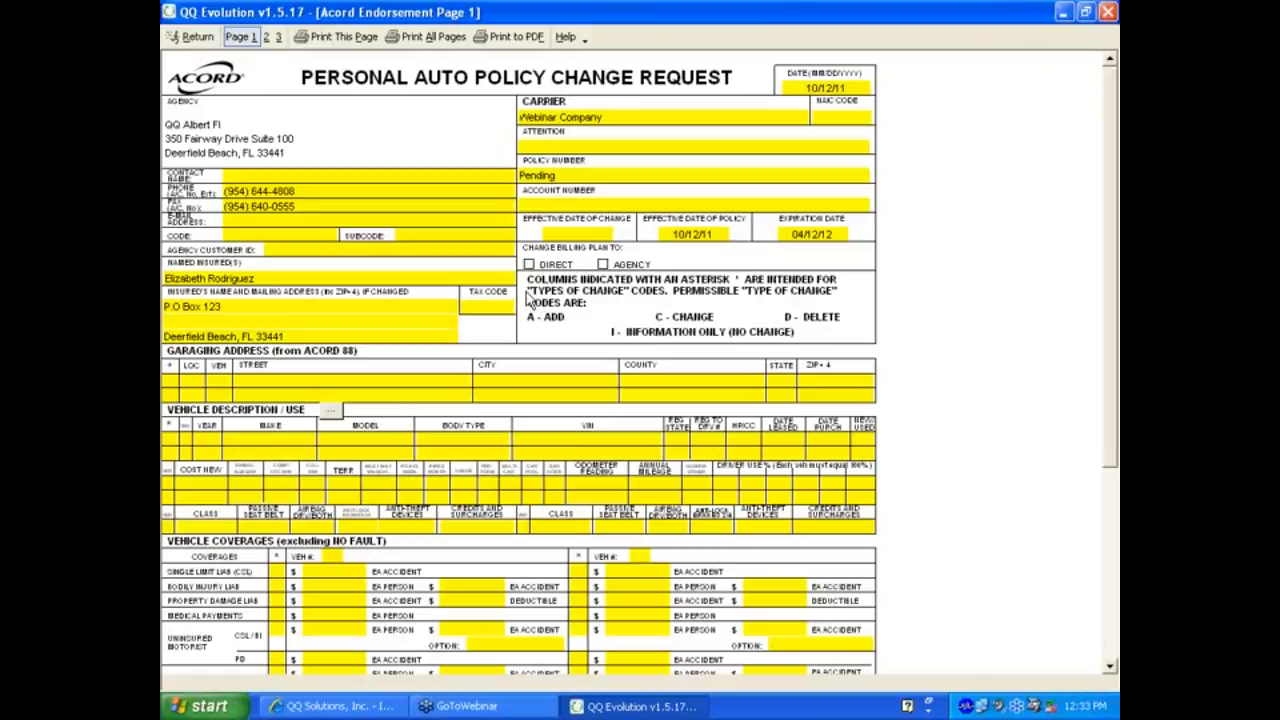
key(Escape)
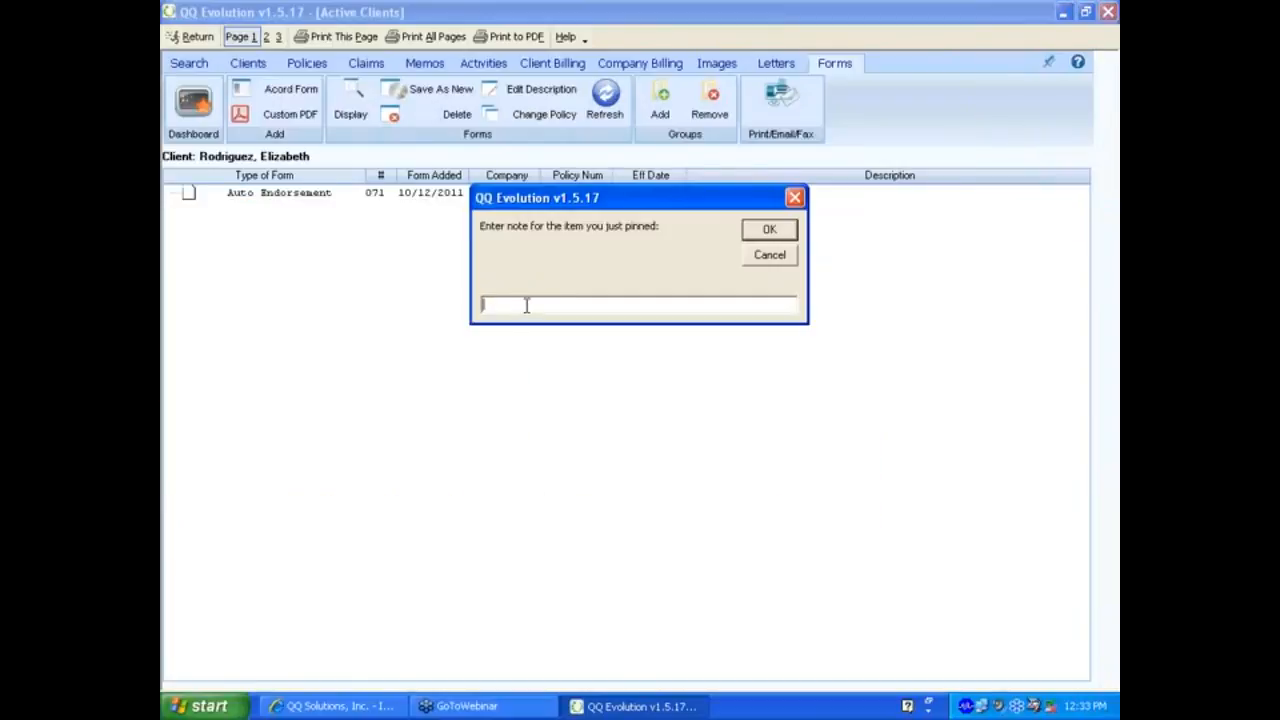
Give the pinned endorsement form the note 'Complete Acord Form'.
text(Complete Acord Form)
click(780, 232)
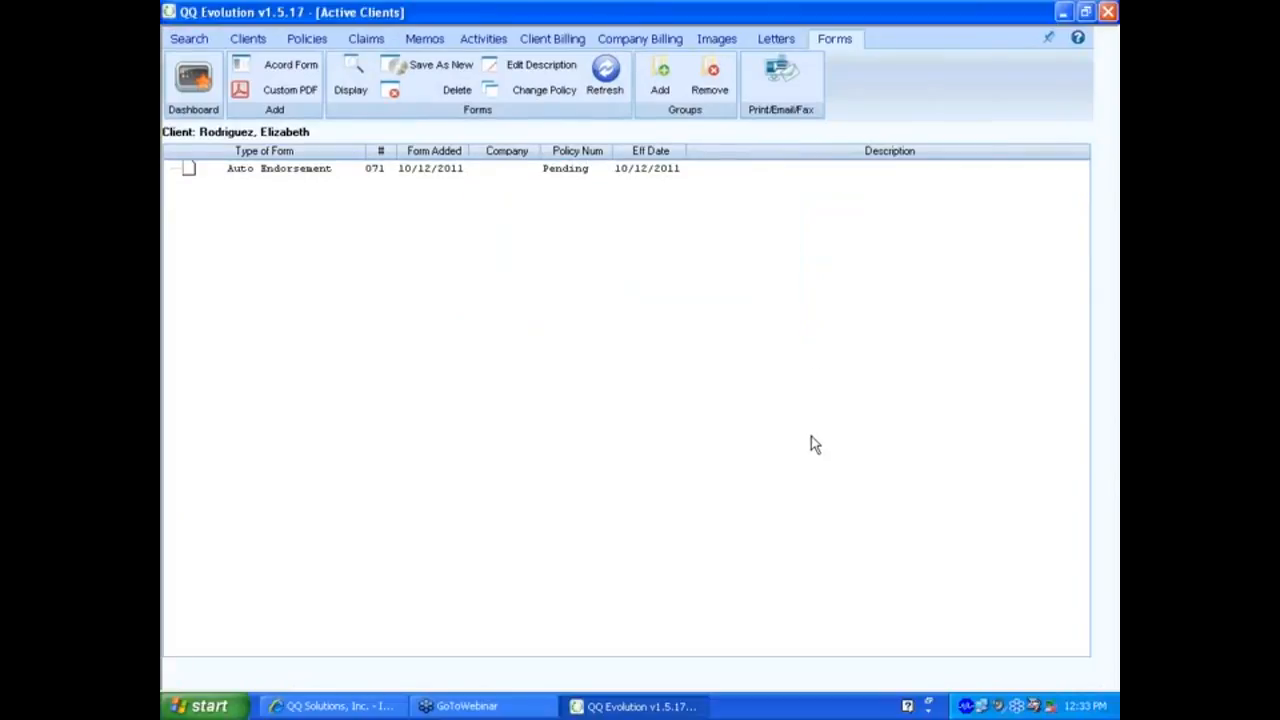
Search Quick Navigation by a client surname and open the second of the two matching clients.
click(1048, 38)
click(1008, 58)
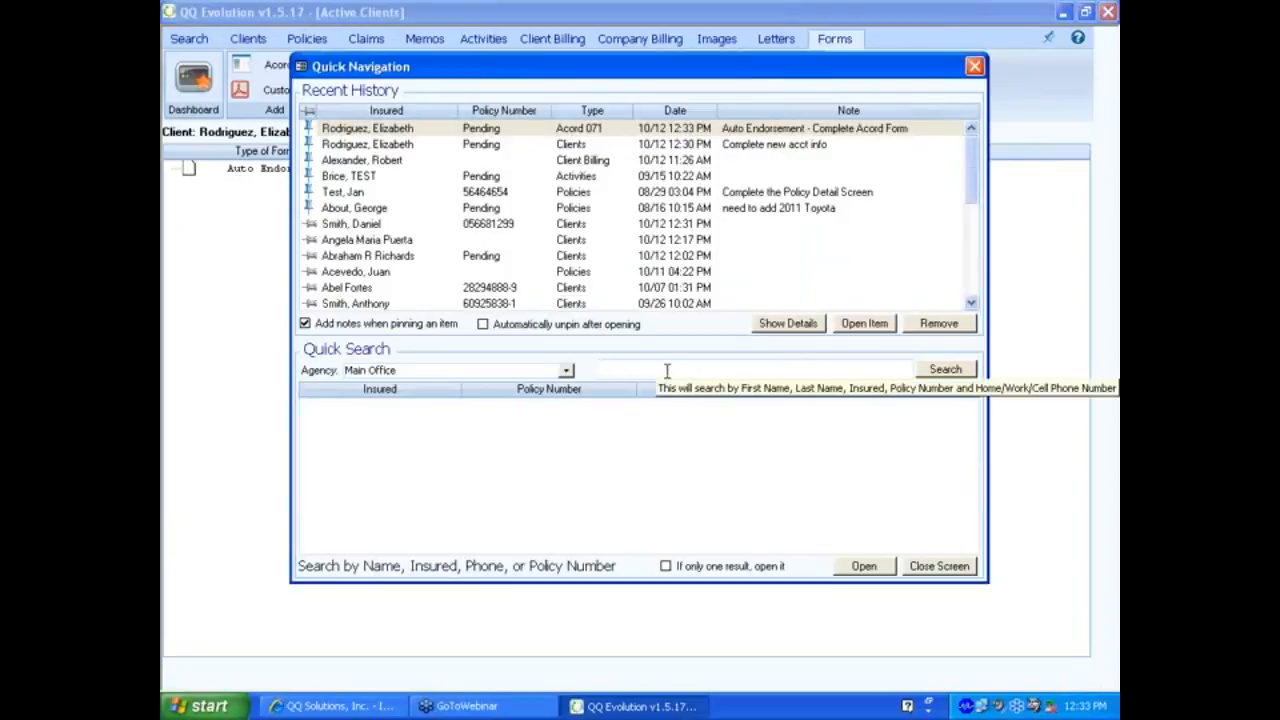
text(acevedo)
click(960, 370)
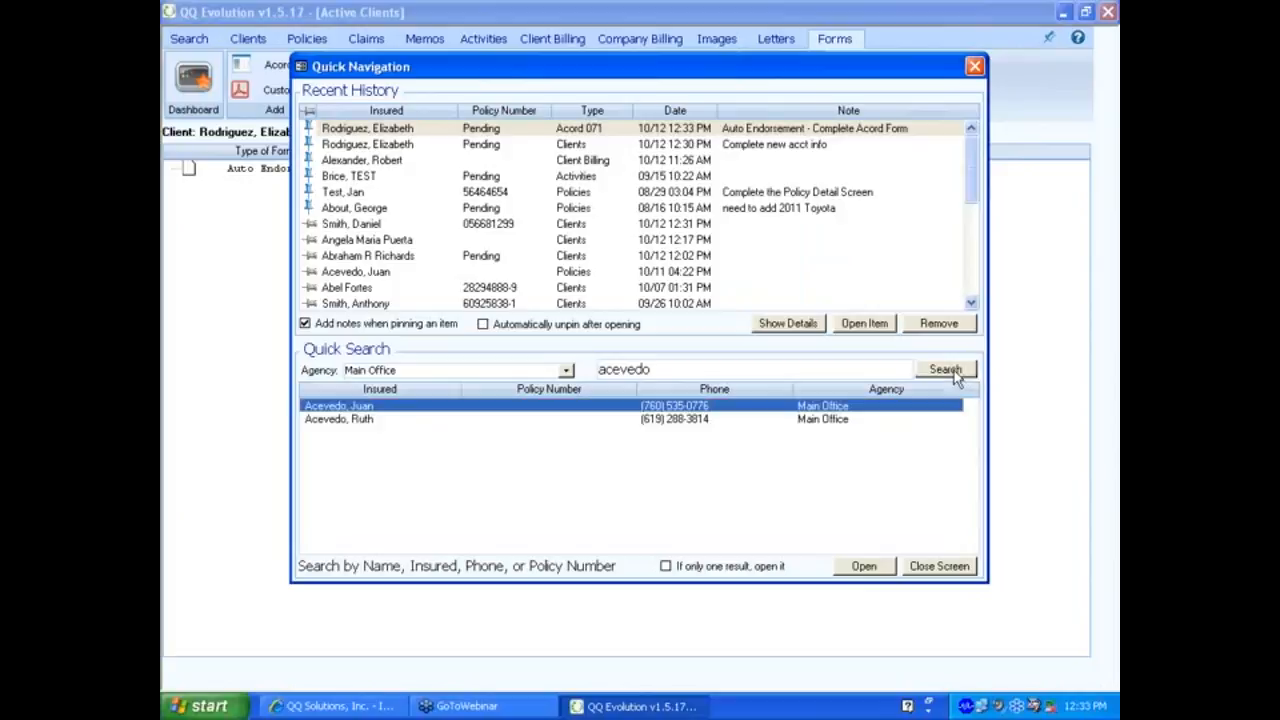
click(377, 420)
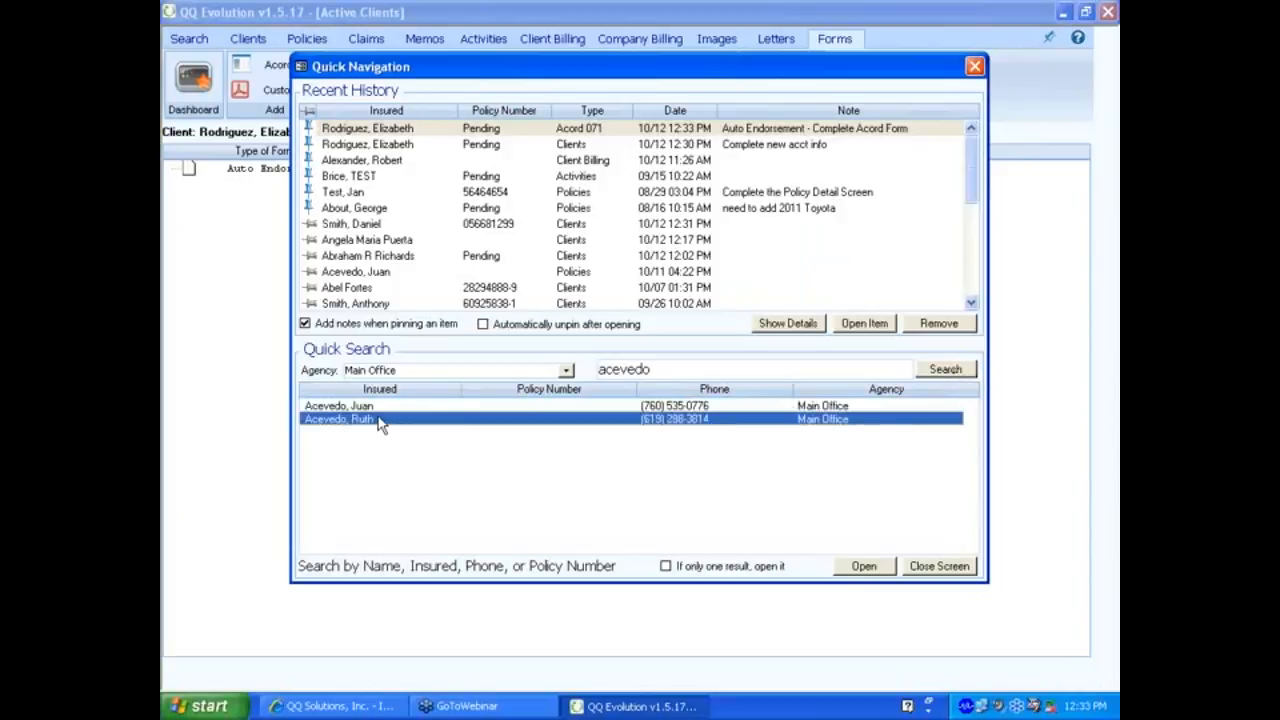
double_click(610, 422)
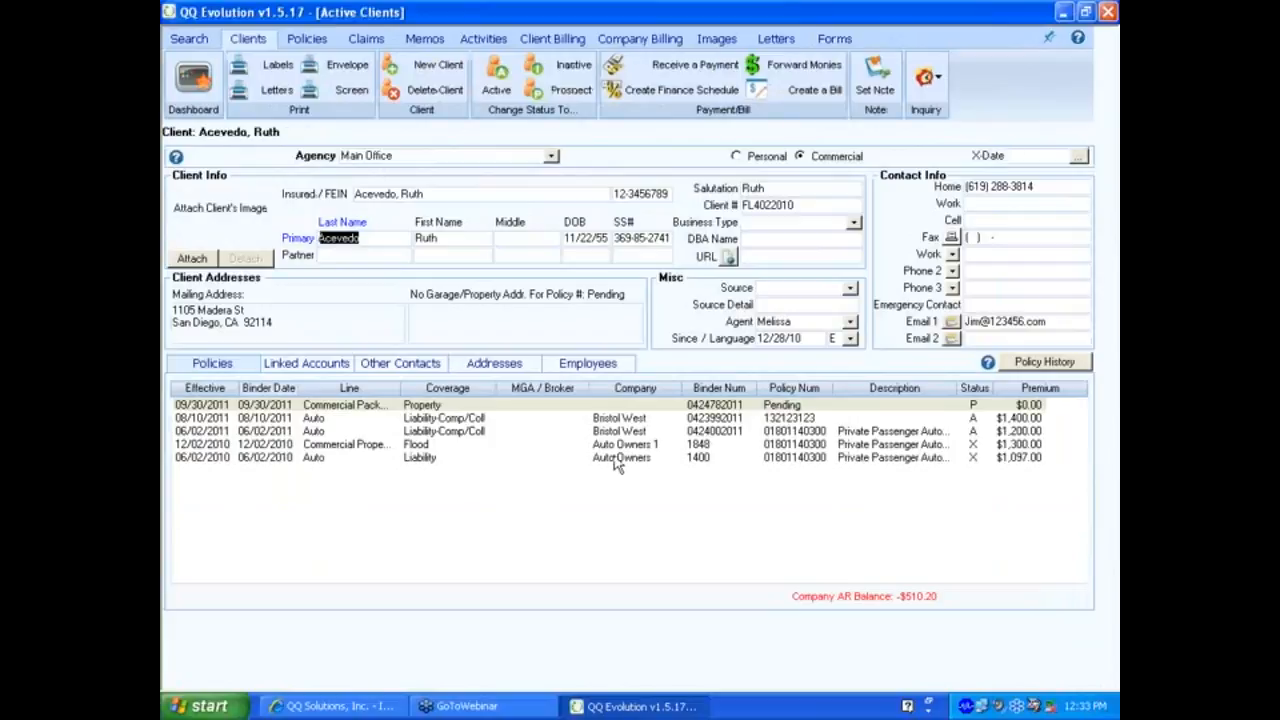
Reopen the pinned Auto Endorsement form from Quick Navigation's Recent History.
click(1048, 37)
click(1003, 61)
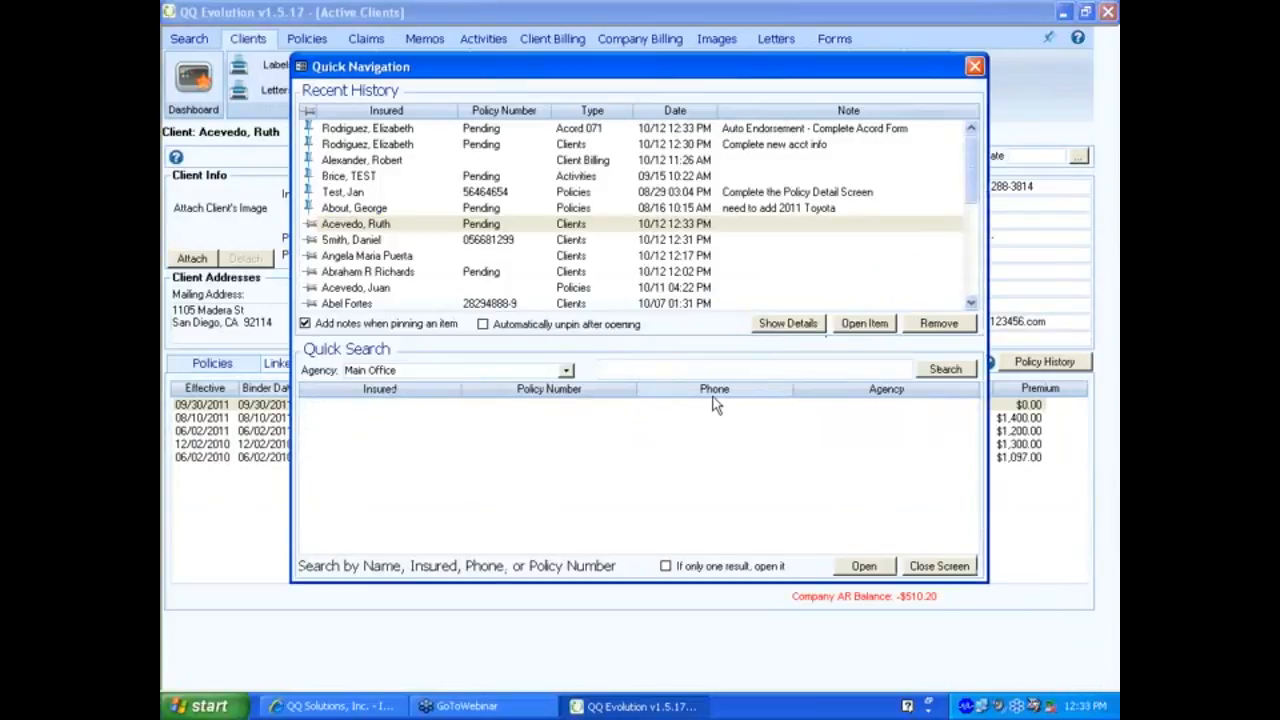
click(749, 131)
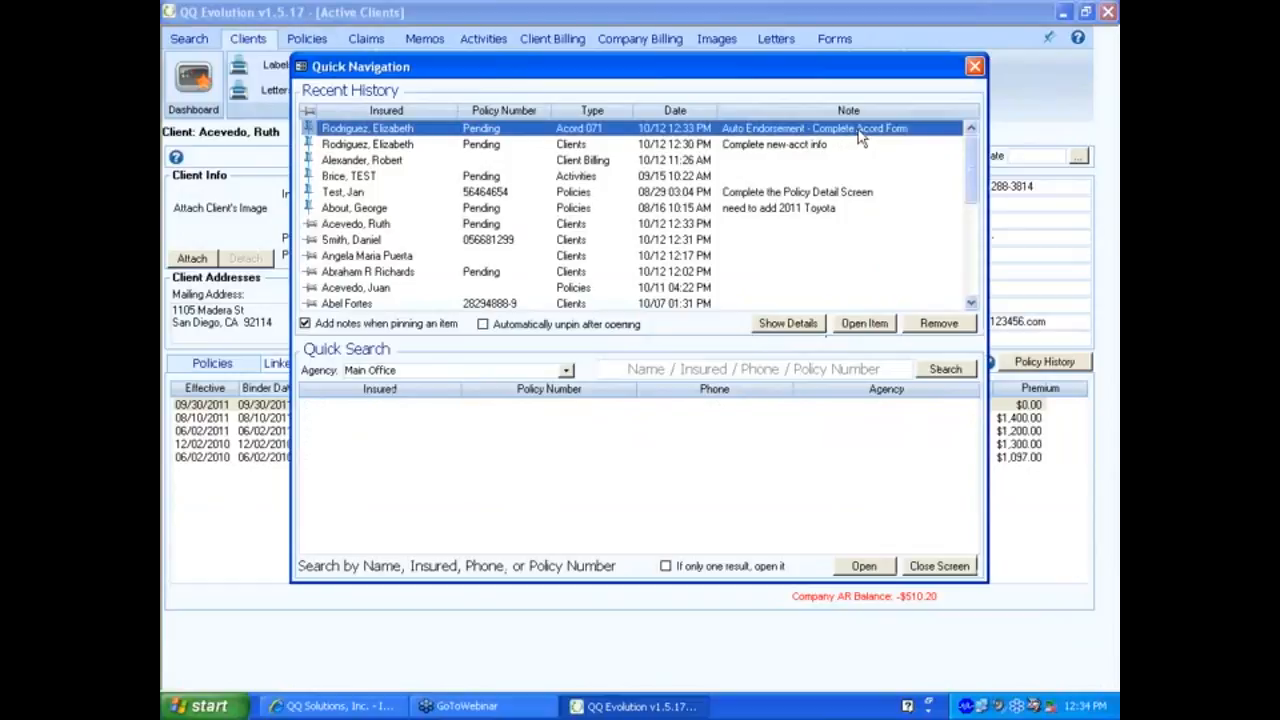
click(852, 326)
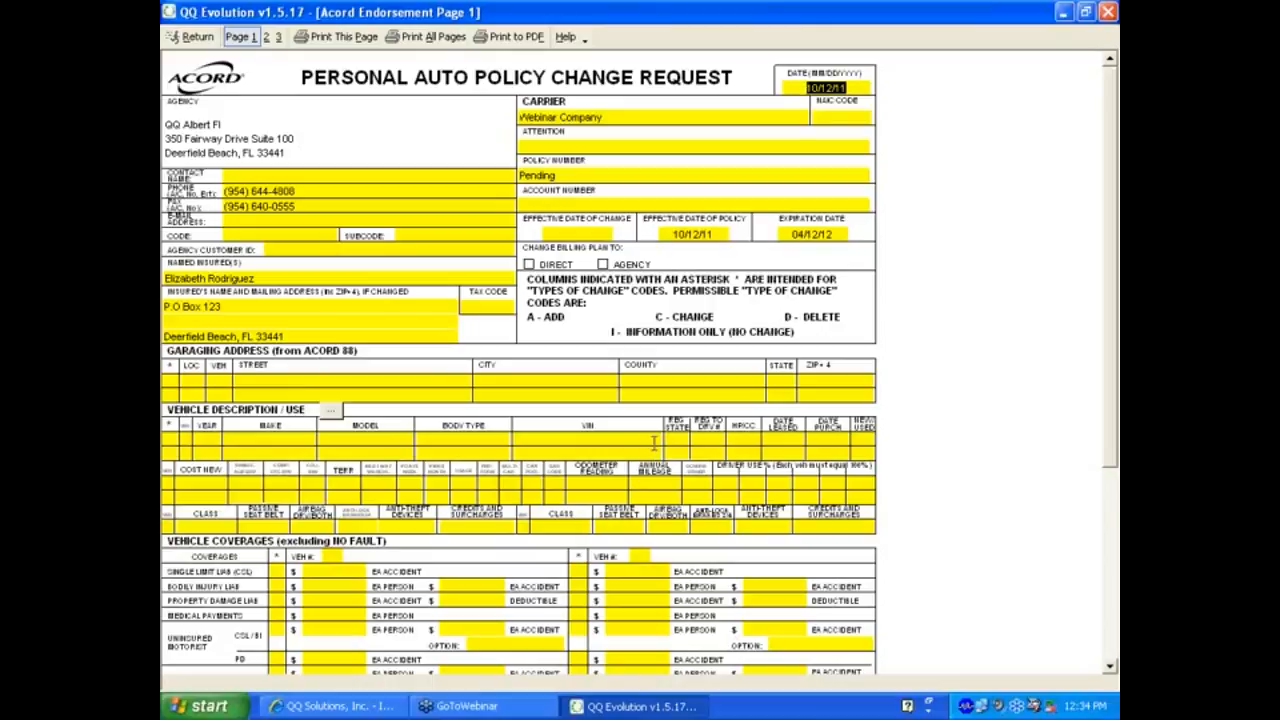
Return from the Acord 071 Auto Endorsement form and open QuickNav (F4) from the pin menu.
click(192, 37)
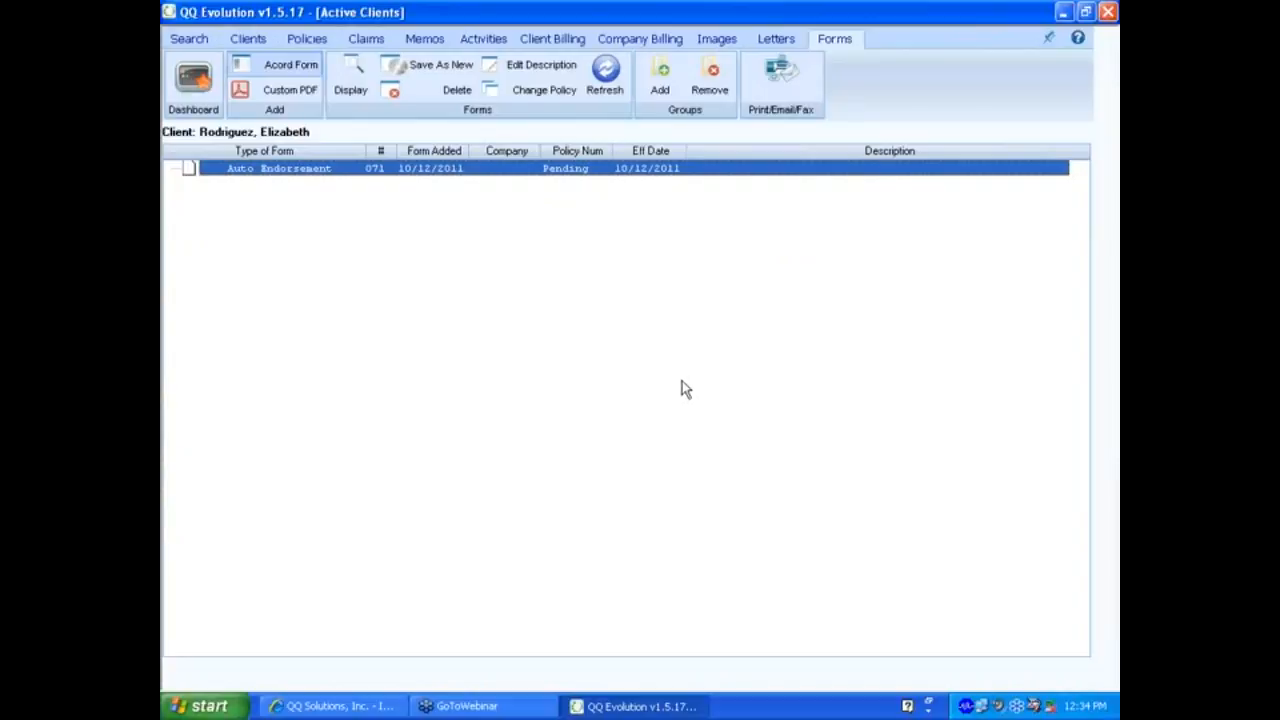
click(1048, 38)
click(1009, 58)
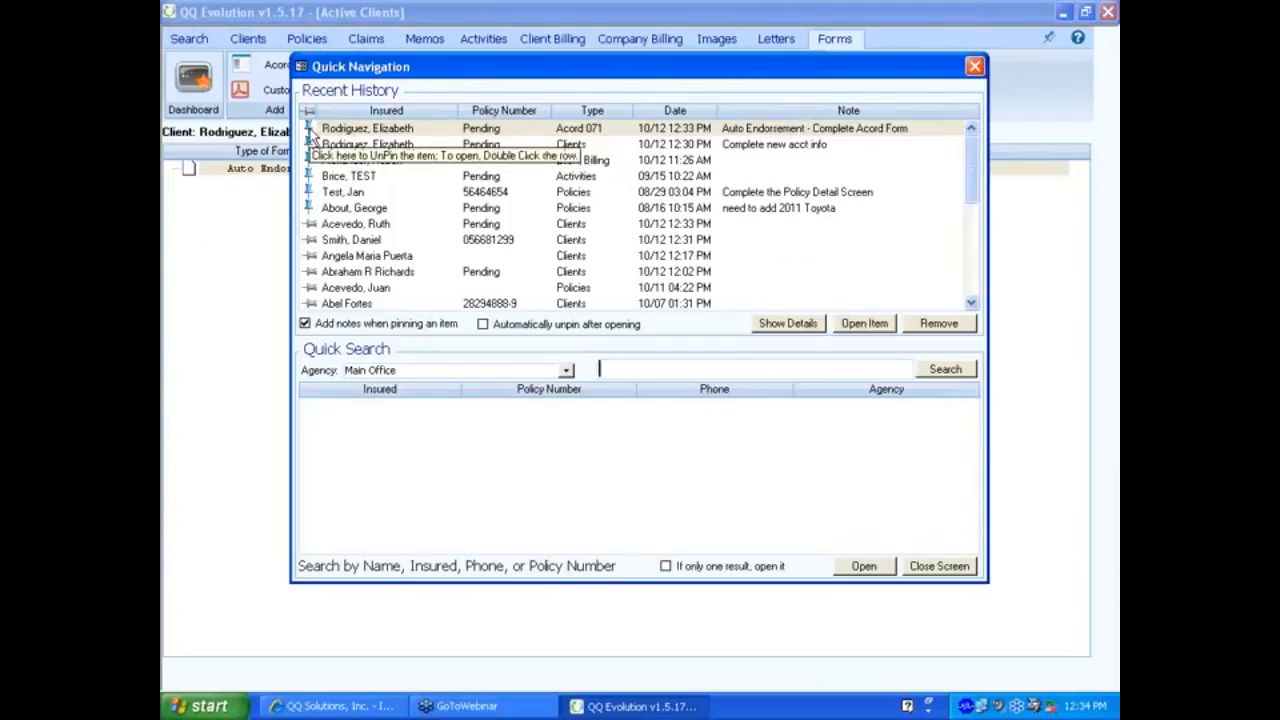
Unpin the Acord 071 Auto Endorsement history entry, re-pin it with an empty note, and focus quick search.
click(310, 130)
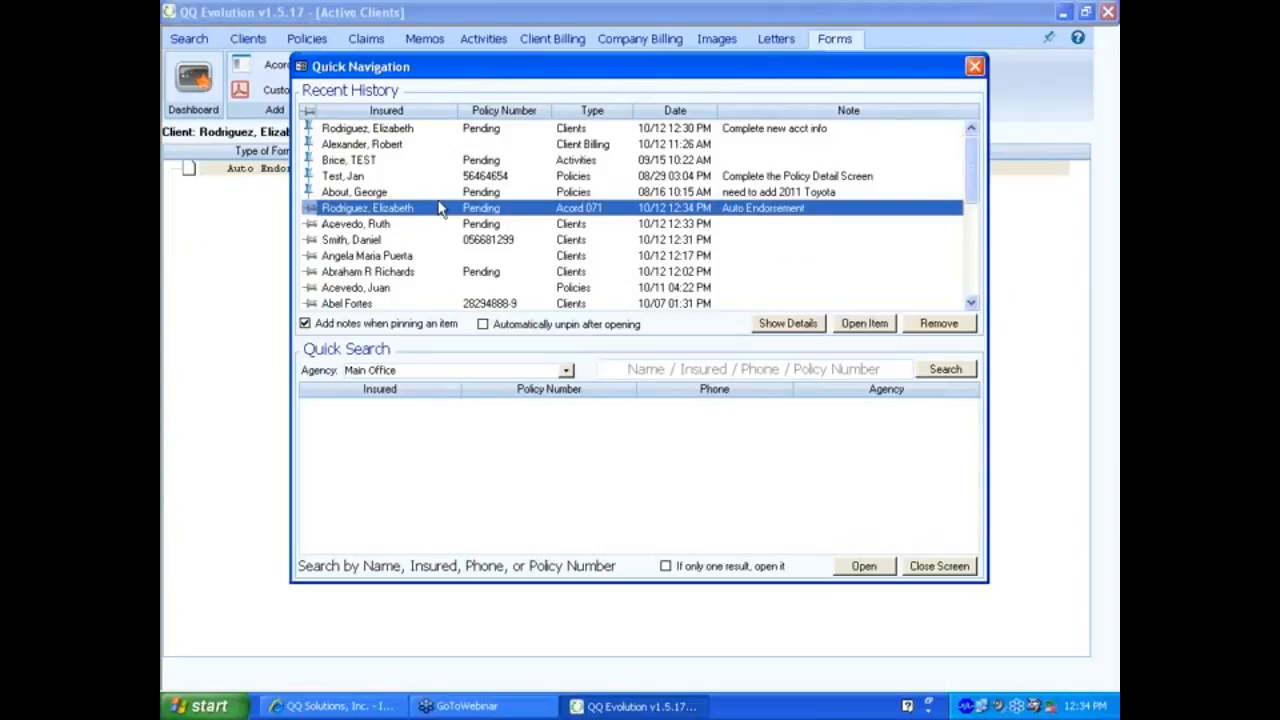
click(310, 209)
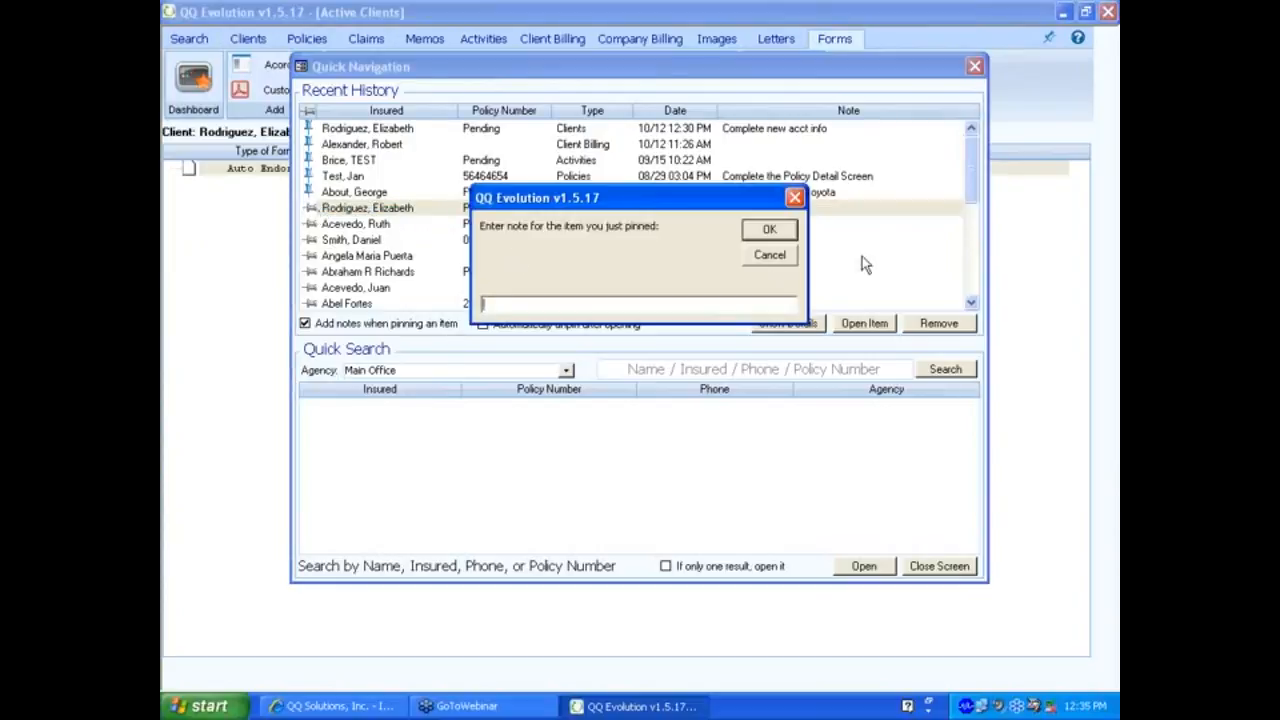
click(772, 256)
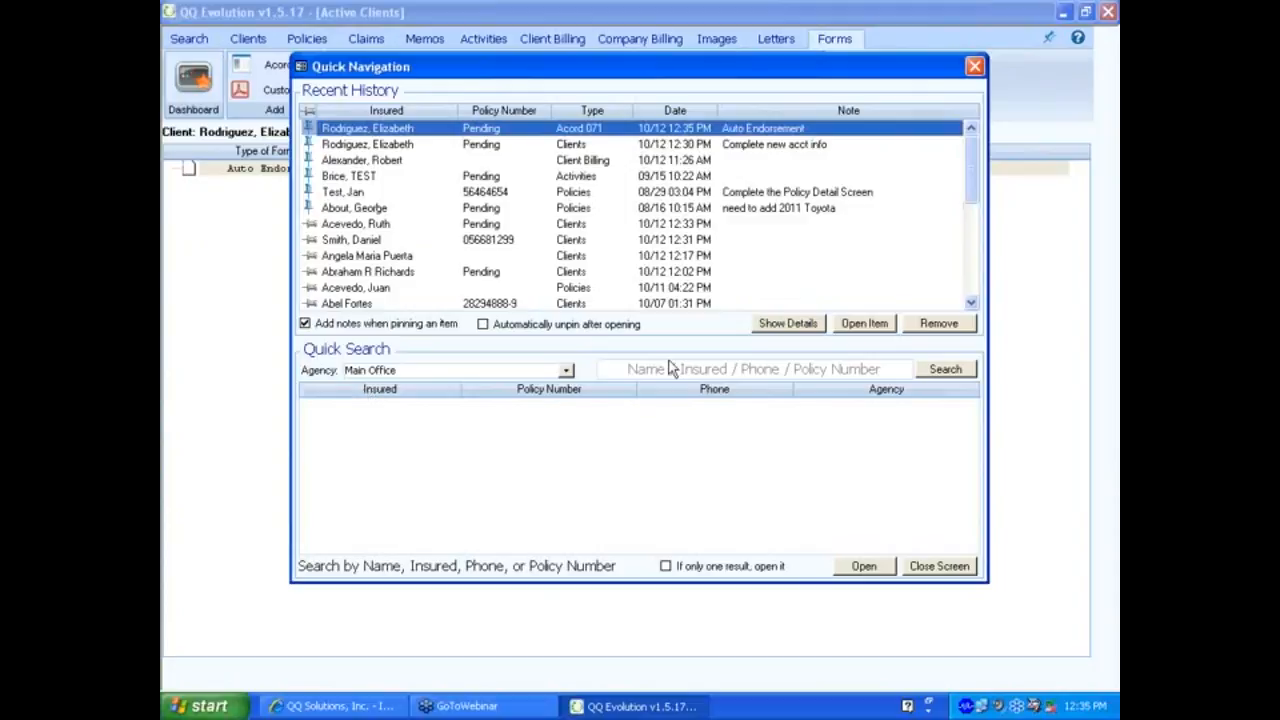
click(642, 371)
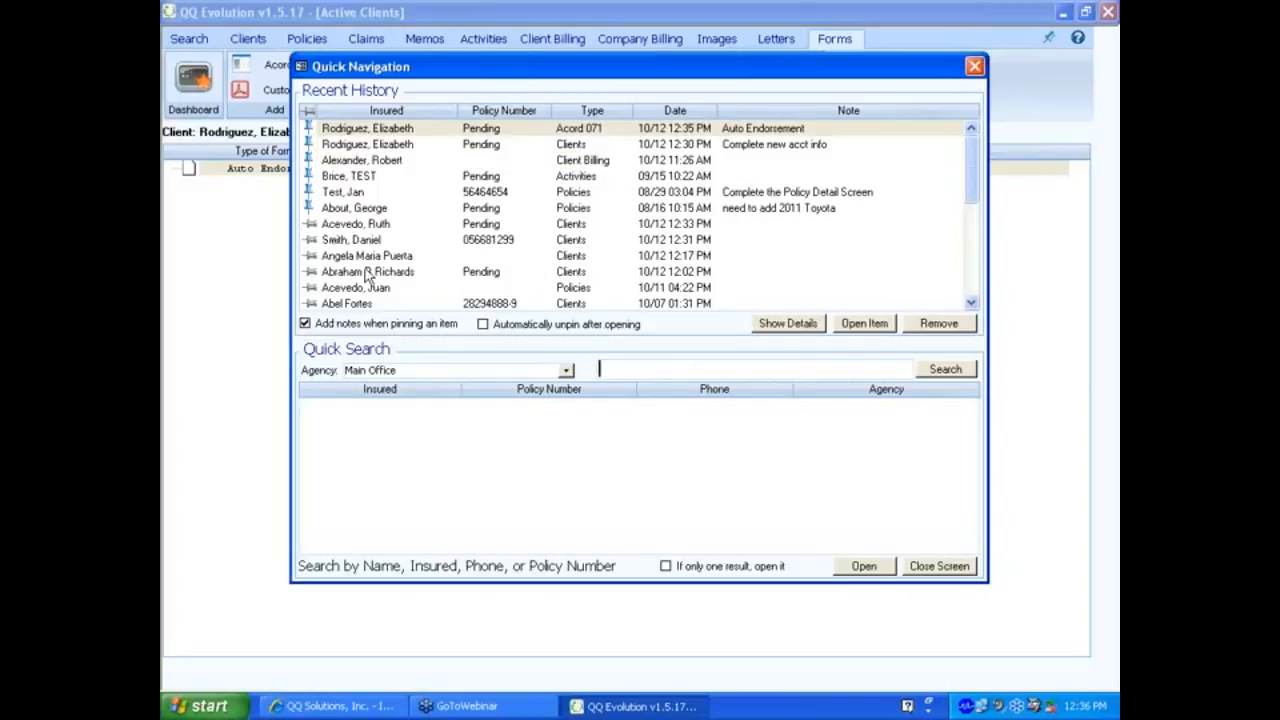
Leave 'Automatically unpin after opening' off, close Quick Navigation, and switch to the QQ Solutions website.
click(483, 324)
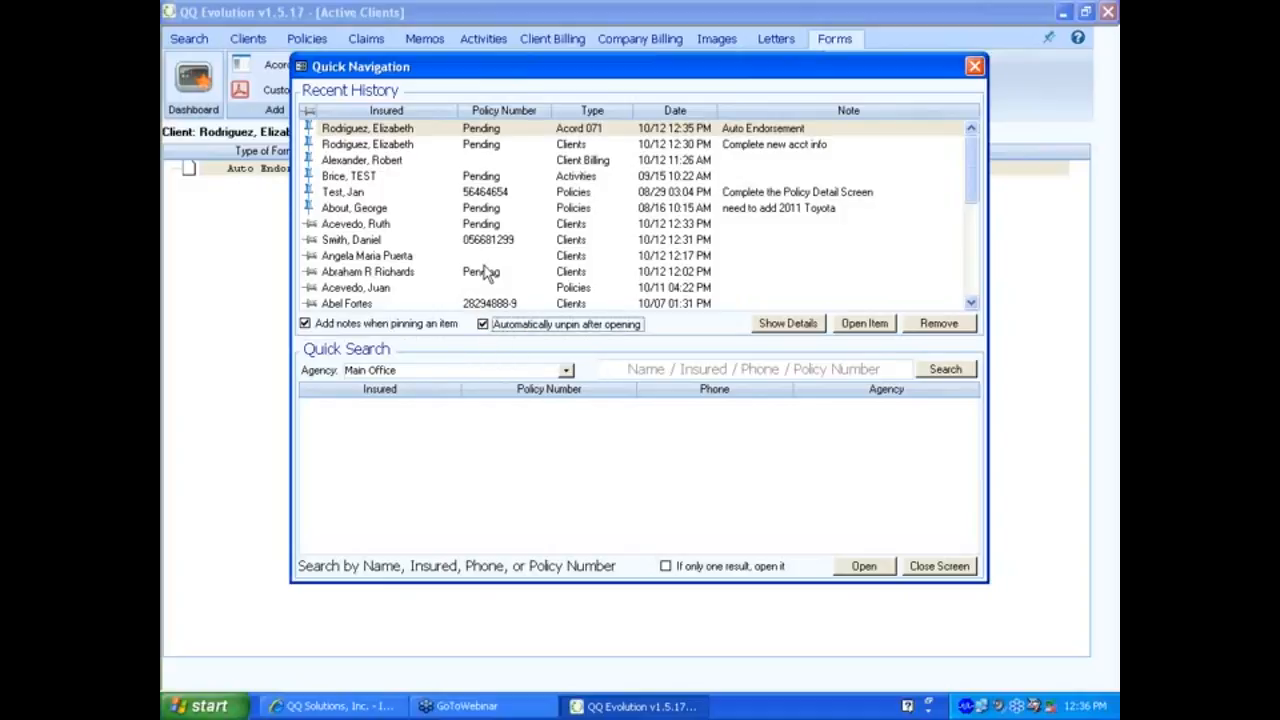
click(482, 325)
click(860, 567)
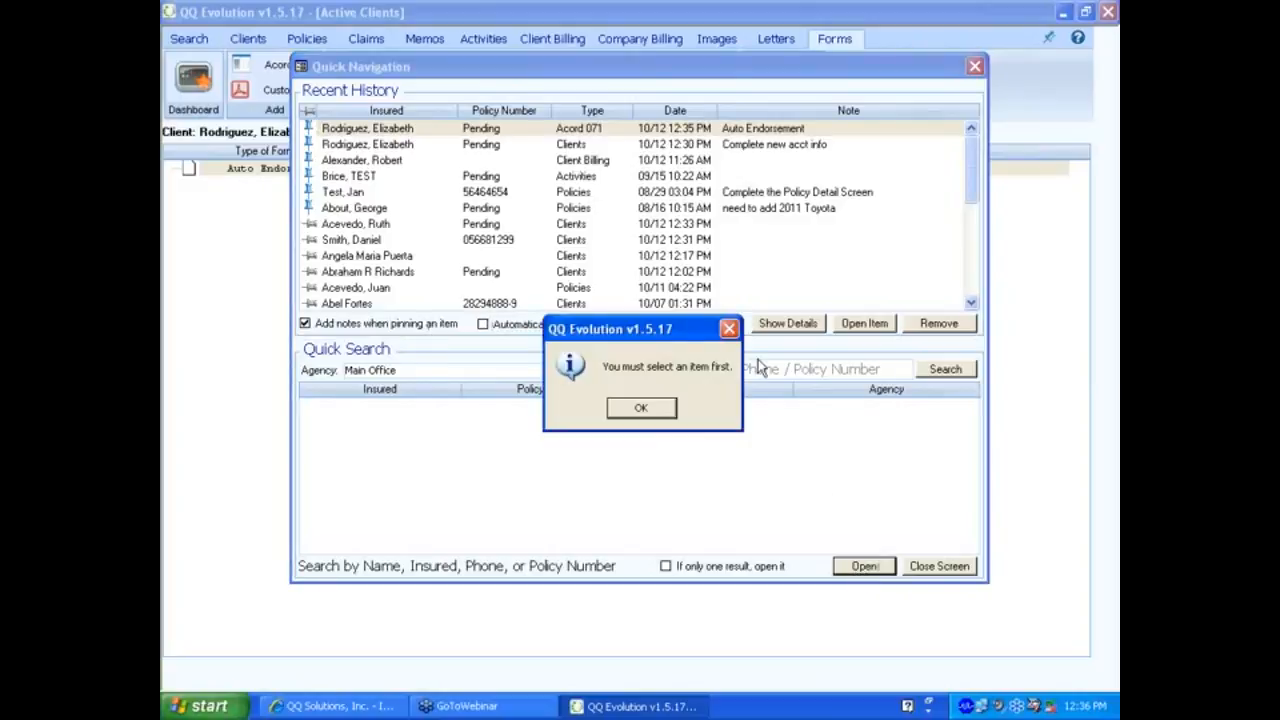
click(729, 328)
click(932, 570)
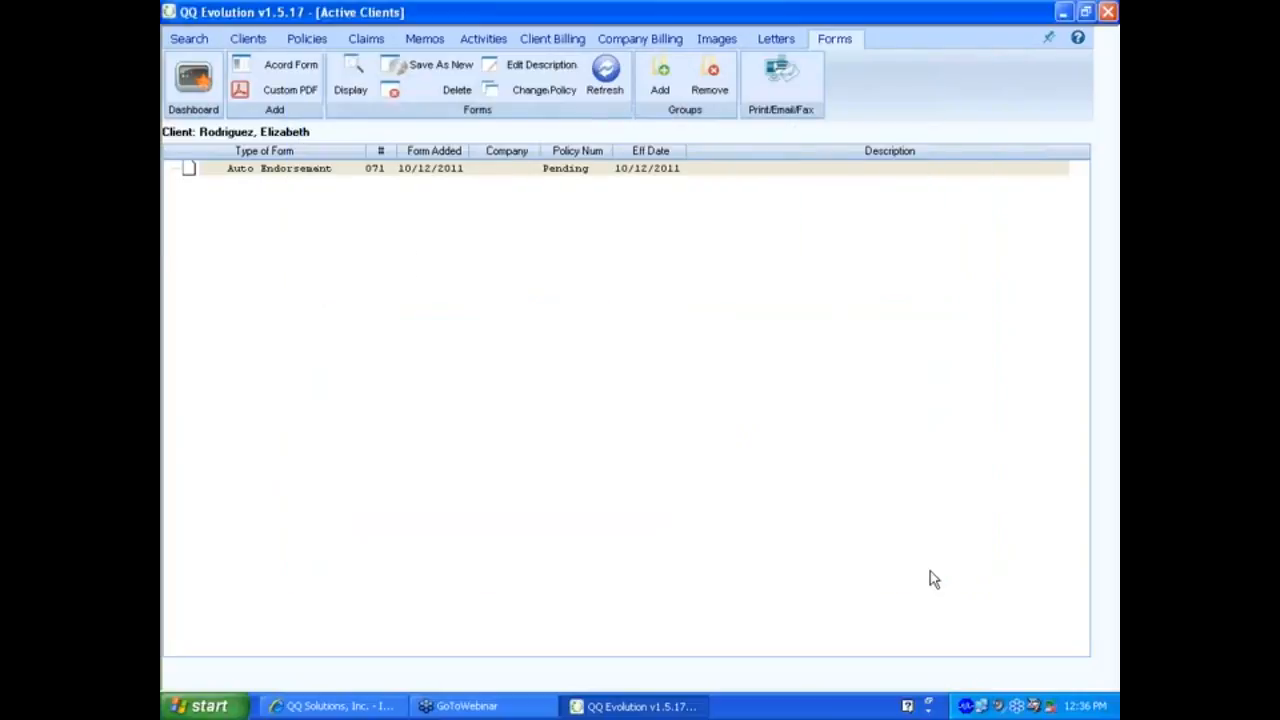
click(344, 707)
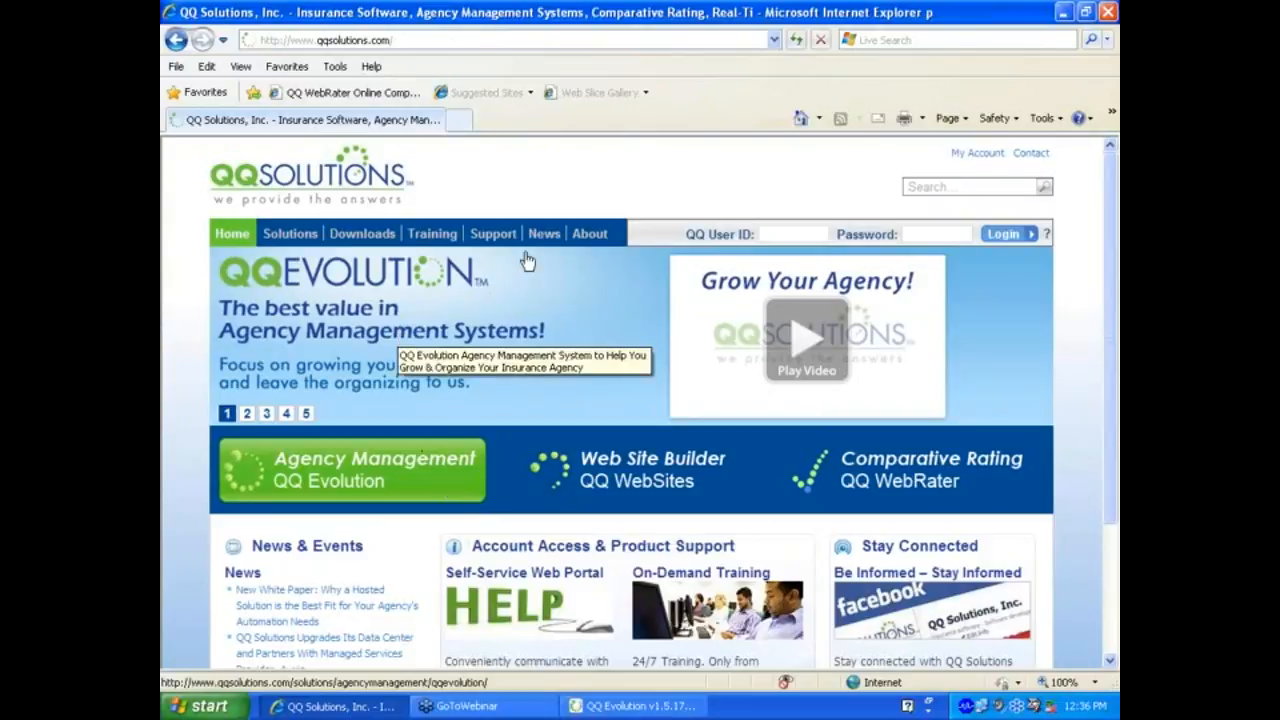
Browse the QQ Solutions All Webinars page under News > Events, then return to QQ Evolution.
mouse_move(544, 233)
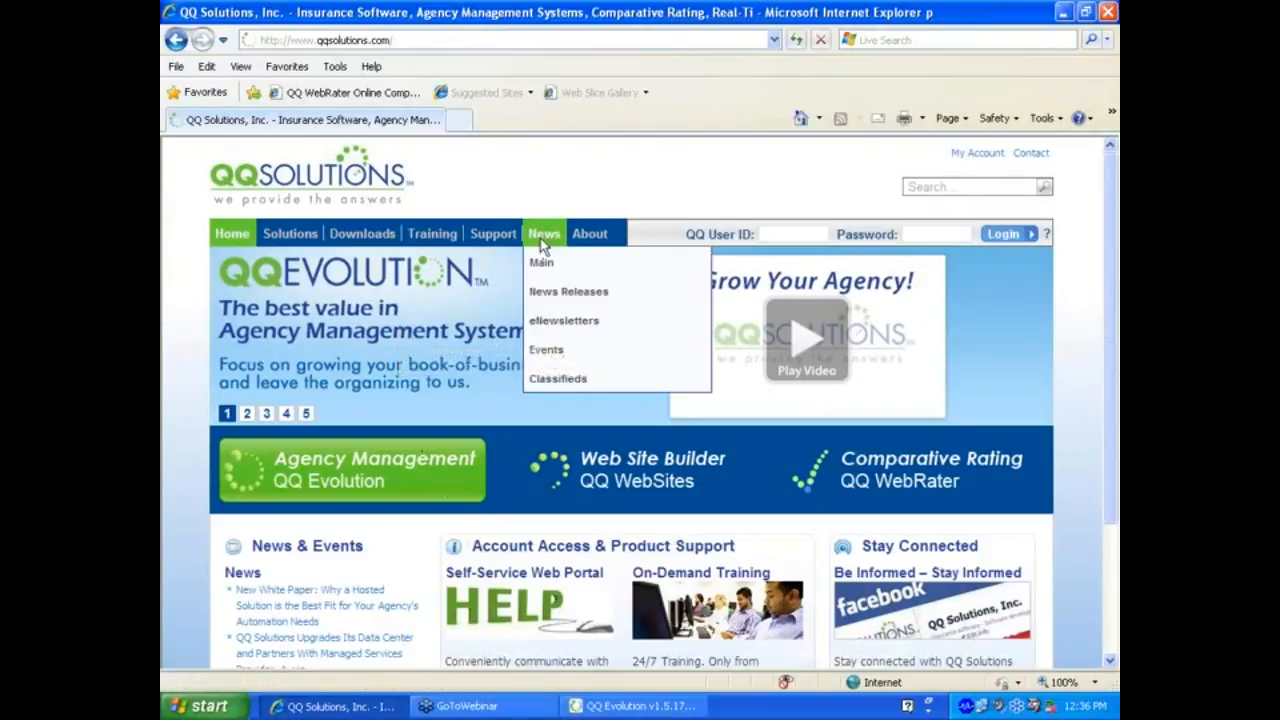
click(538, 356)
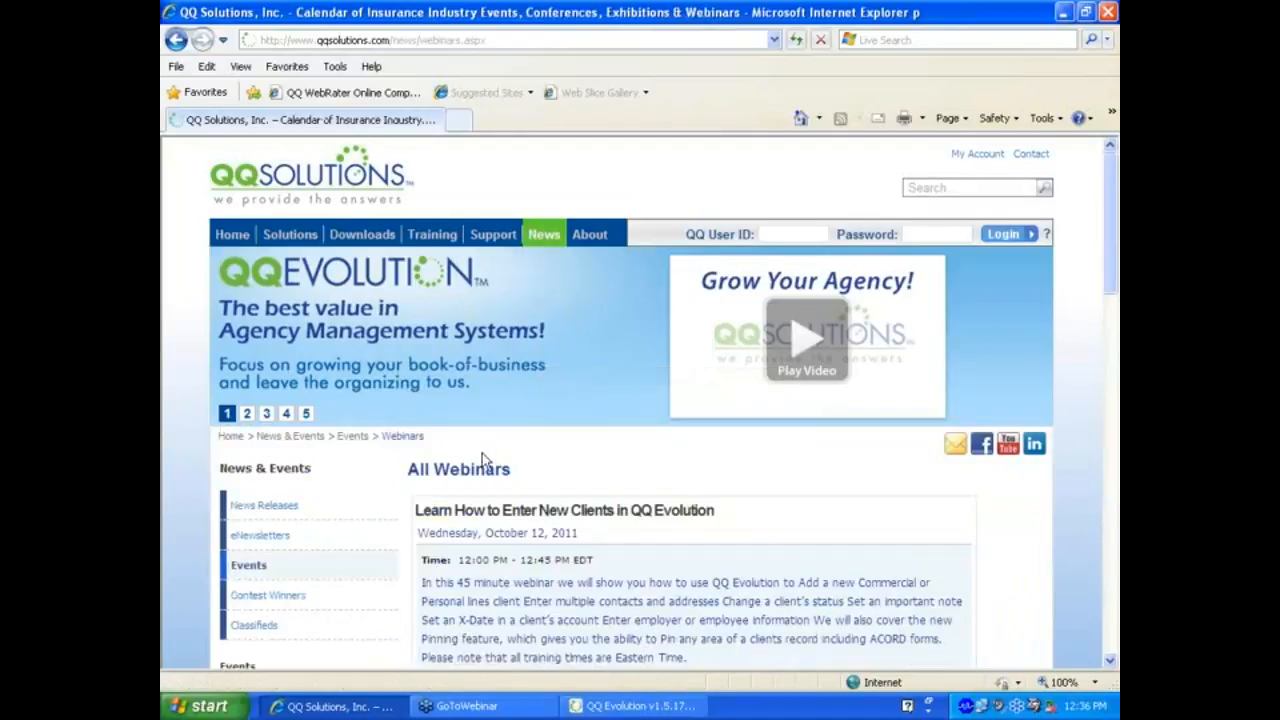
scroll(482, 458, down, 2)
scroll(482, 451, down, 10)
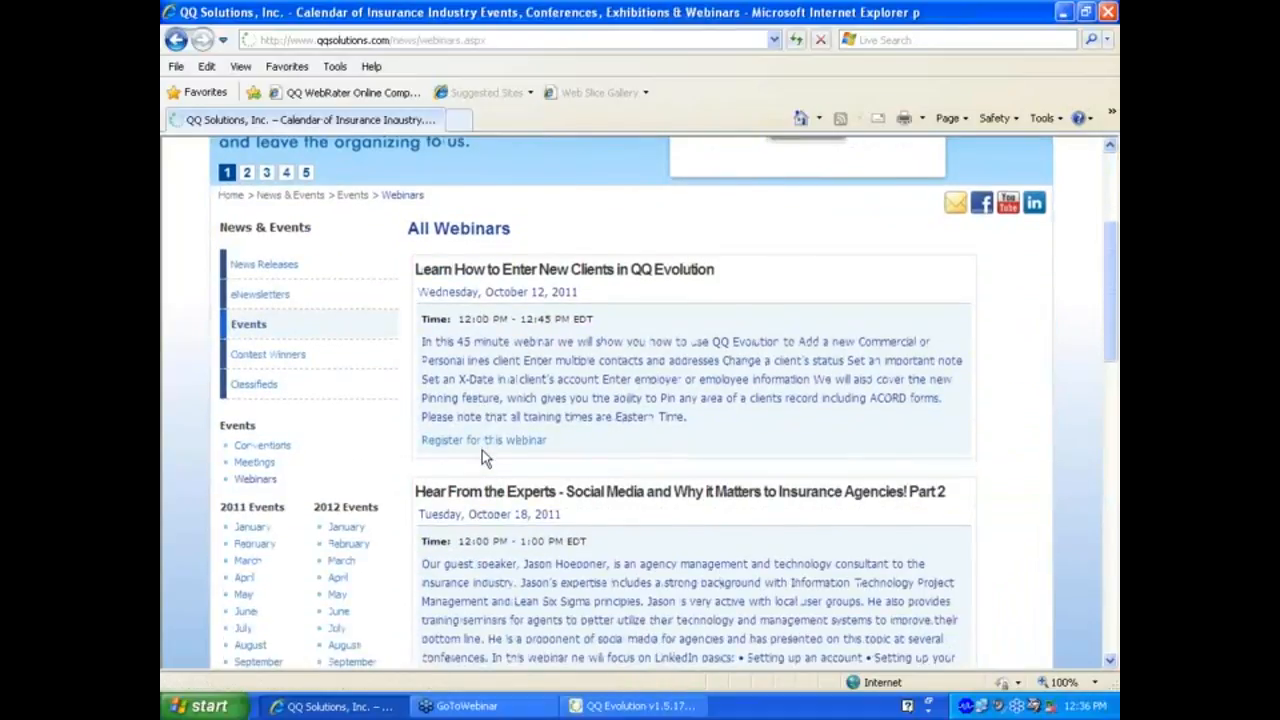
scroll(482, 448, down, 3)
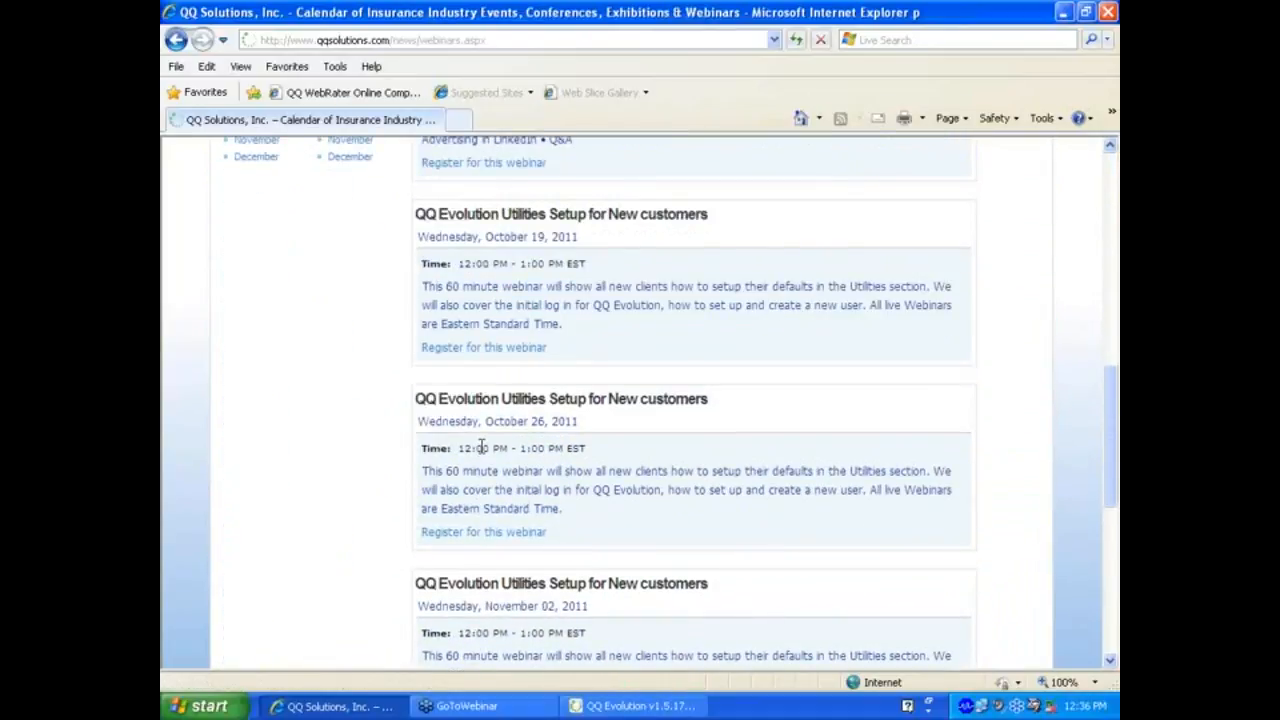
scroll(482, 447, up, 17)
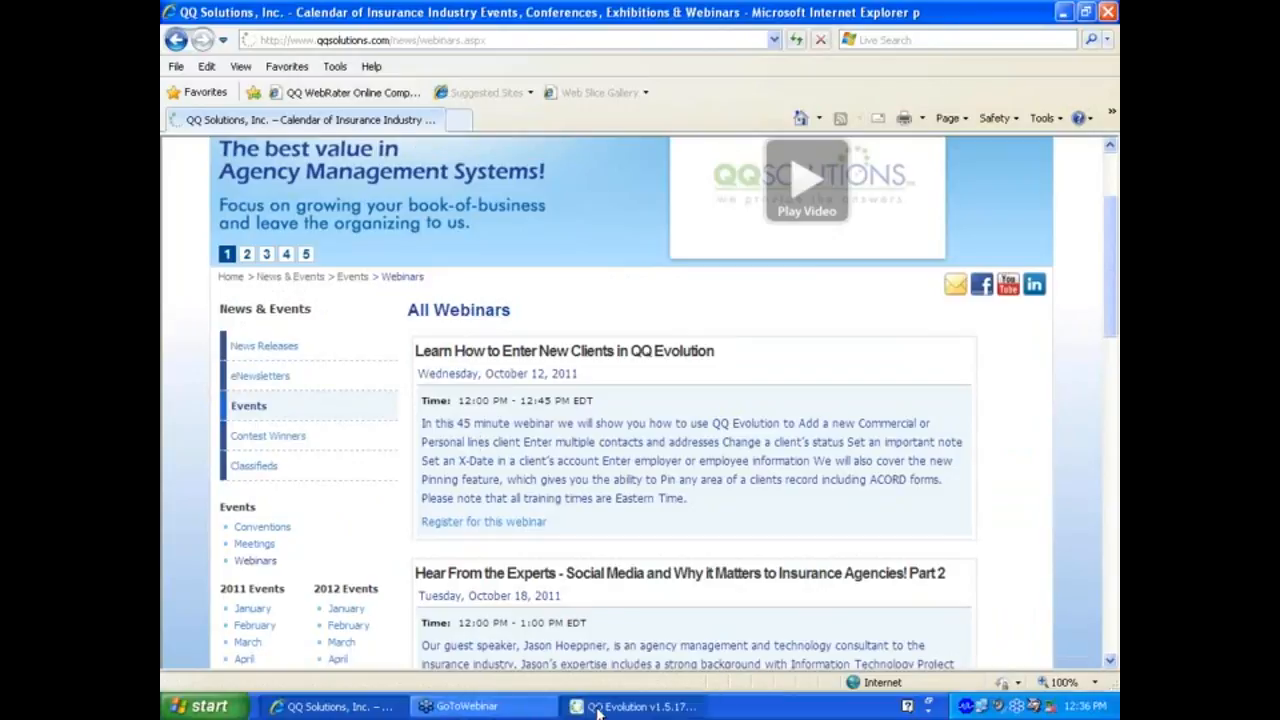
click(632, 706)
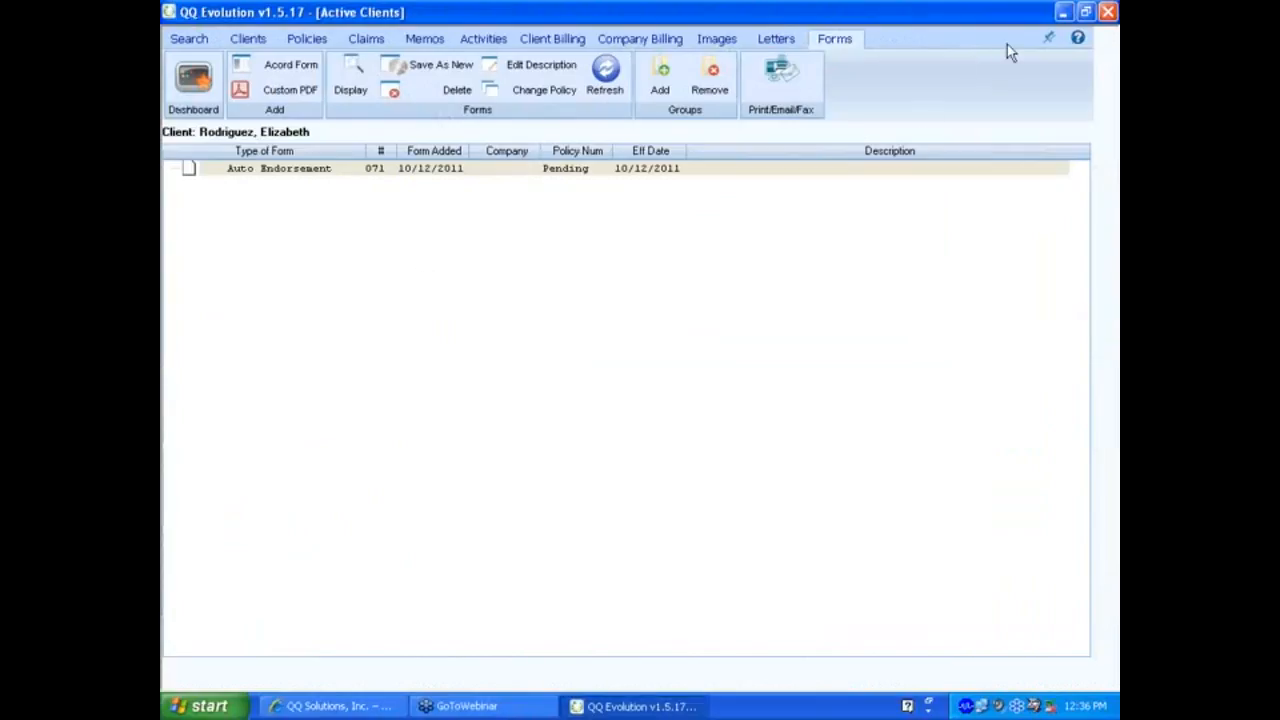